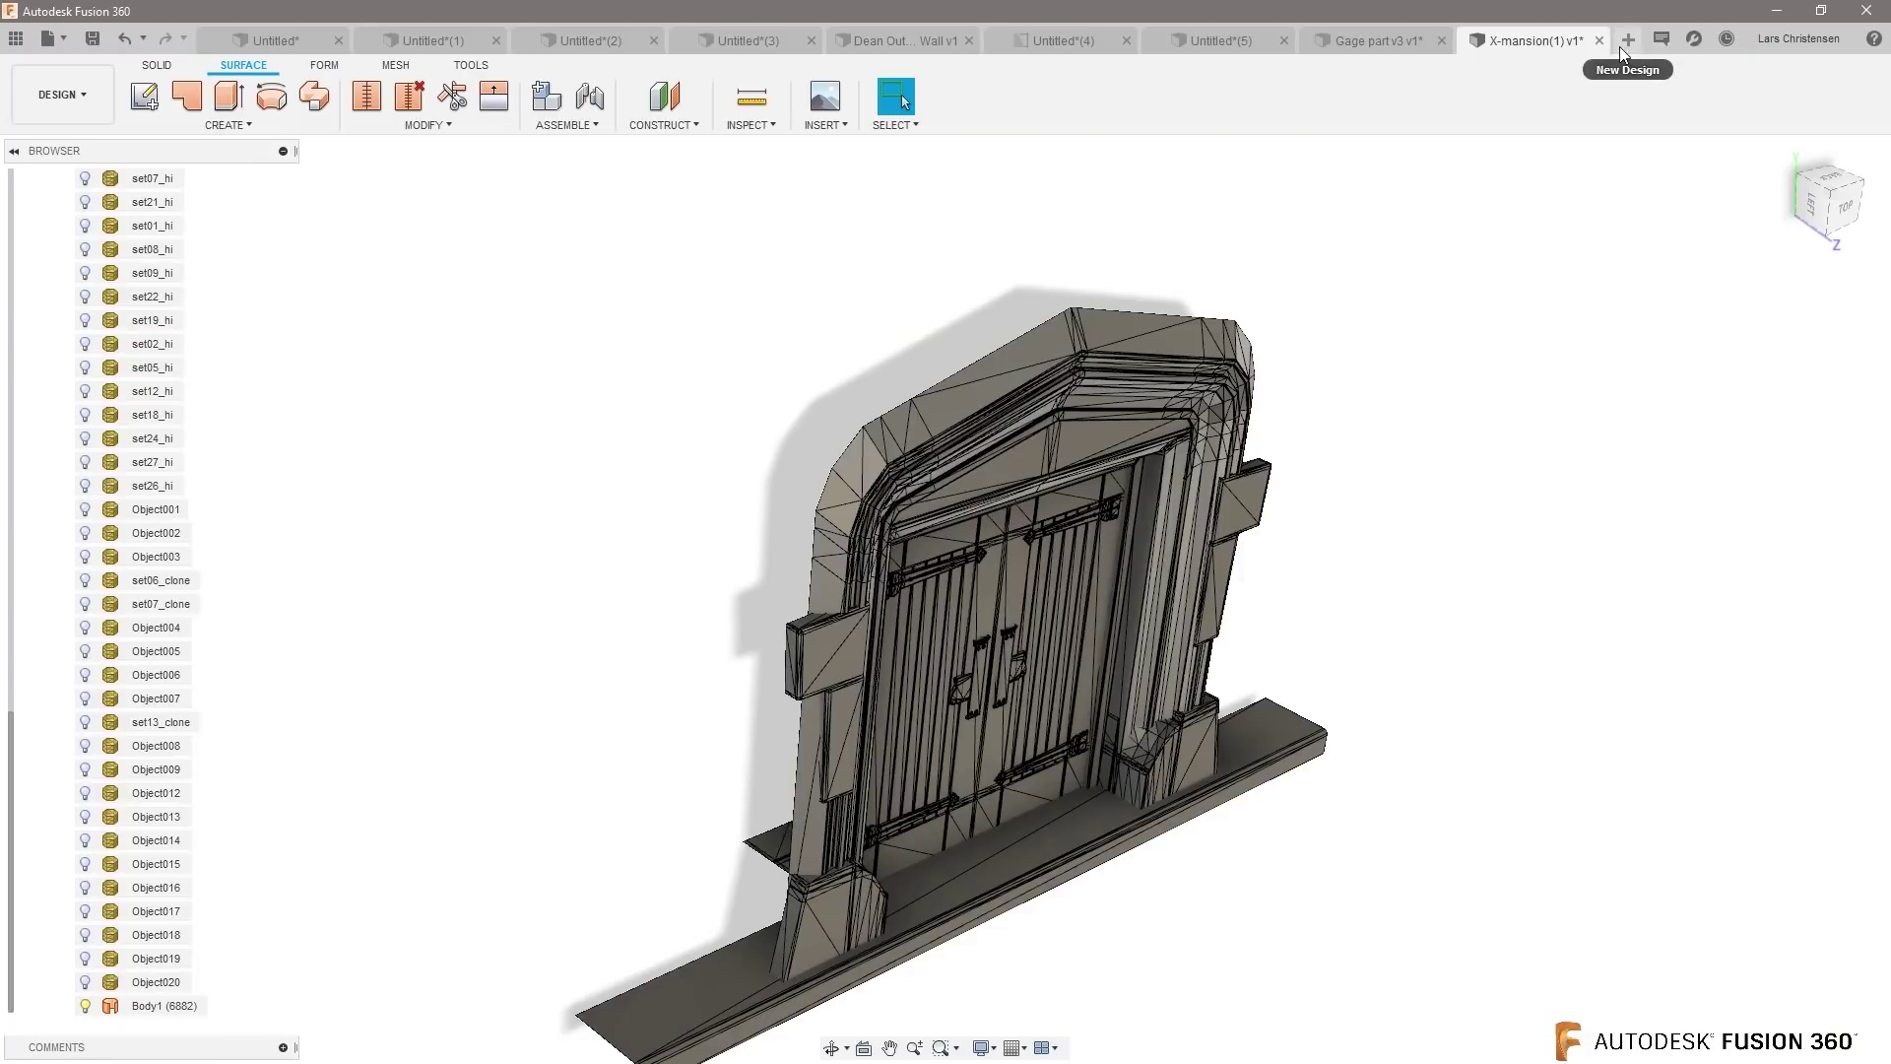
In a new design, sketch a center rectangle about the origin on the XY plane.
click(1629, 41)
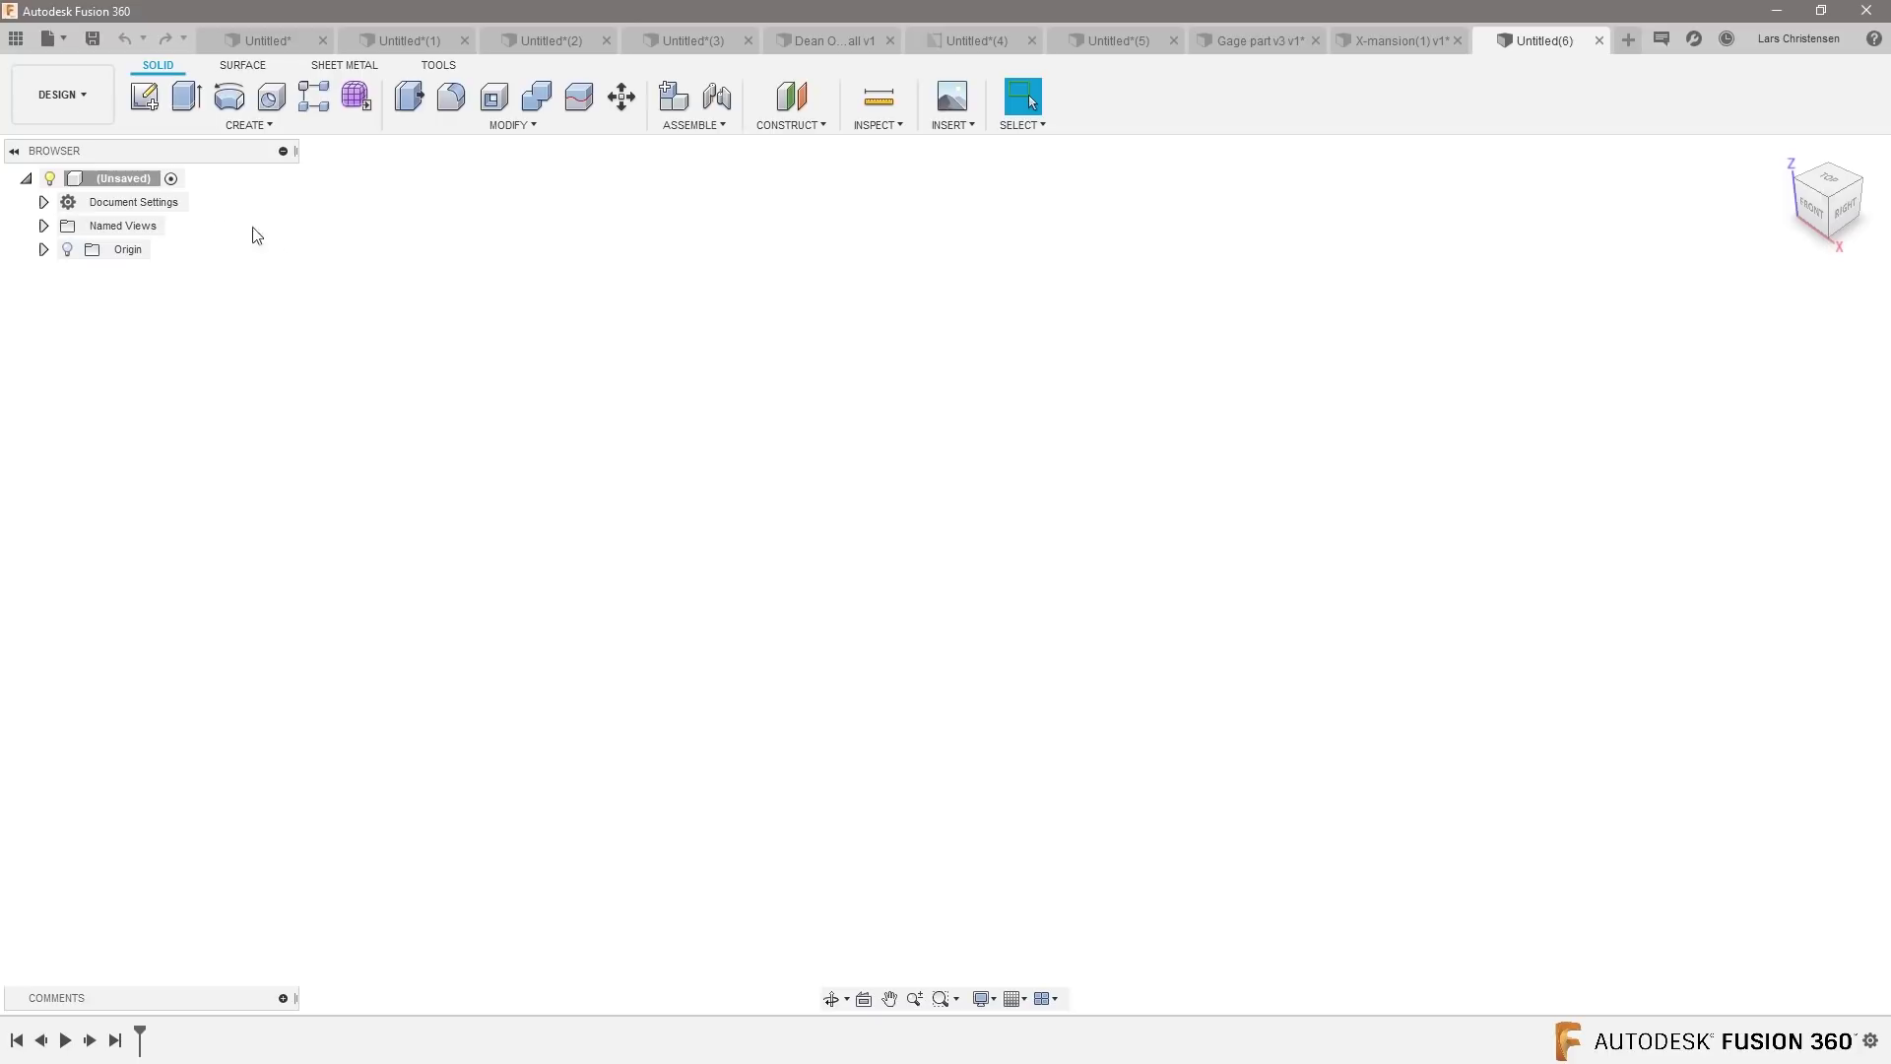
click(143, 96)
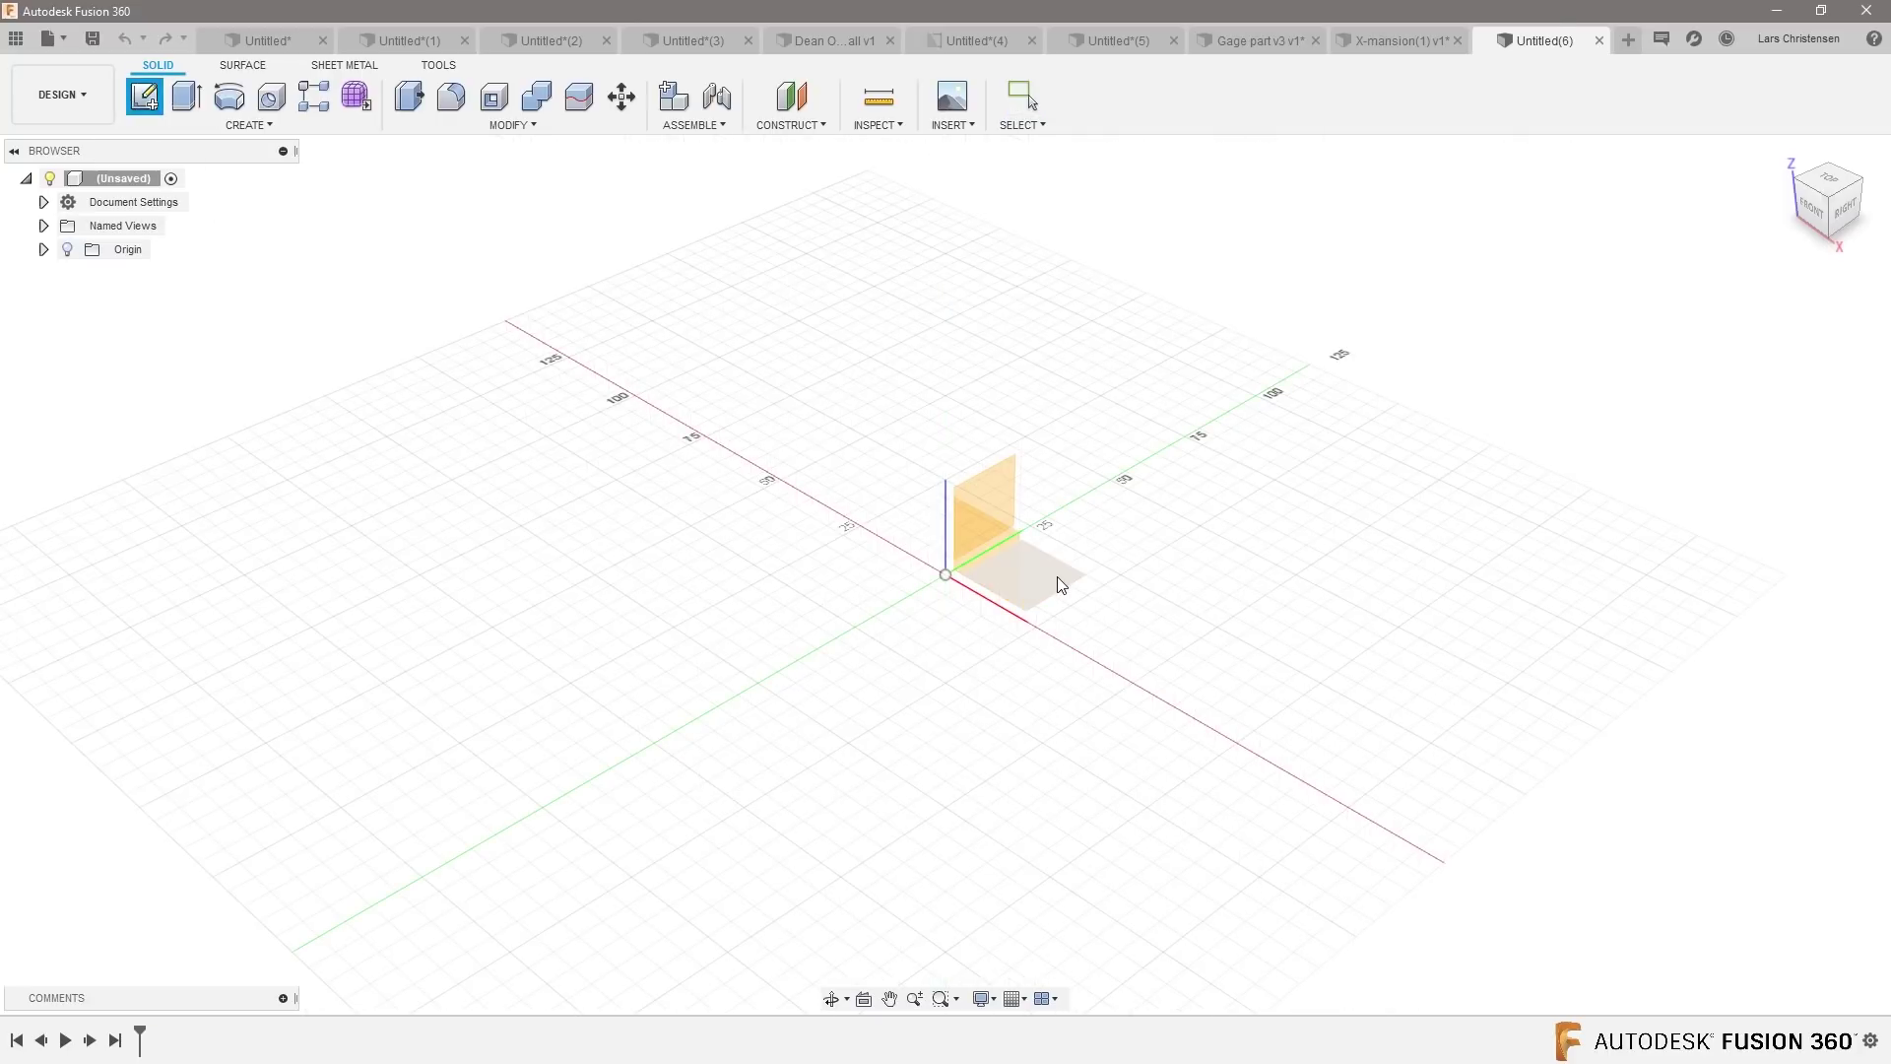
click(1061, 585)
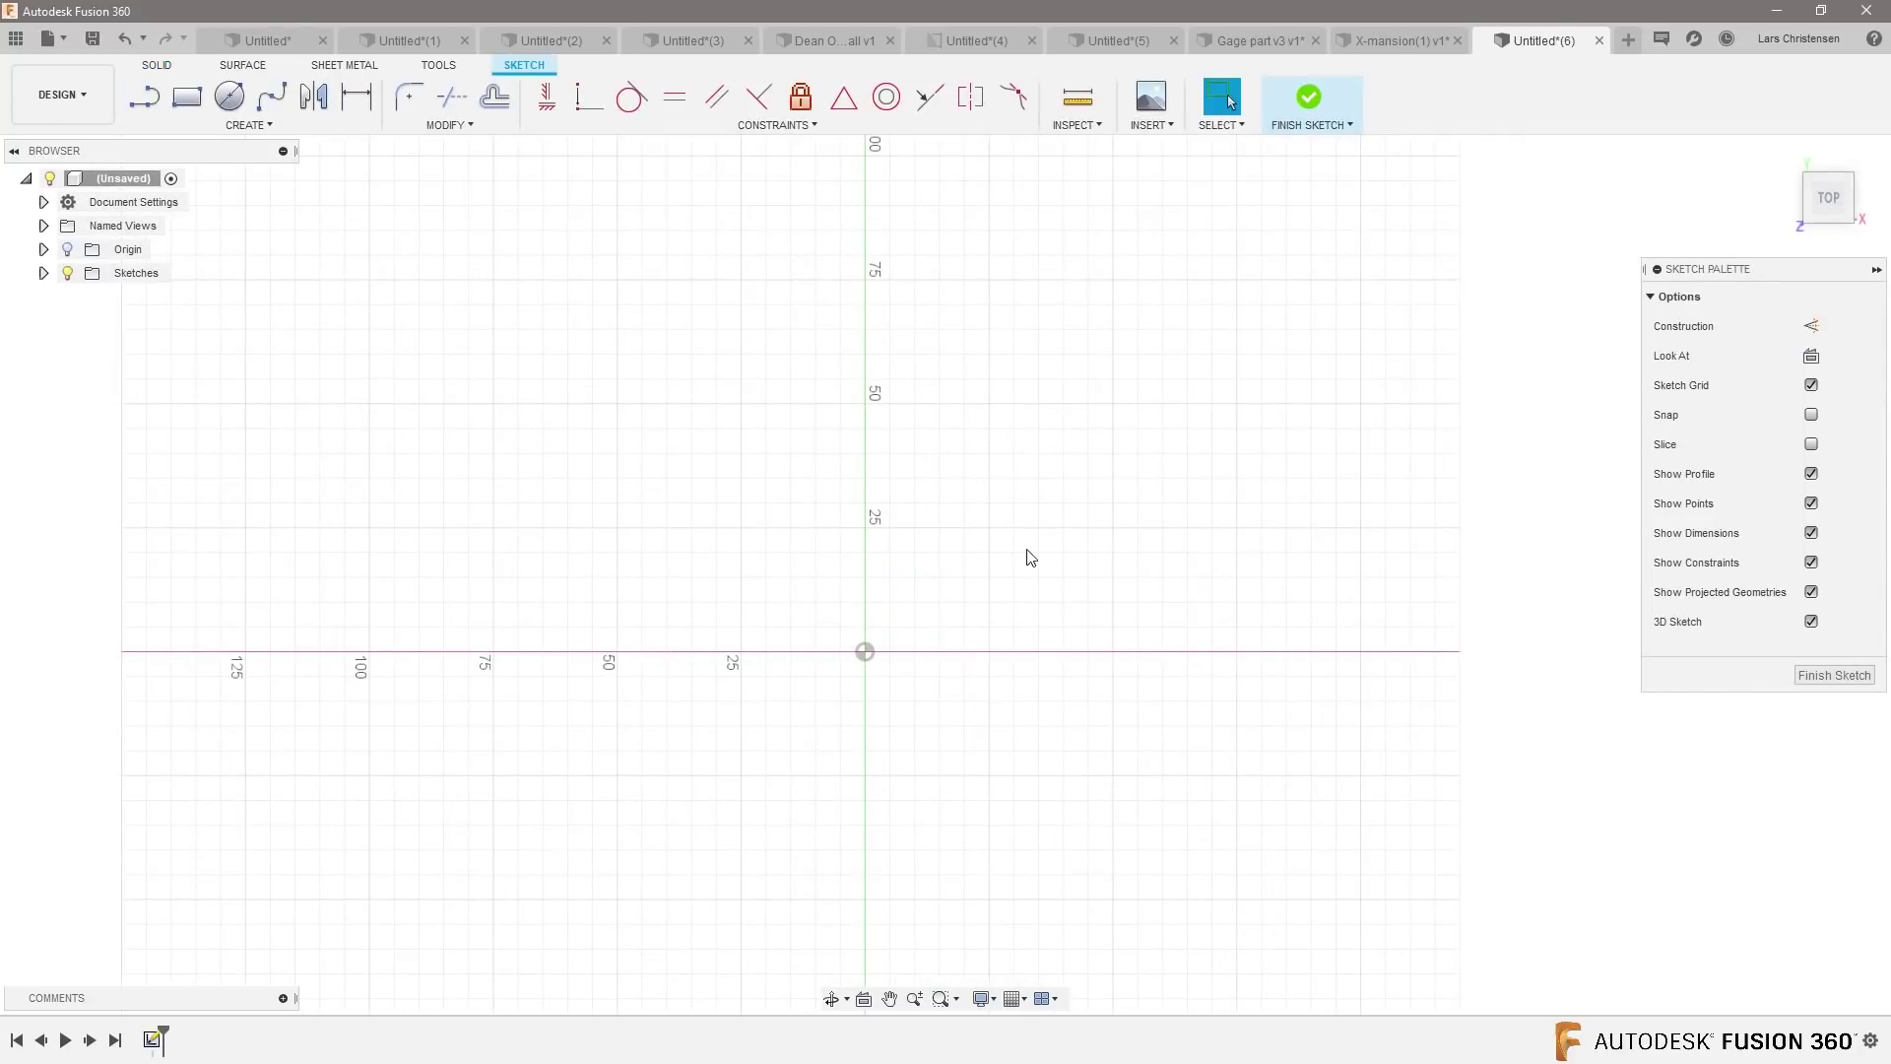
key(s)
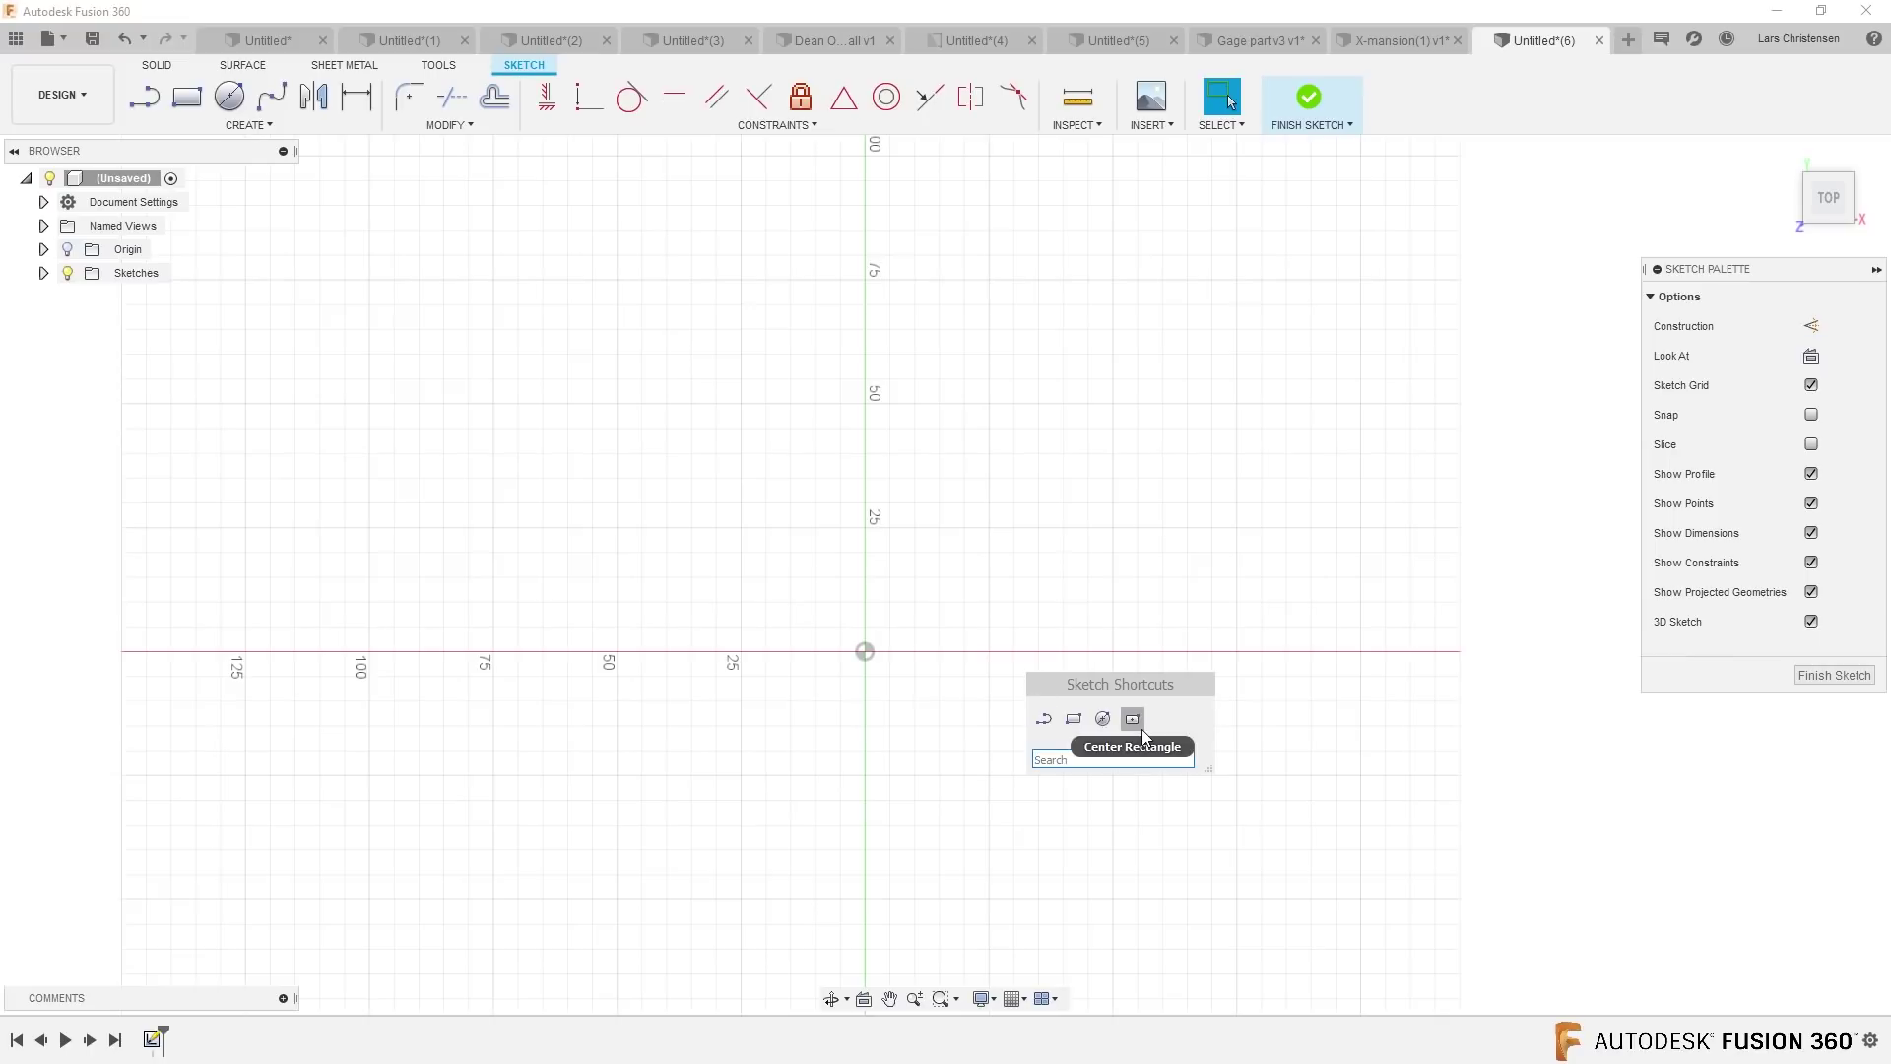
click(1076, 726)
click(865, 651)
click(1353, 386)
Press Pull the rectangle profile 45 mm into a solid box.
key(q)
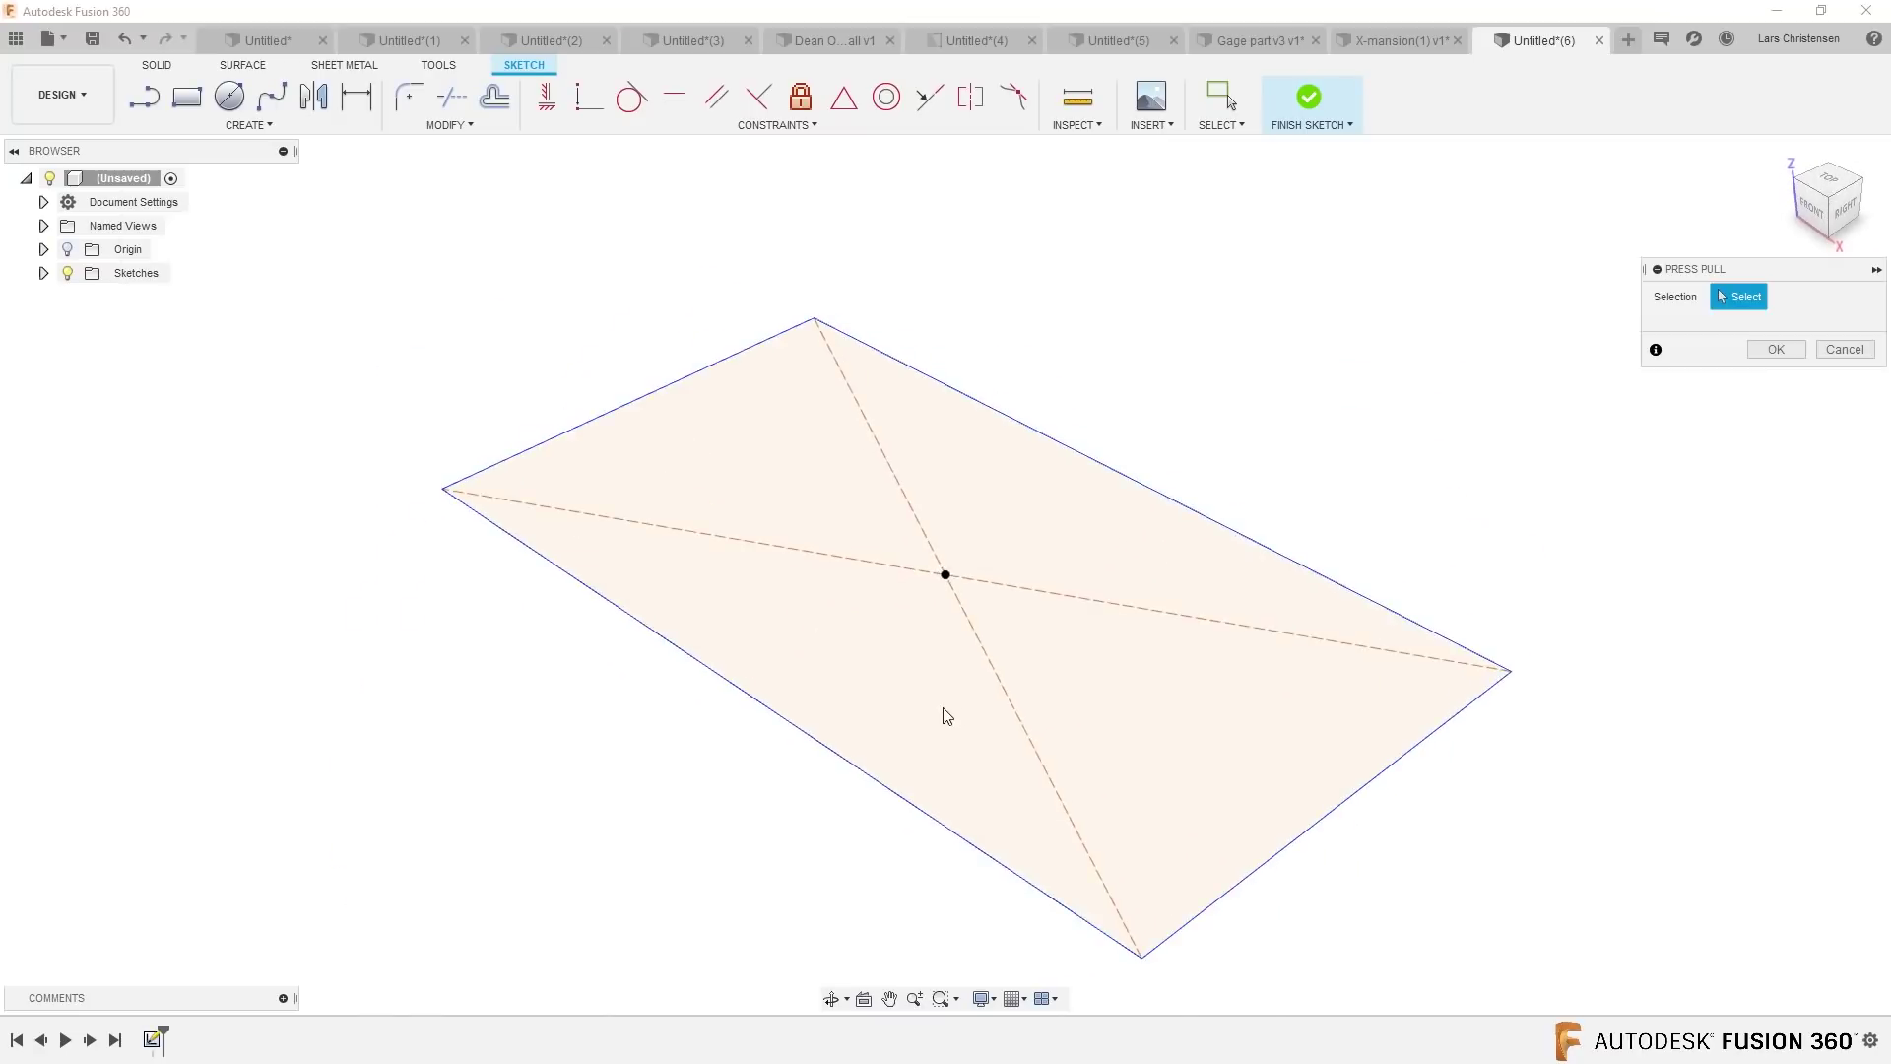
click(940, 708)
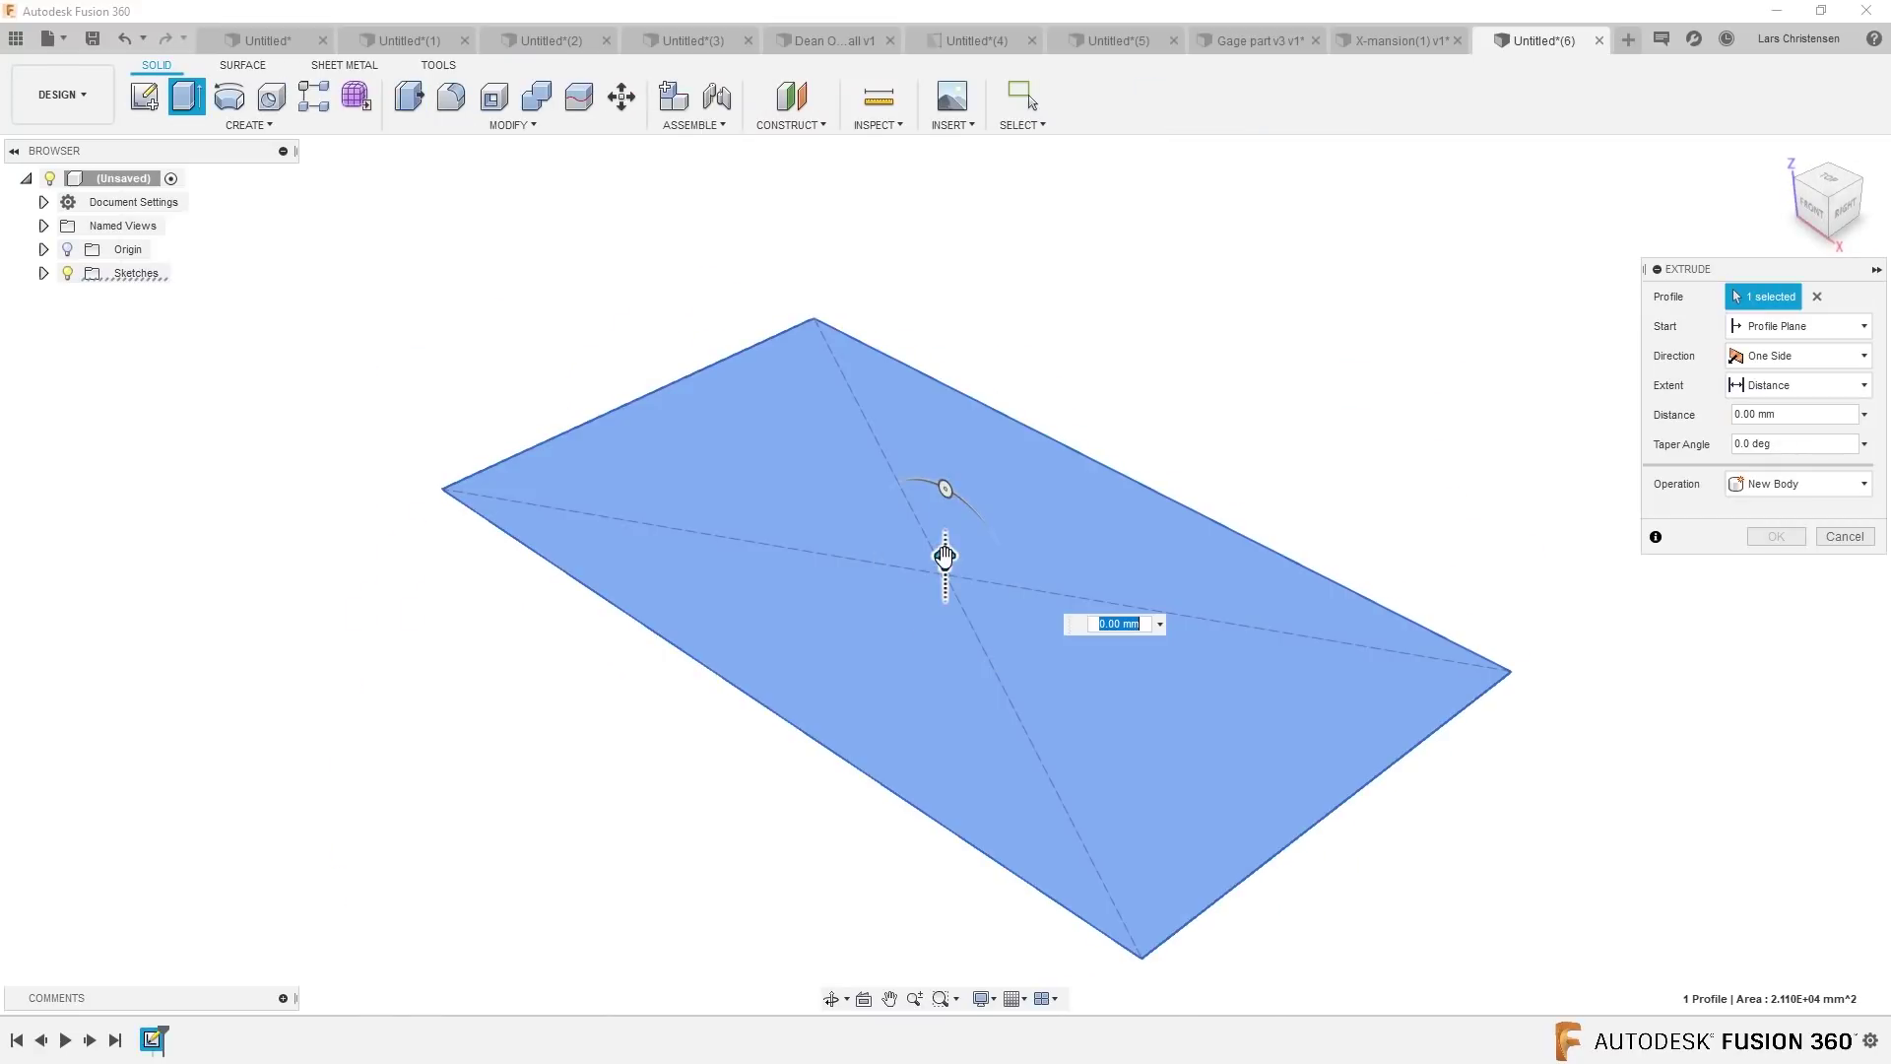
drag(944, 558, 974, 359)
click(1776, 535)
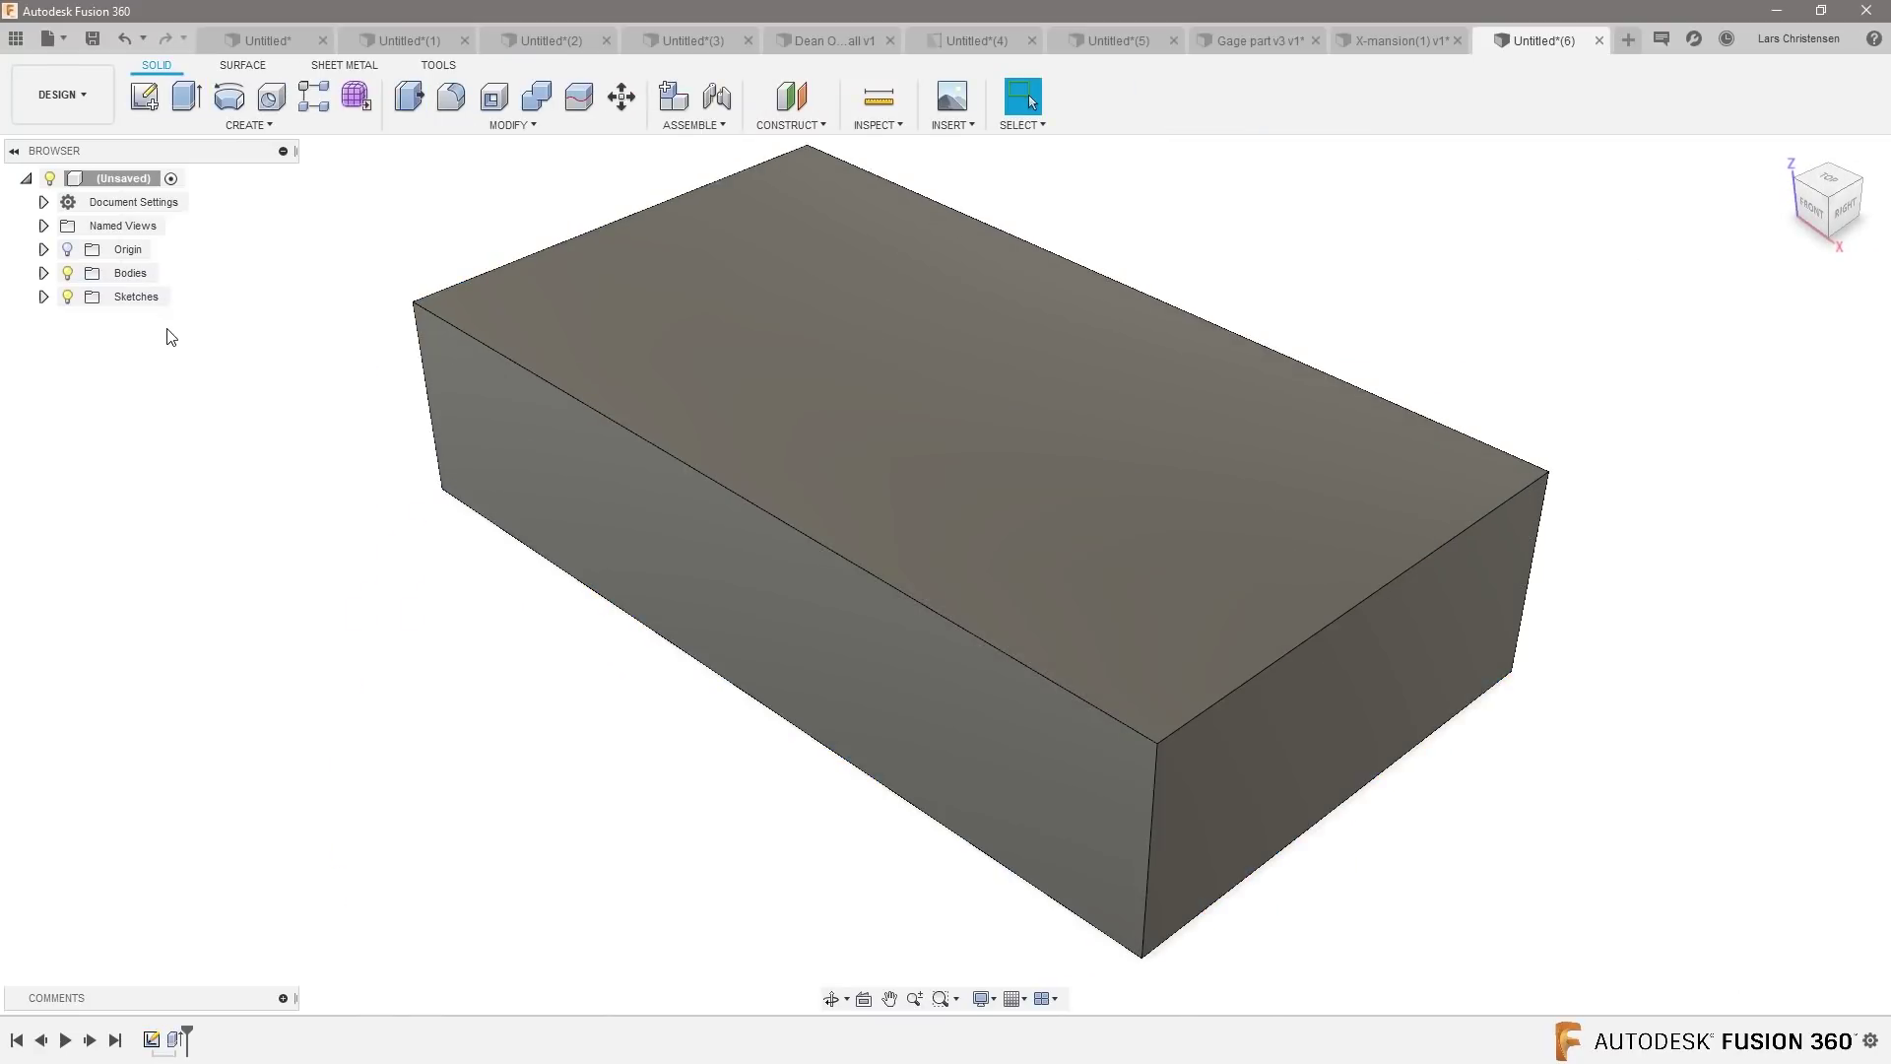
click(144, 99)
Sketch a center circle on the box top face and pull it up as a 20 mm joined boss.
click(546, 400)
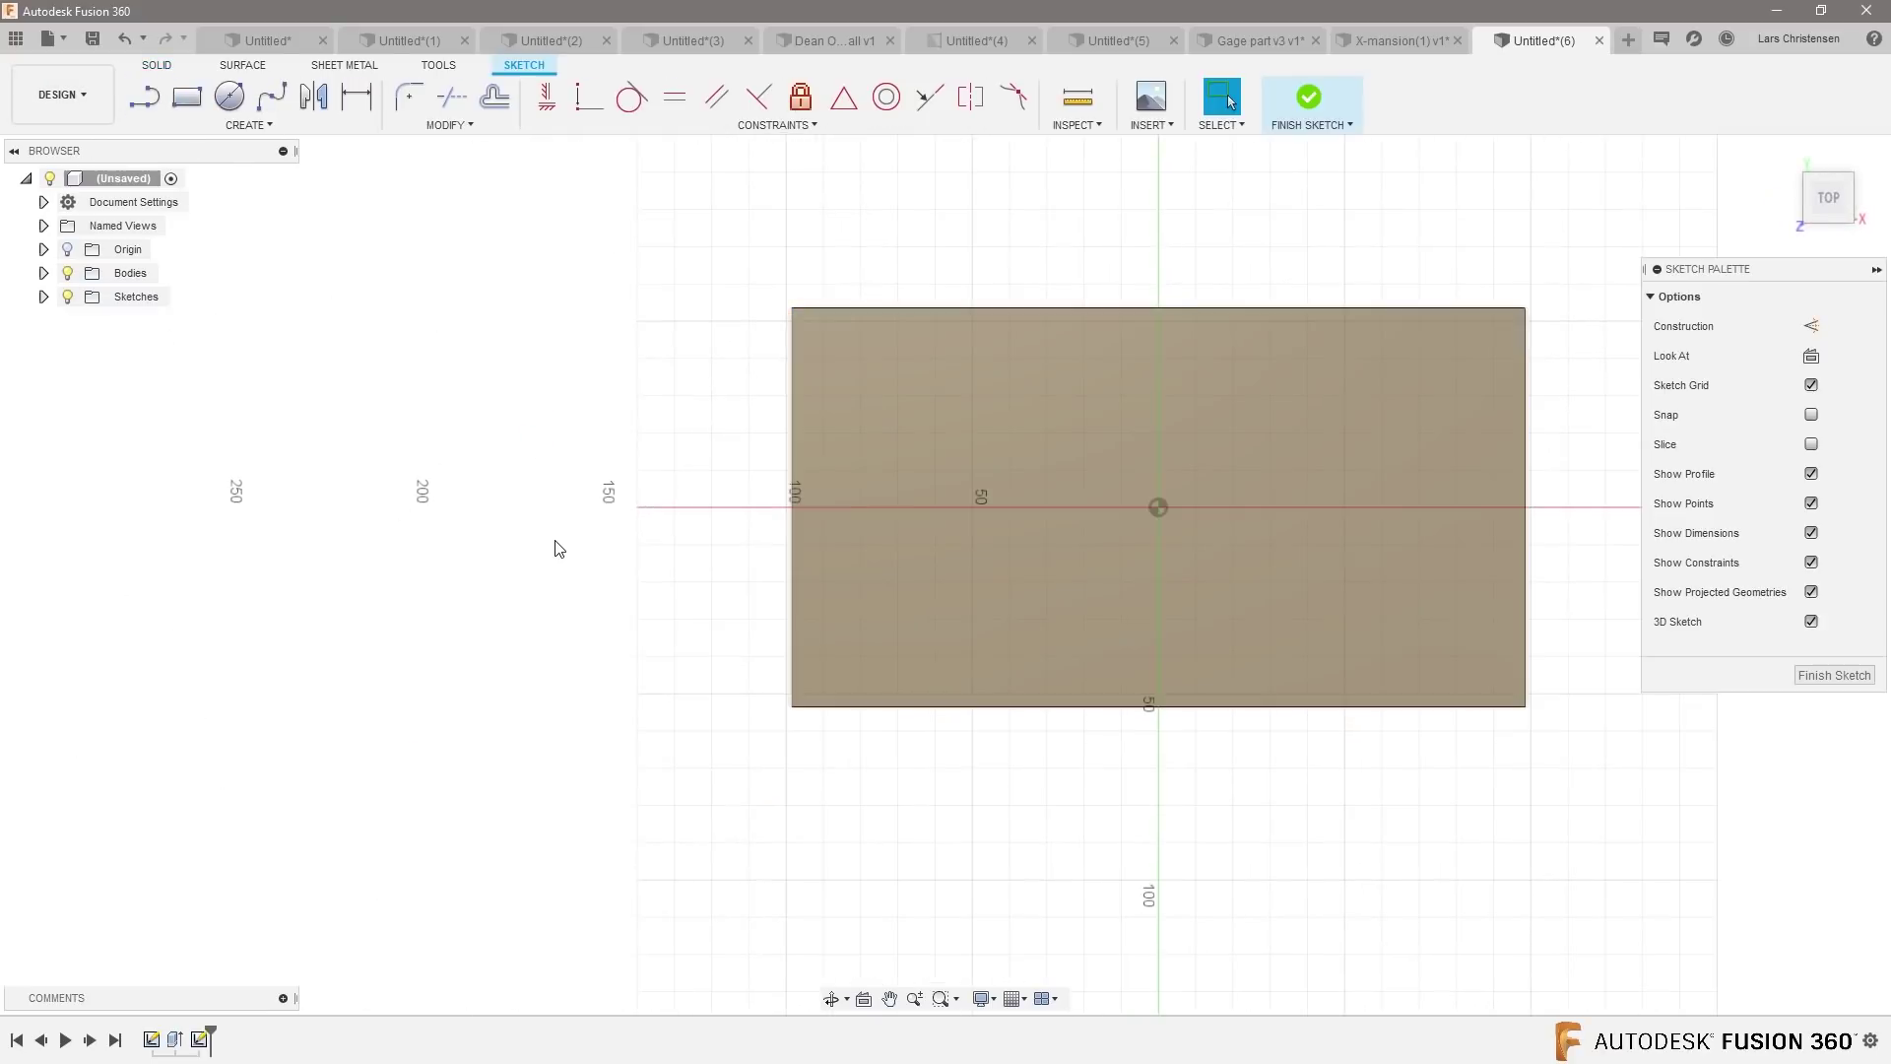
key(c)
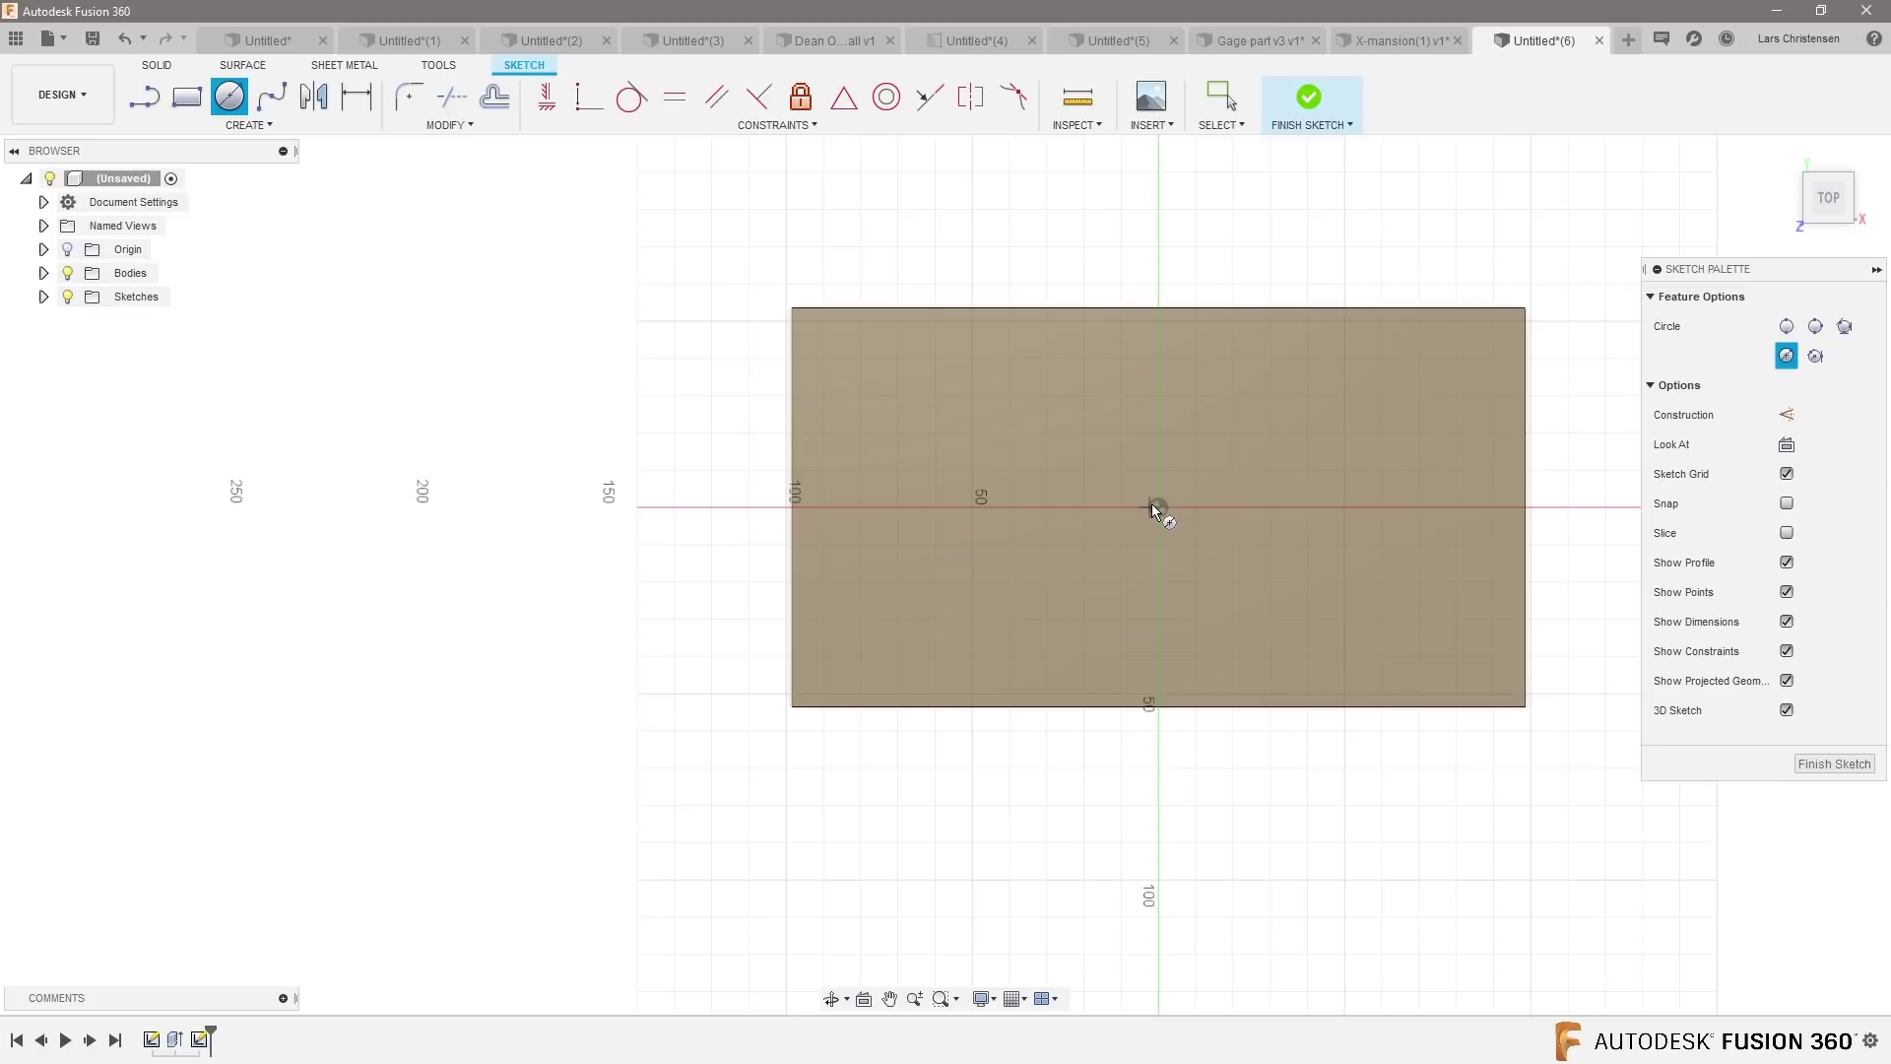
click(1155, 506)
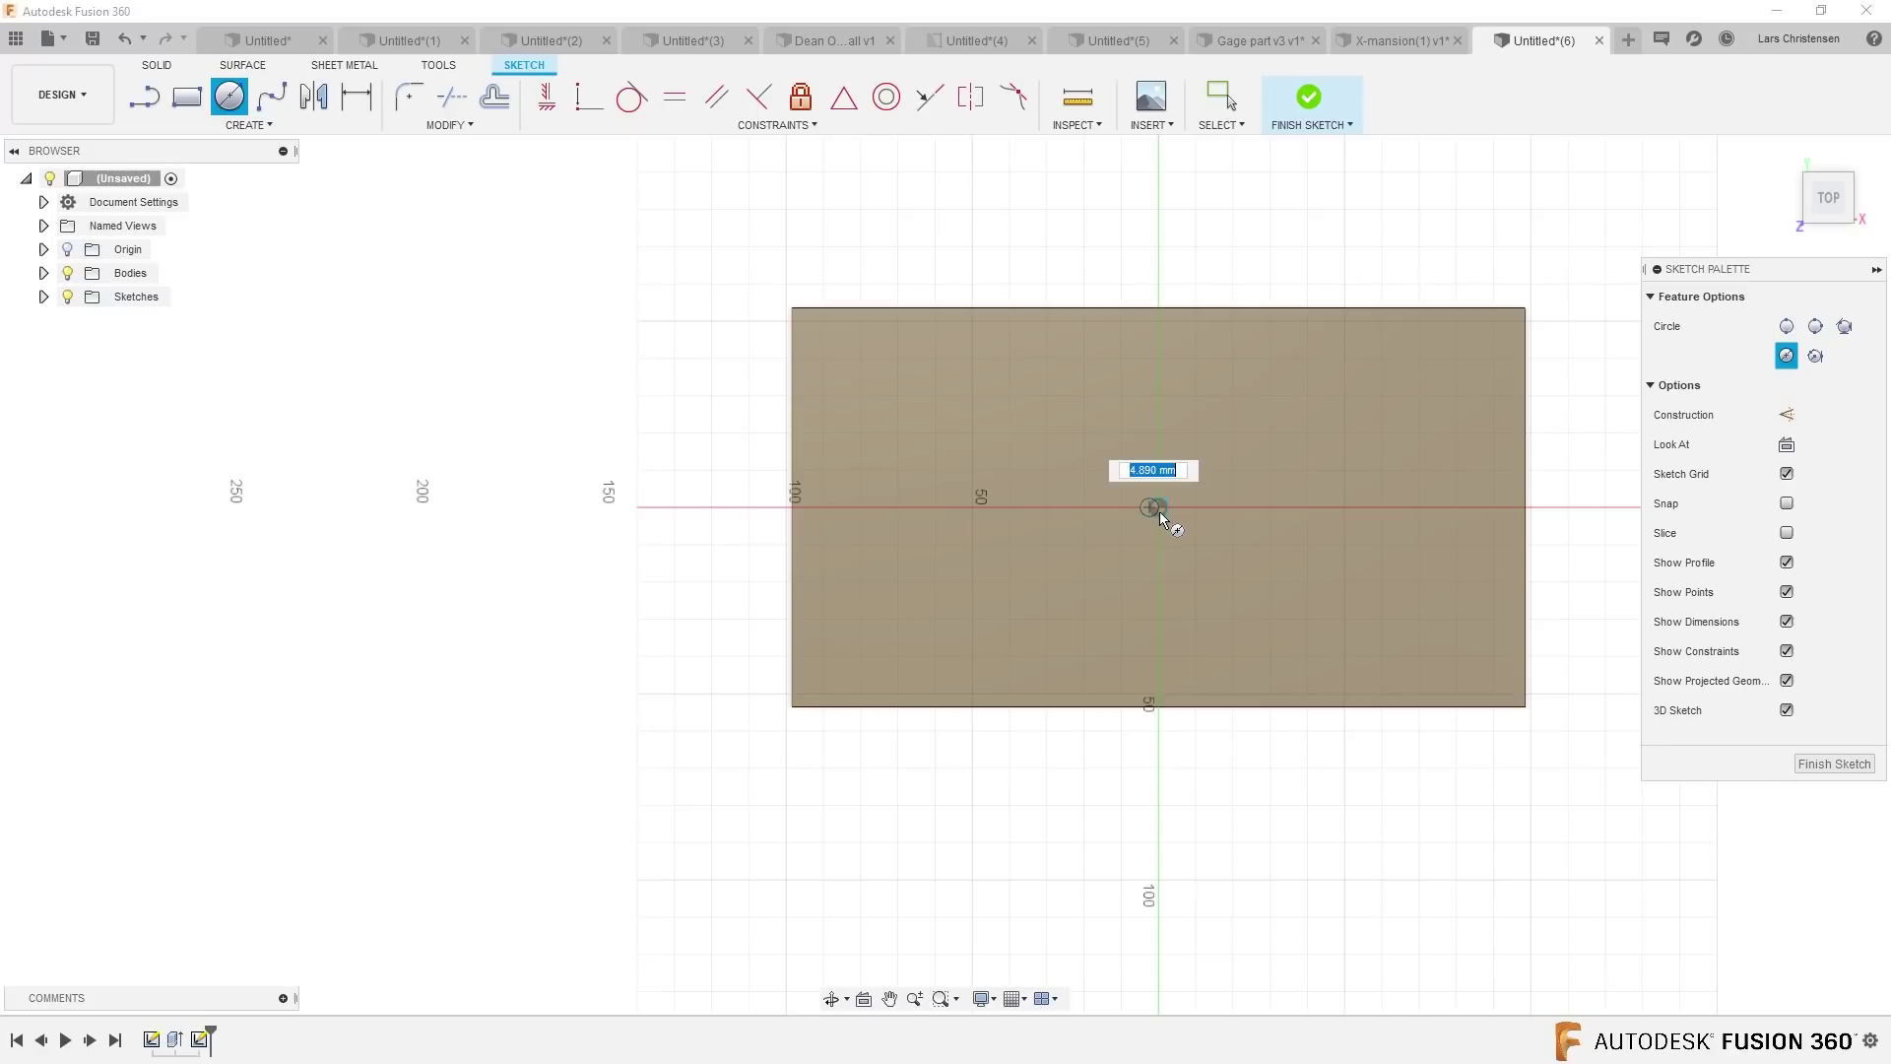
click(1284, 530)
key(q)
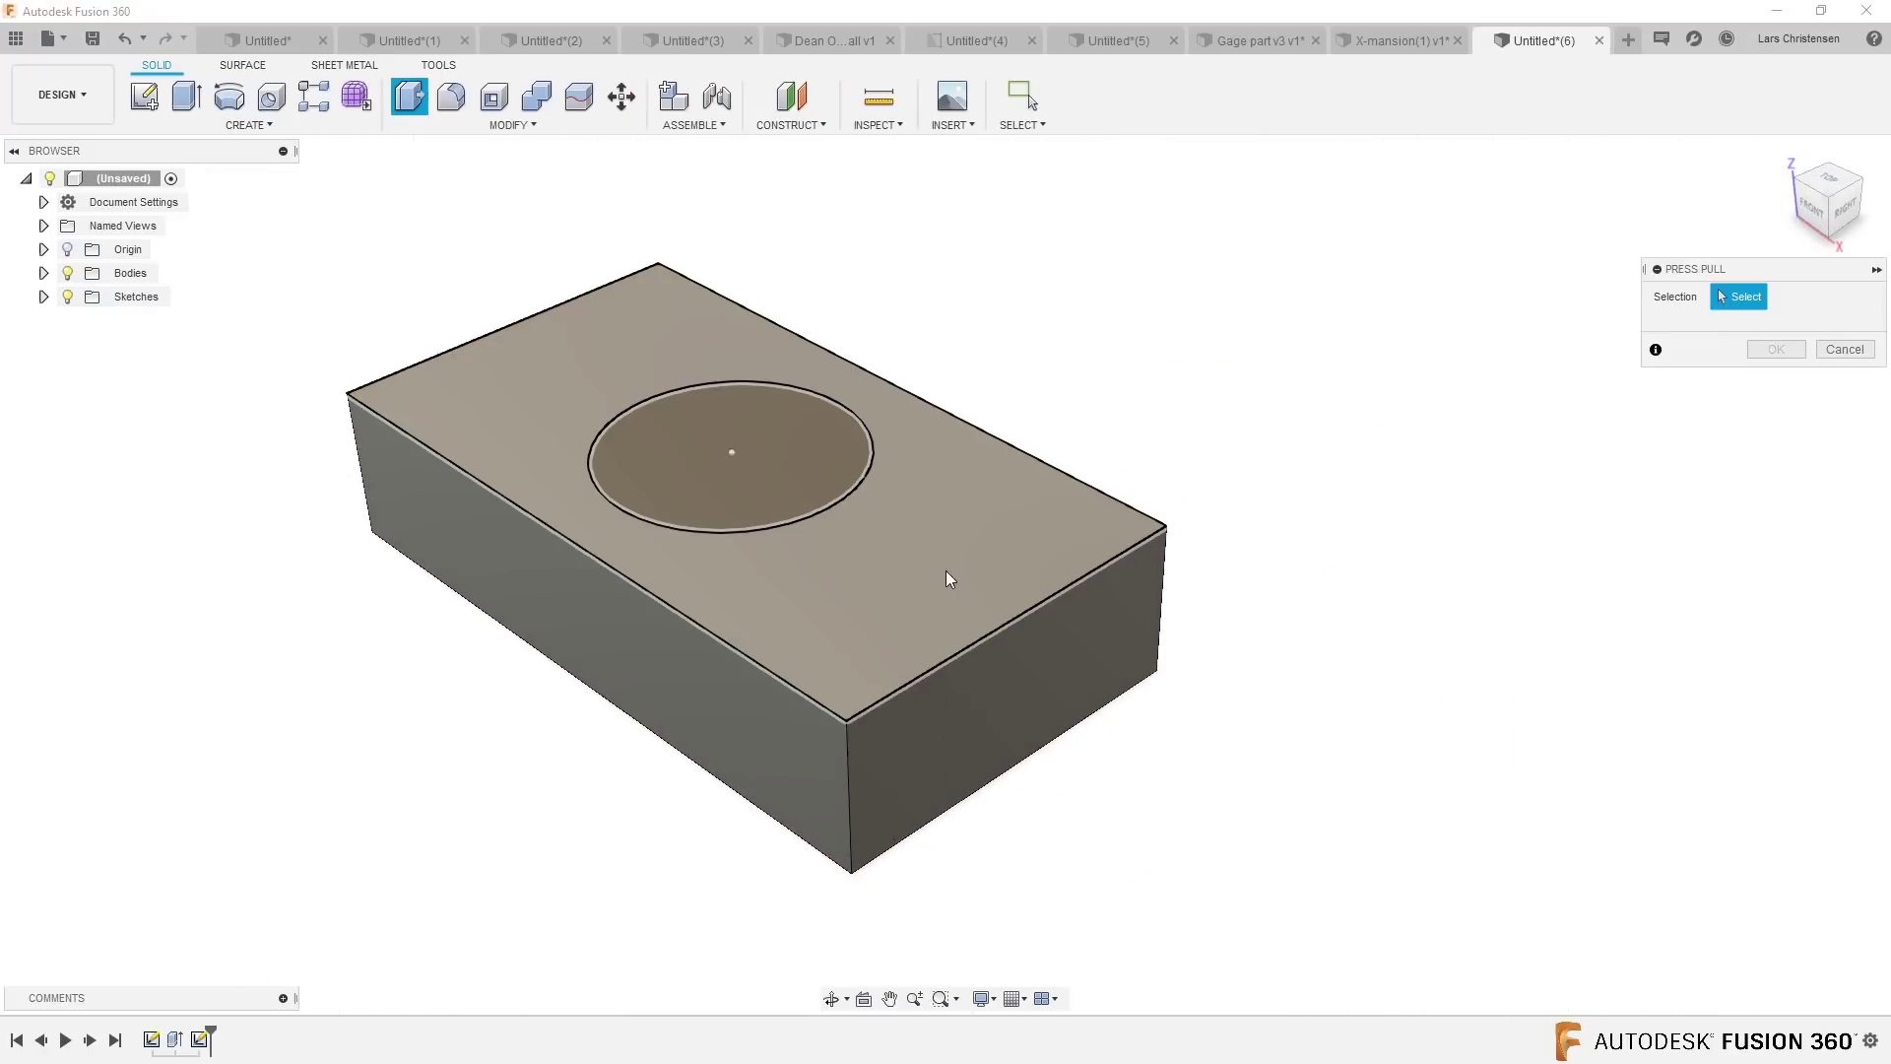
click(832, 510)
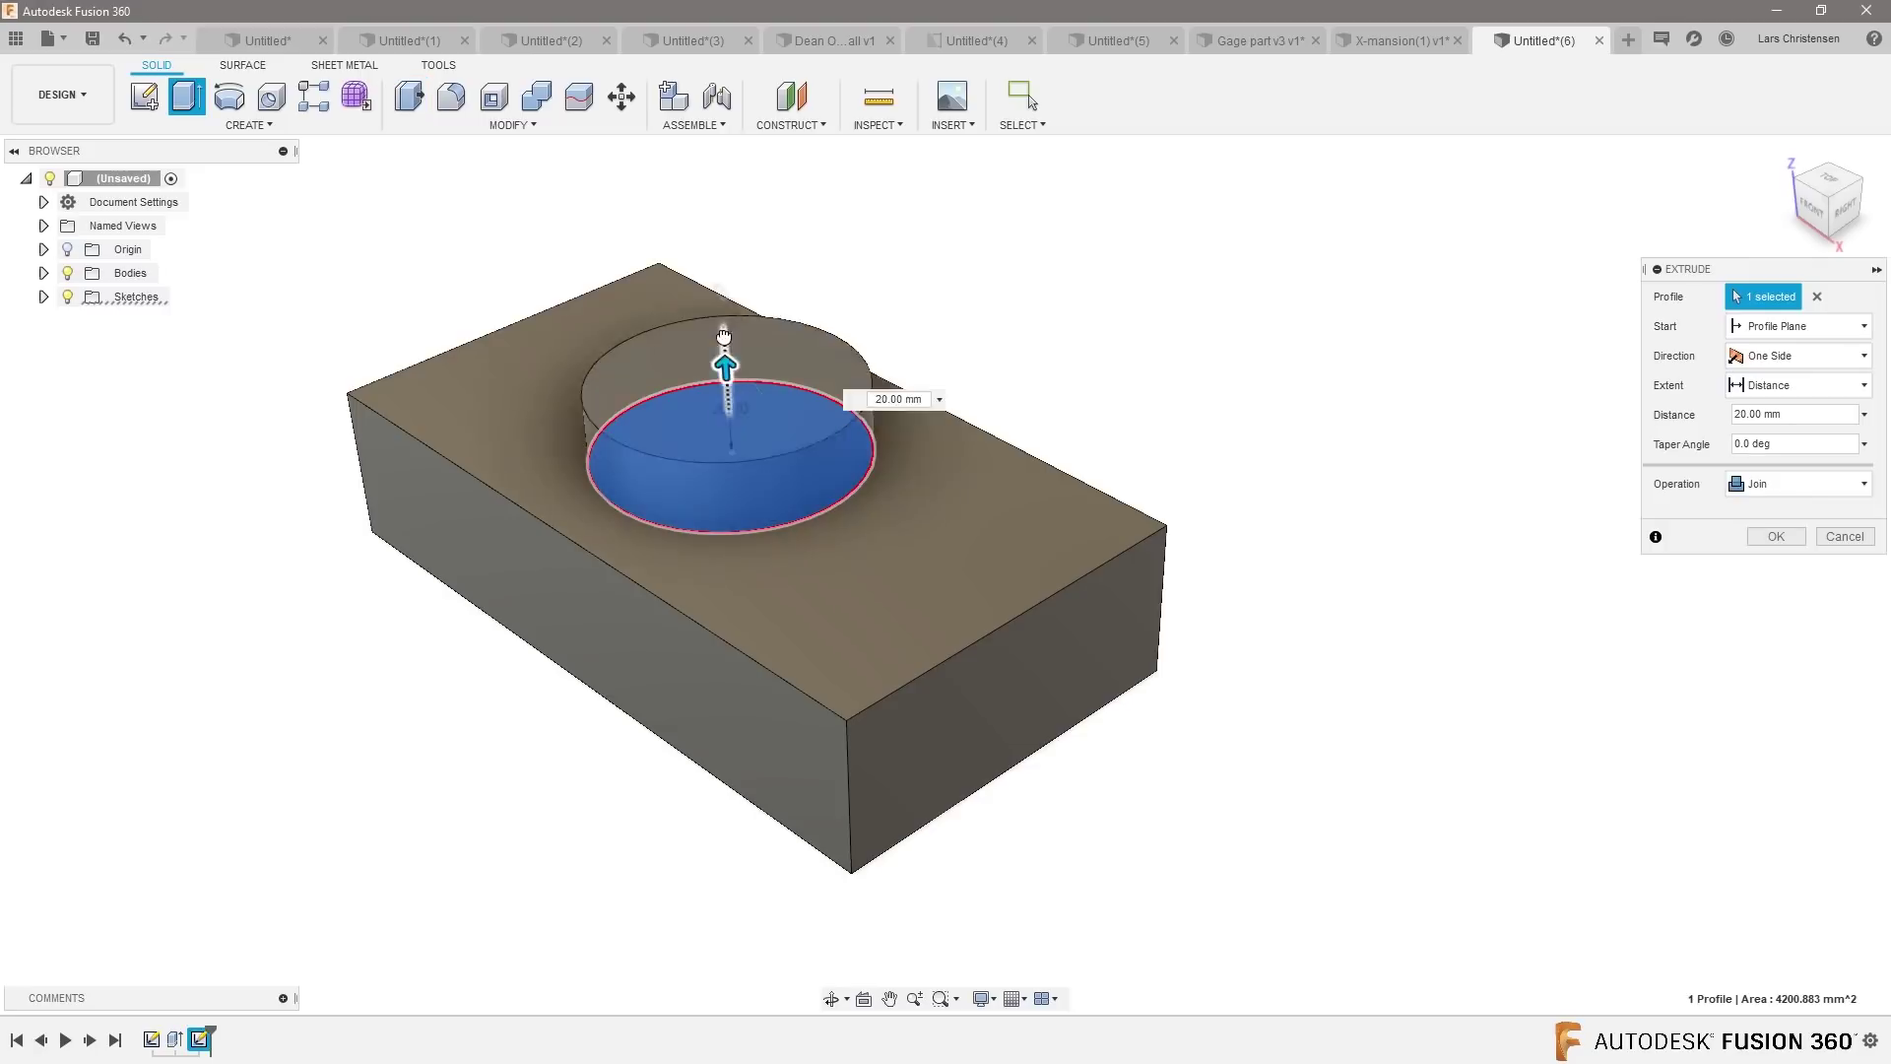
click(1776, 536)
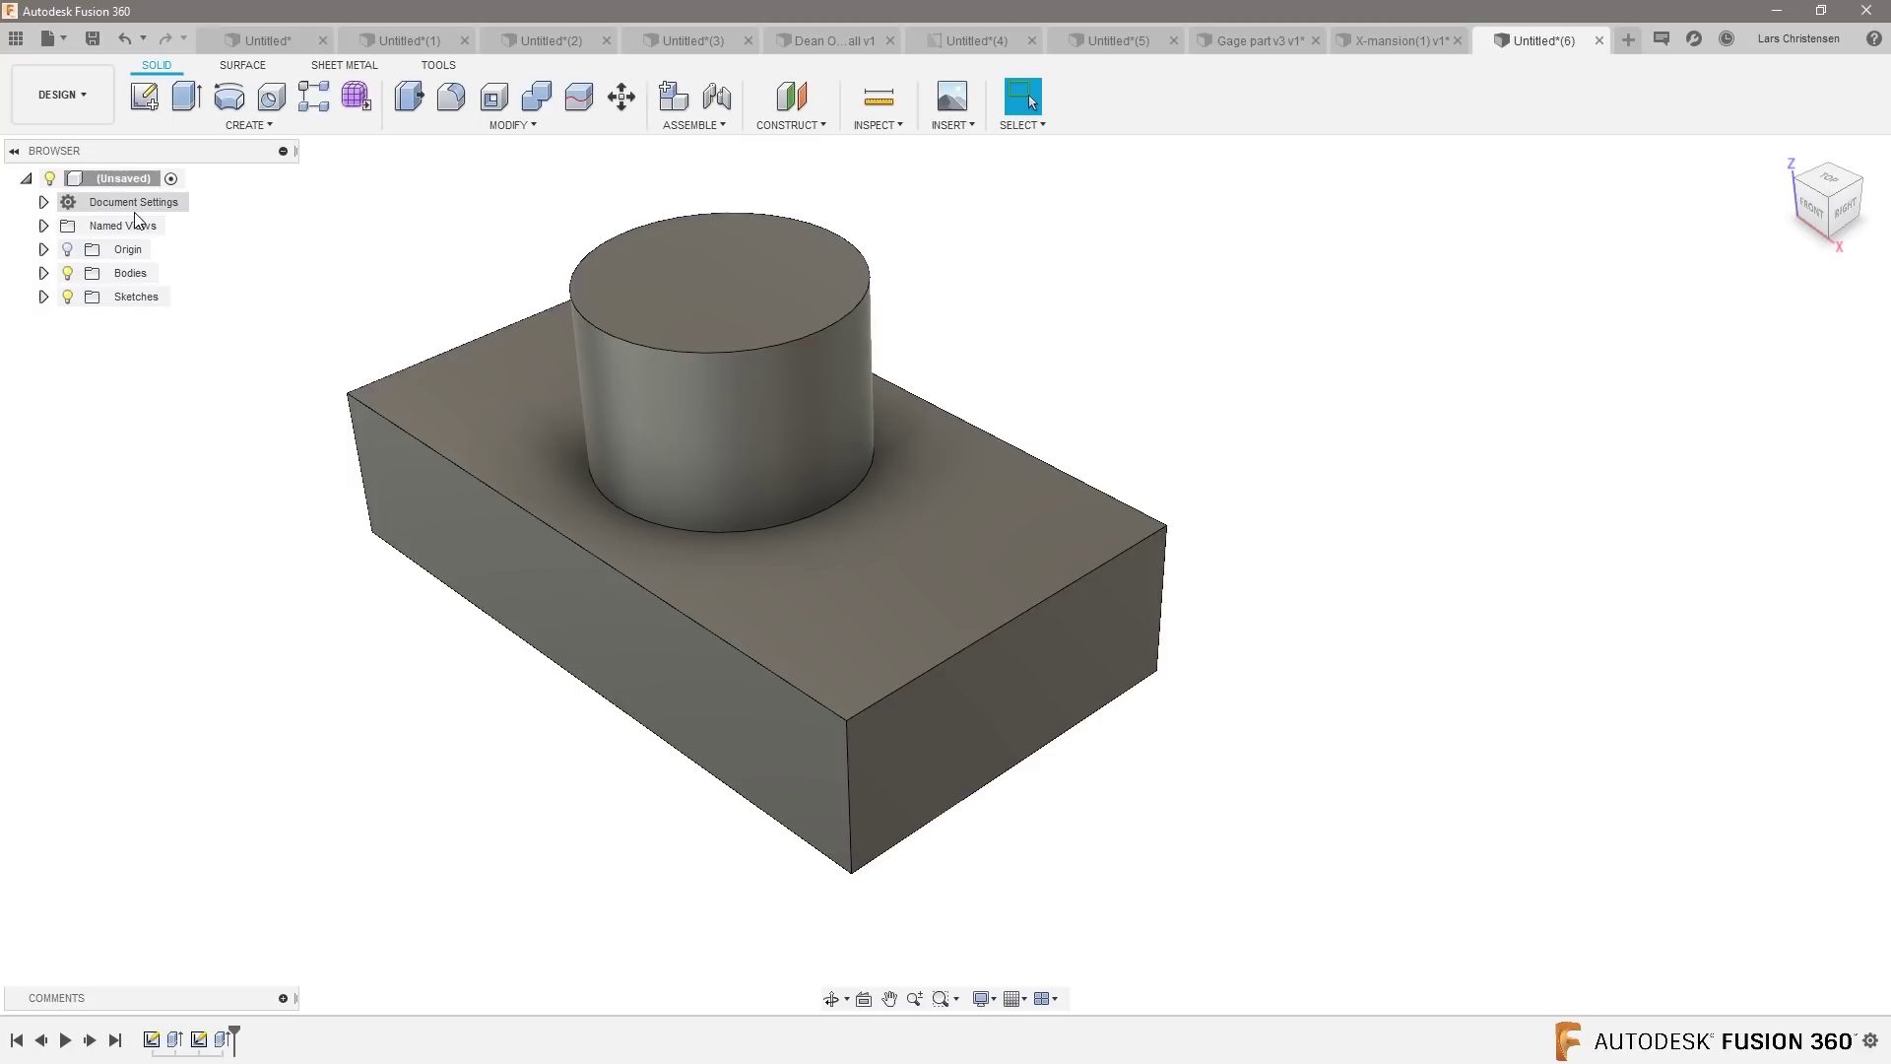
click(144, 95)
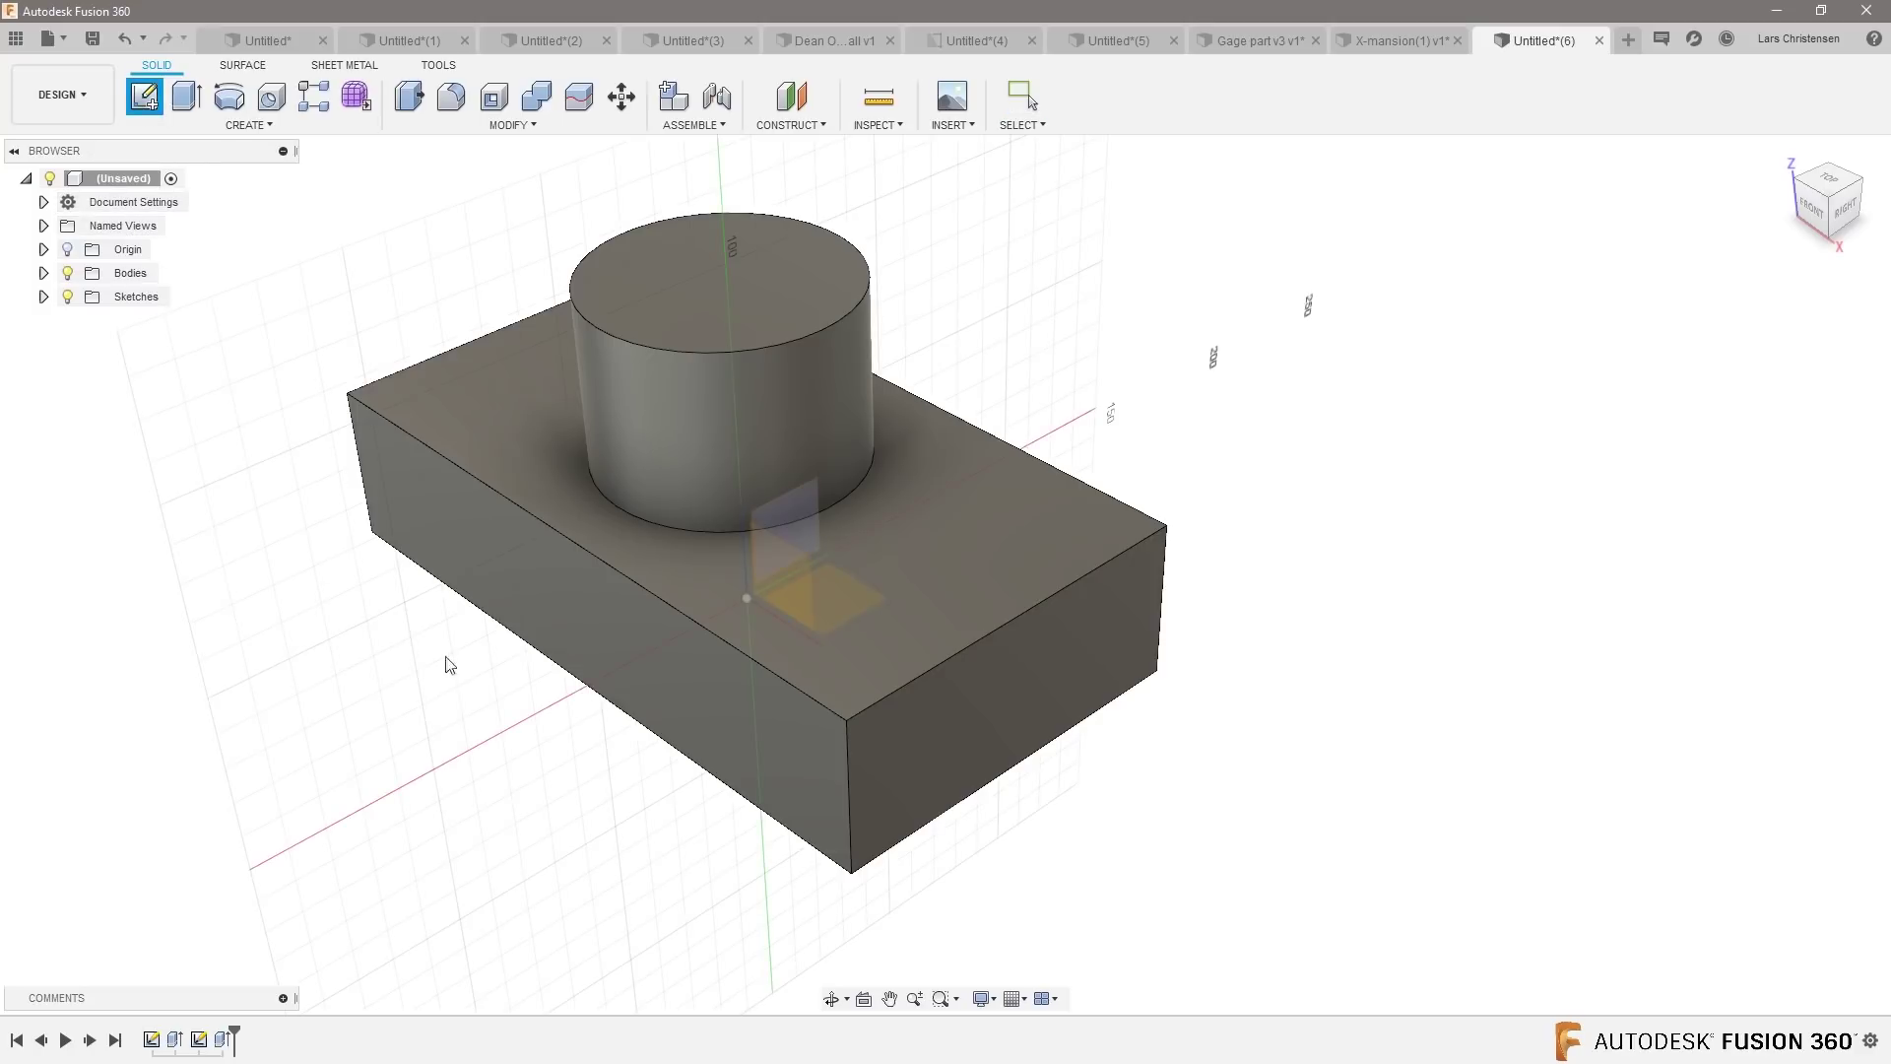
Sketch a small circle across the boss on the box end face.
click(936, 725)
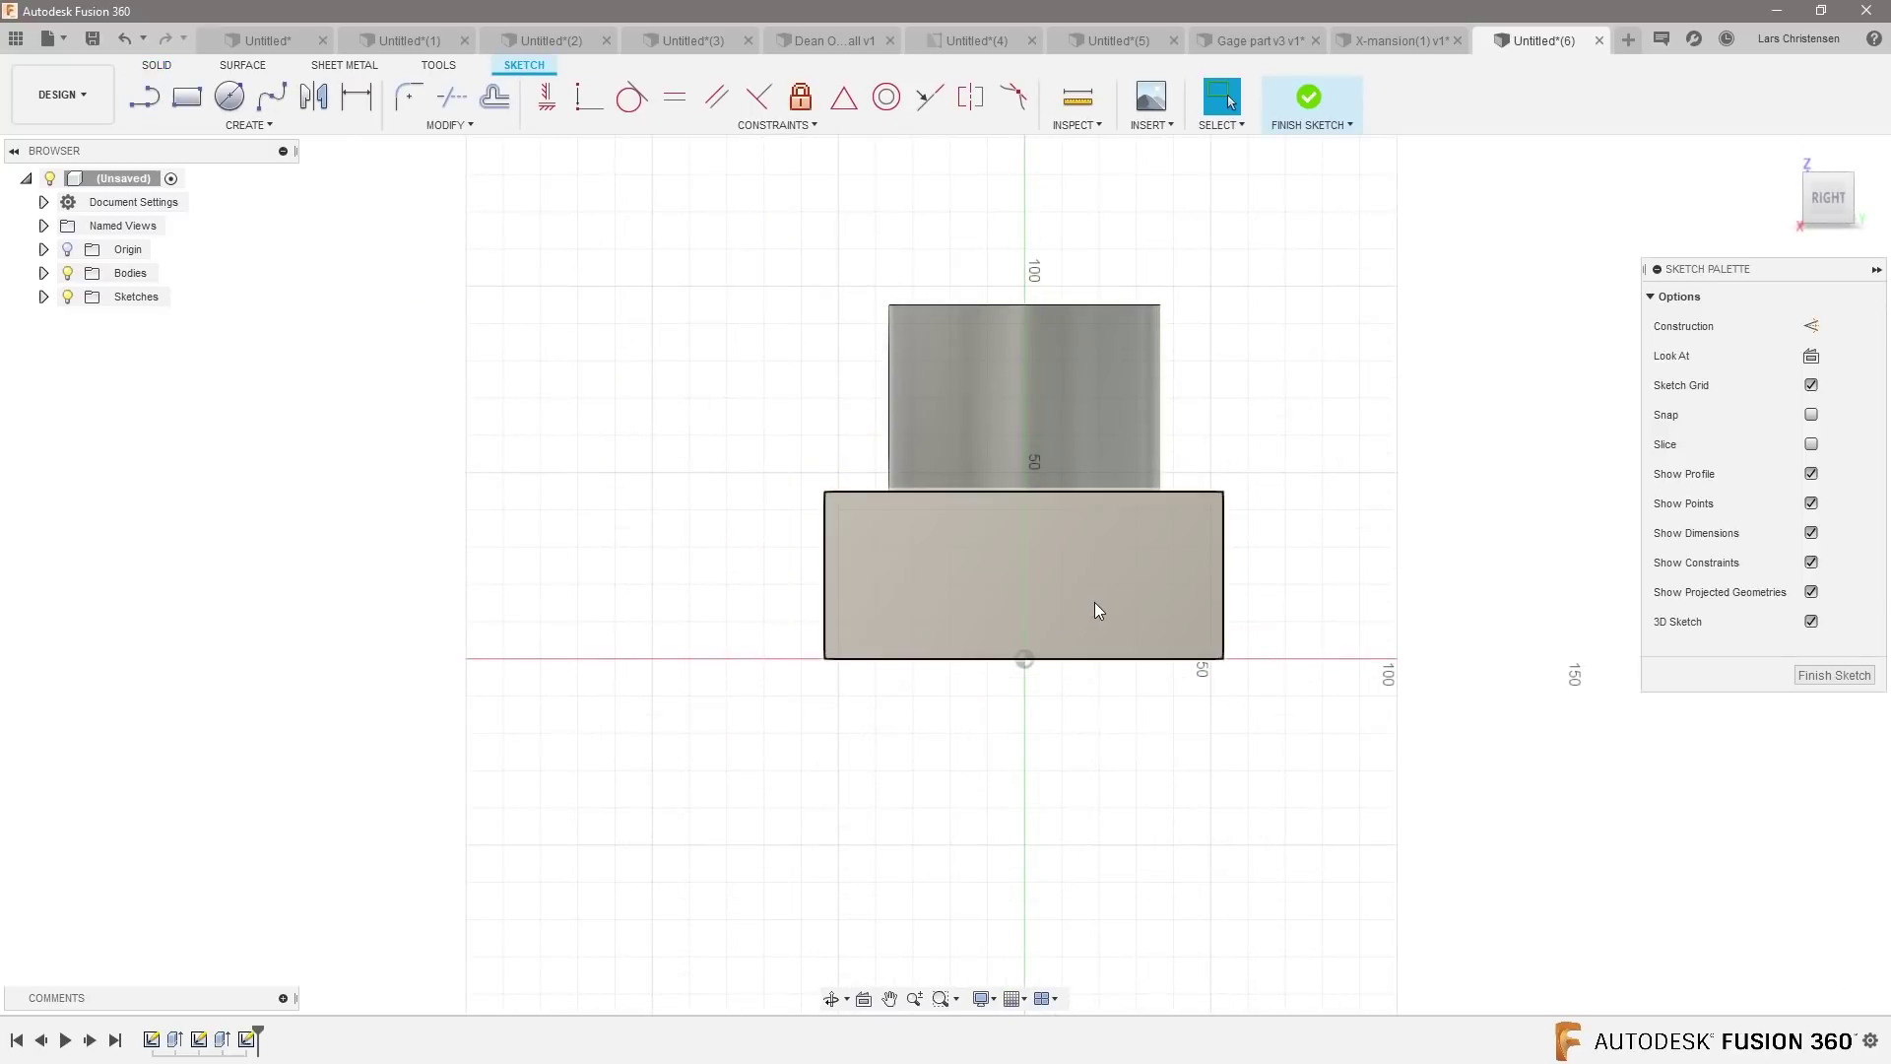
key(c)
click(996, 406)
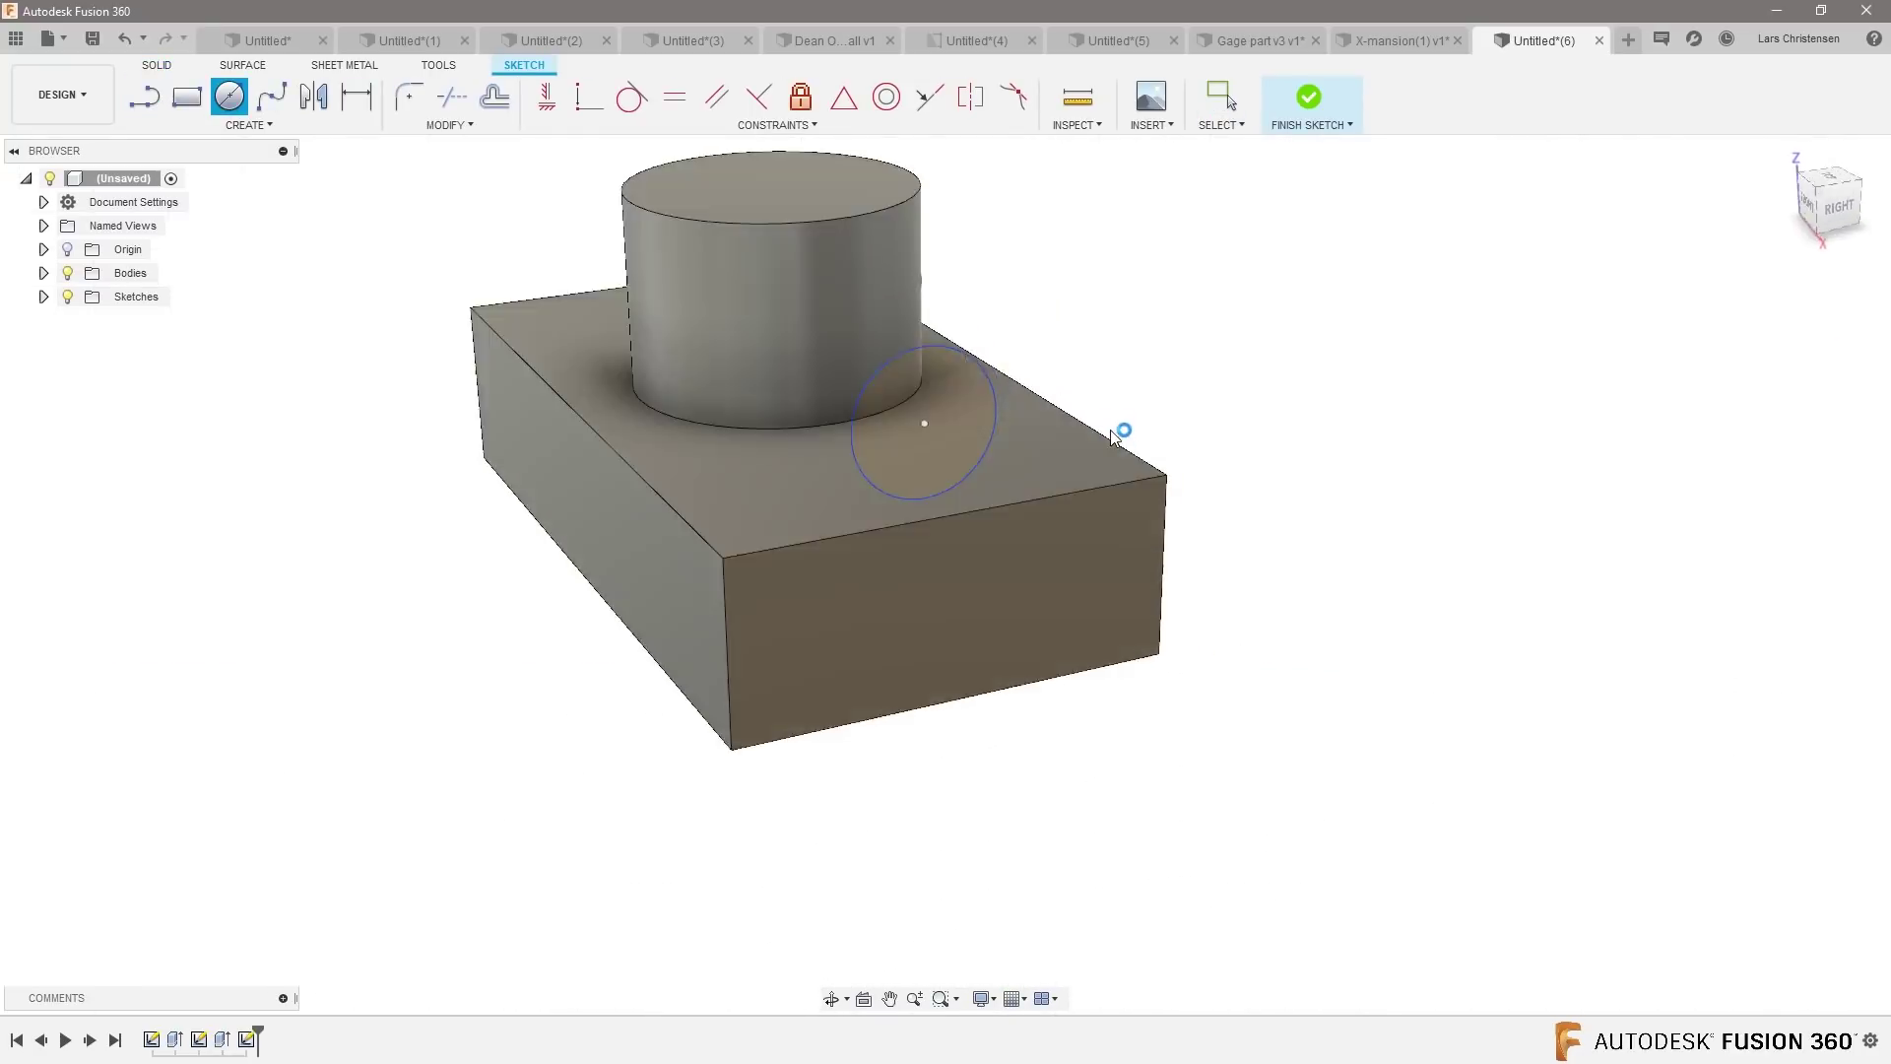
shift+middle_drag(1113, 434, 1008, 570)
Push the circle through the boss as a cut, then return to the home view.
key(q)
click(997, 562)
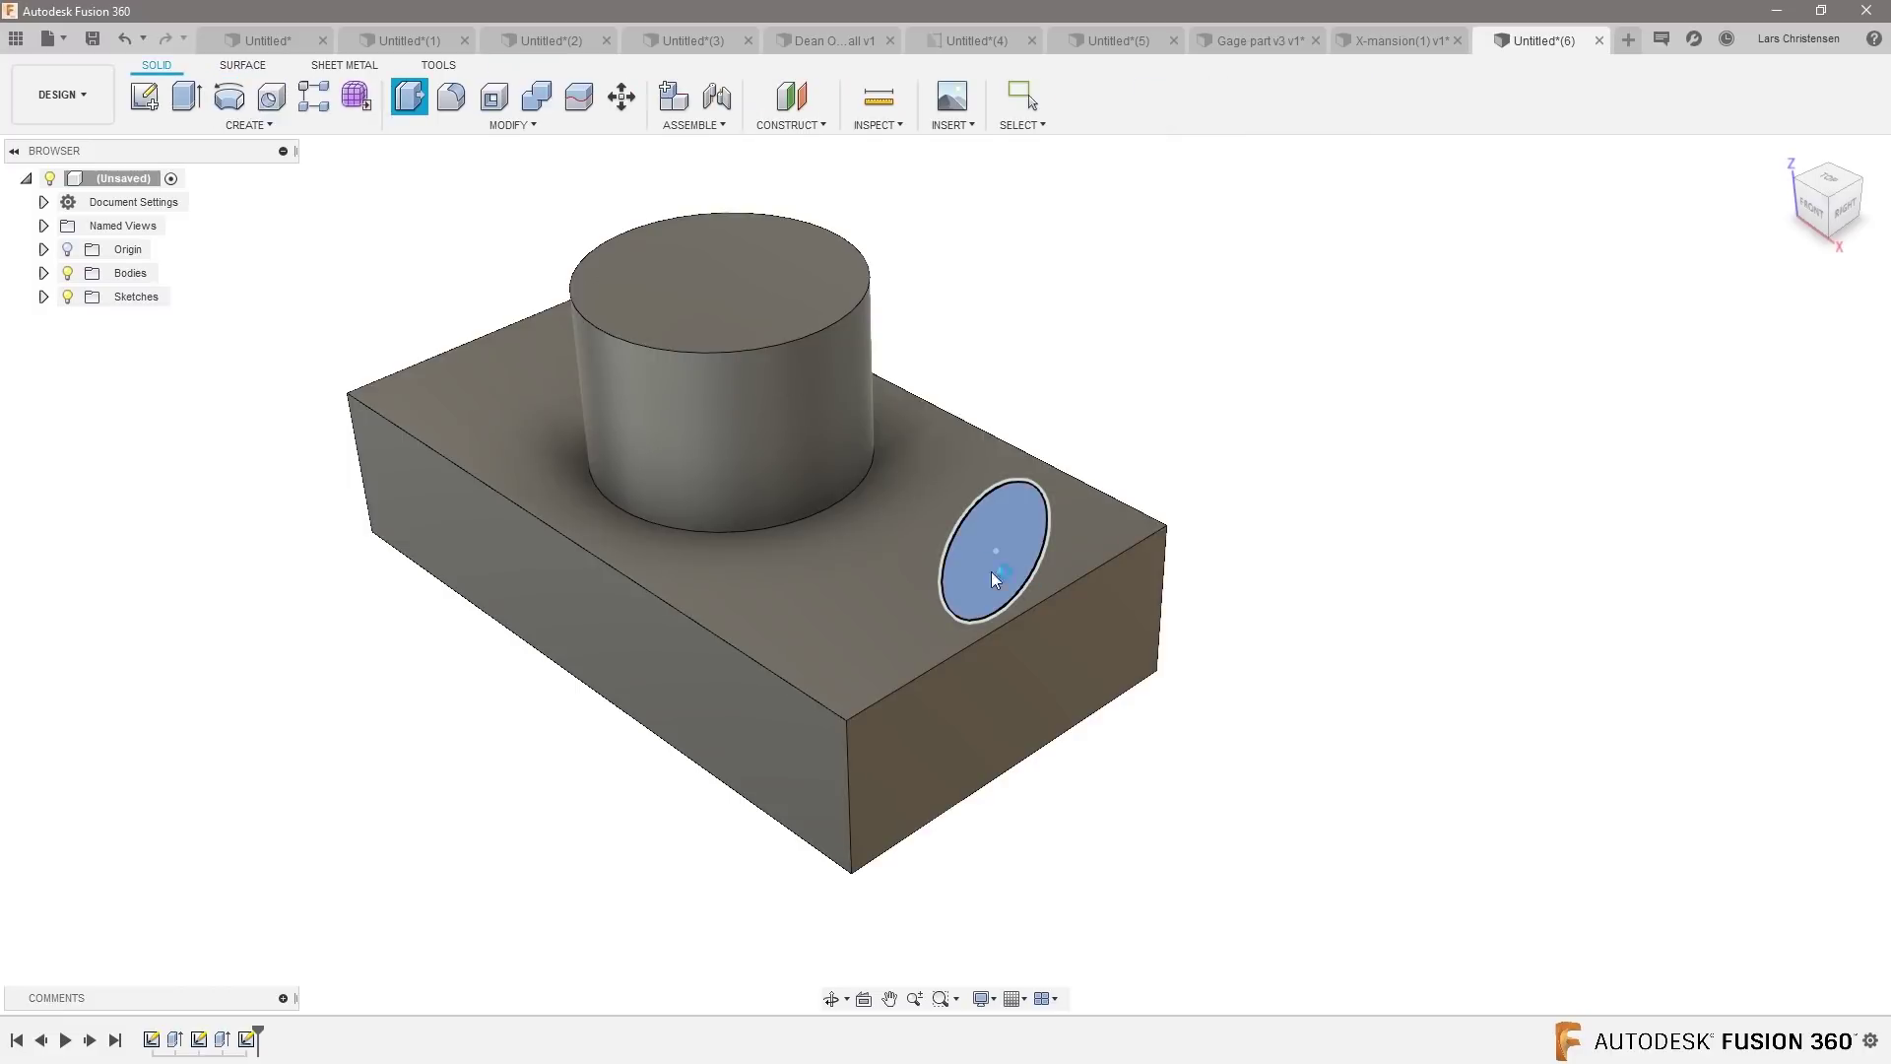
drag(1012, 559, 374, 200)
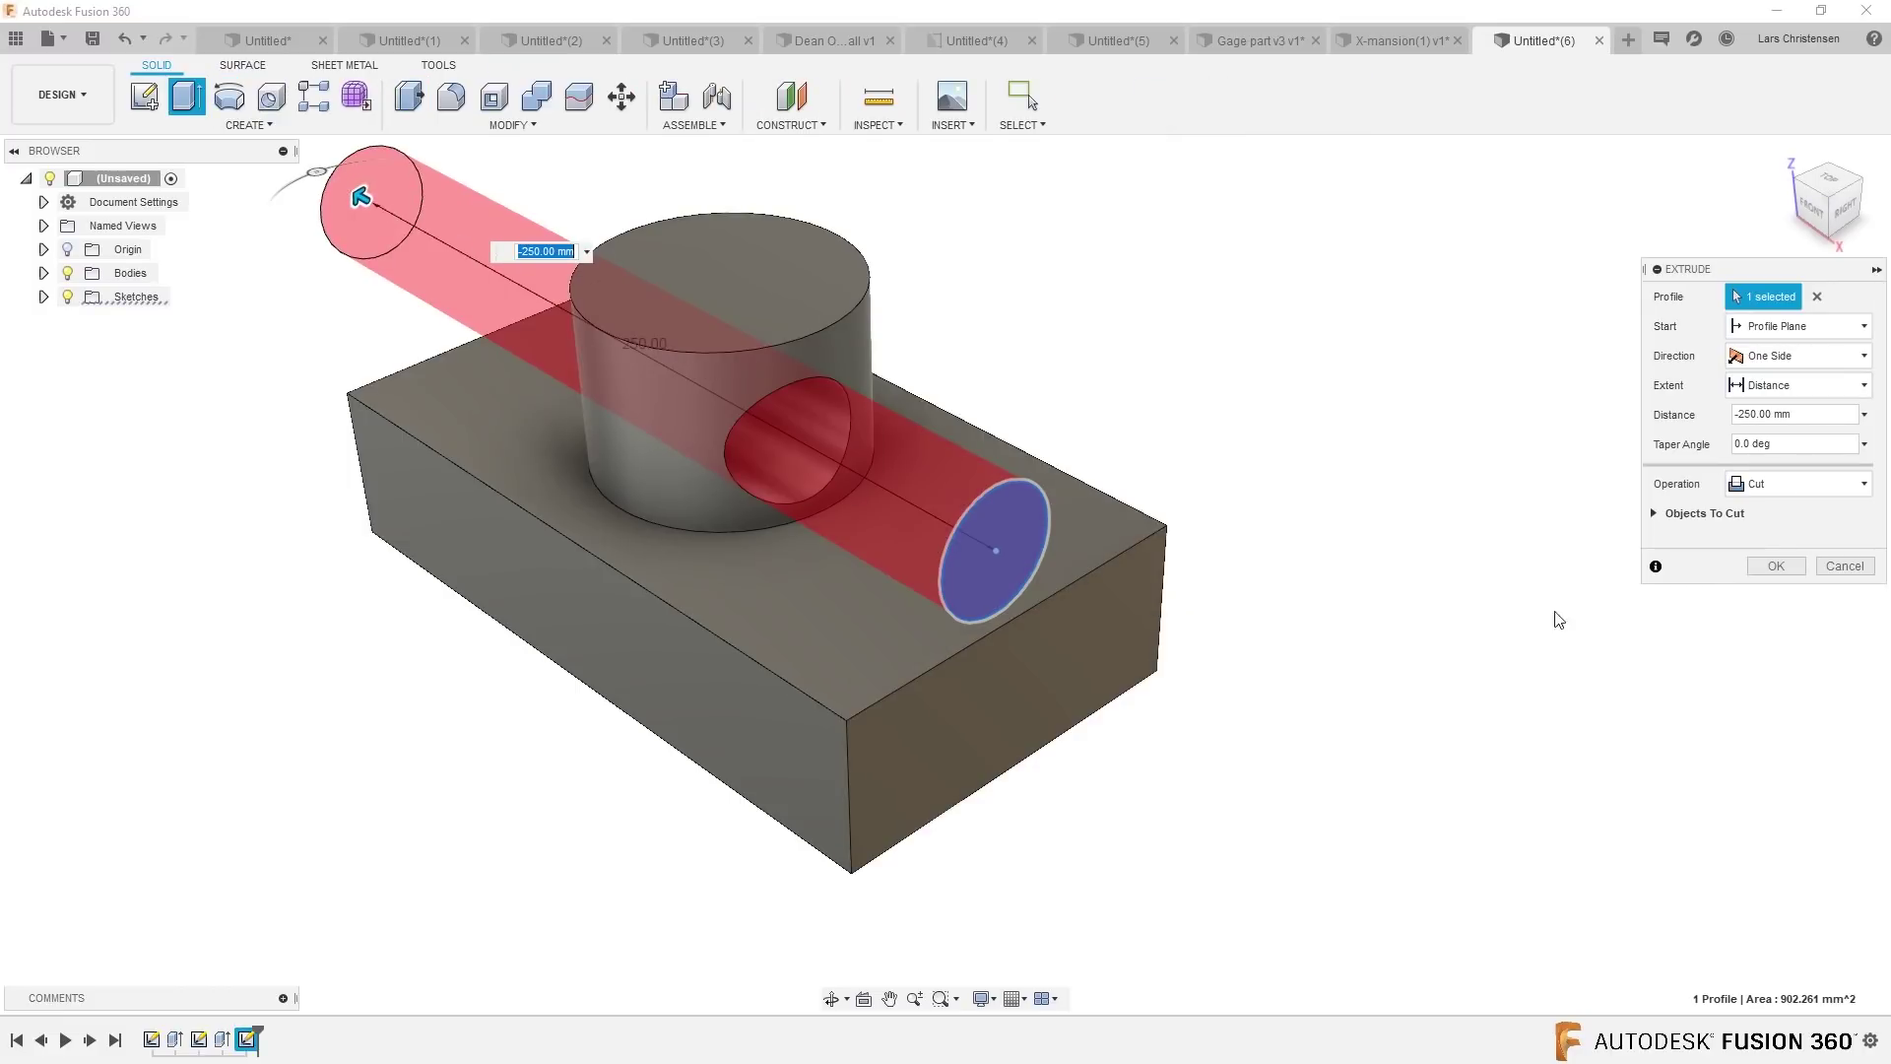
click(1776, 568)
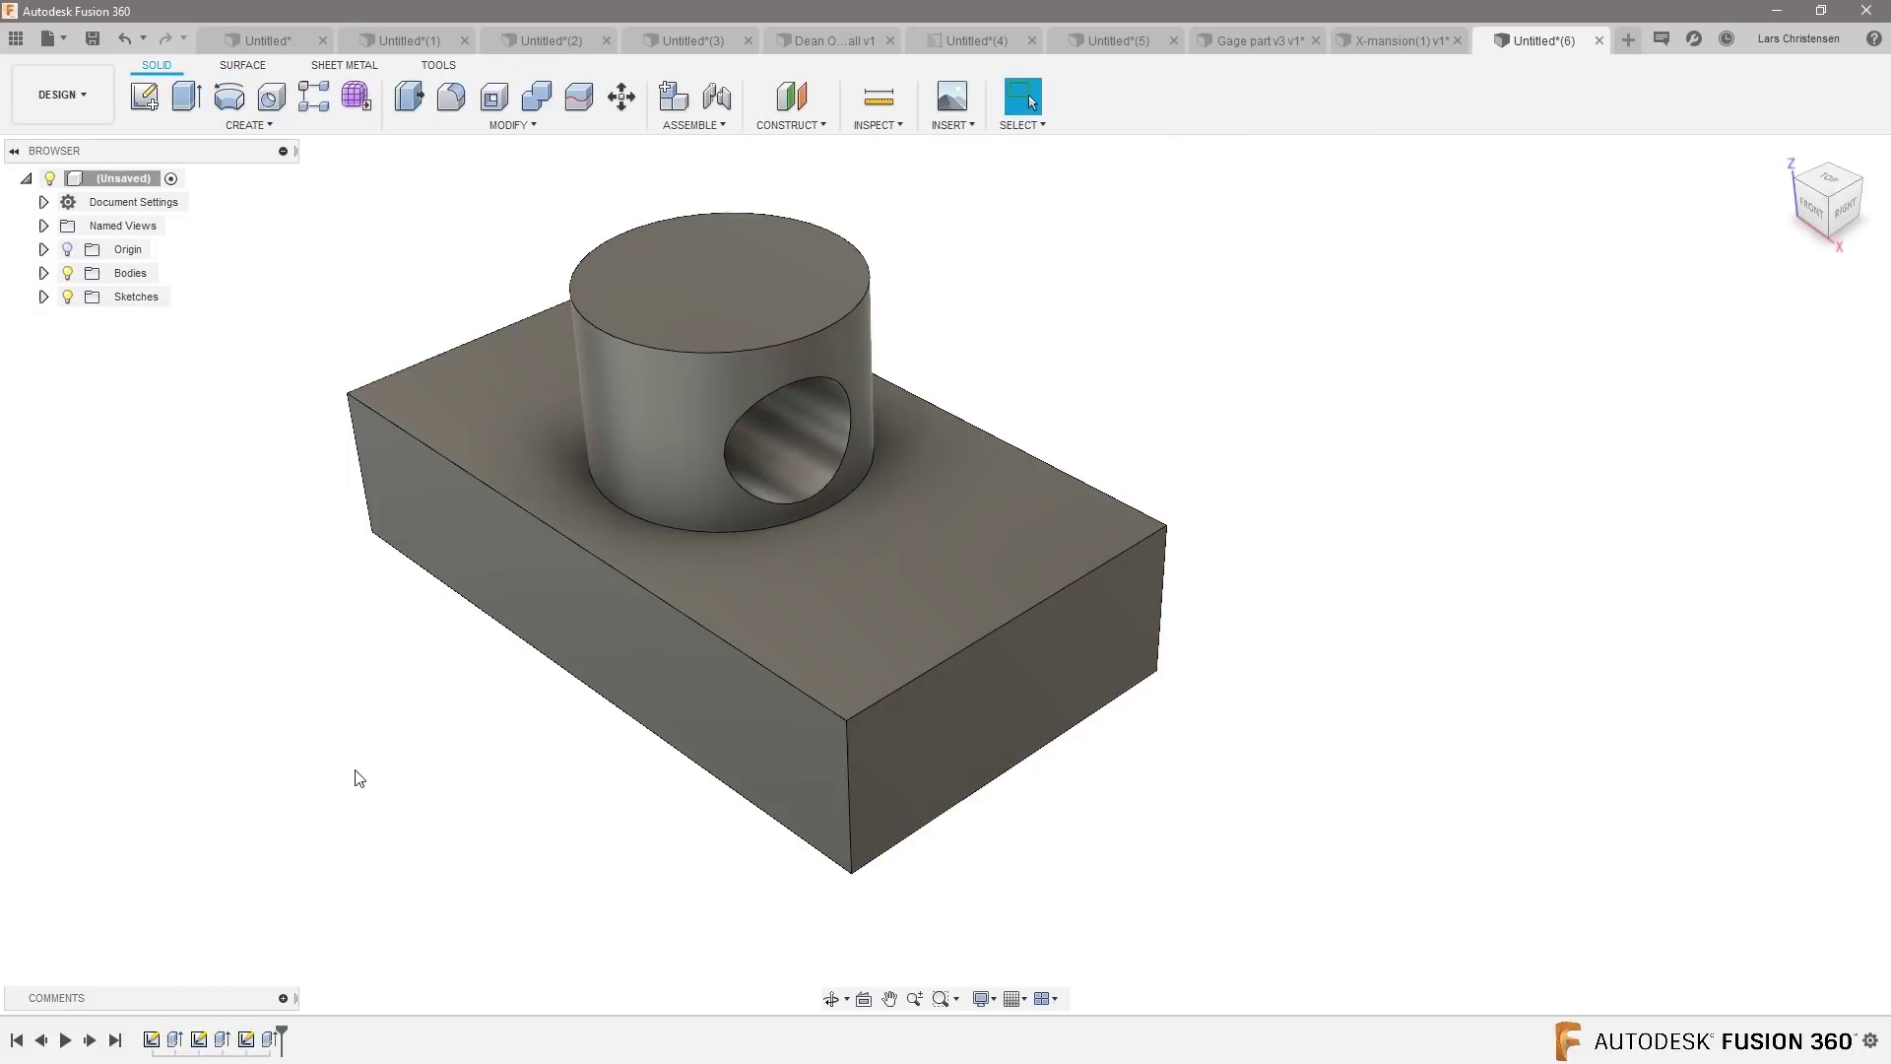
scroll(350, 824, up, 2)
key(F6)
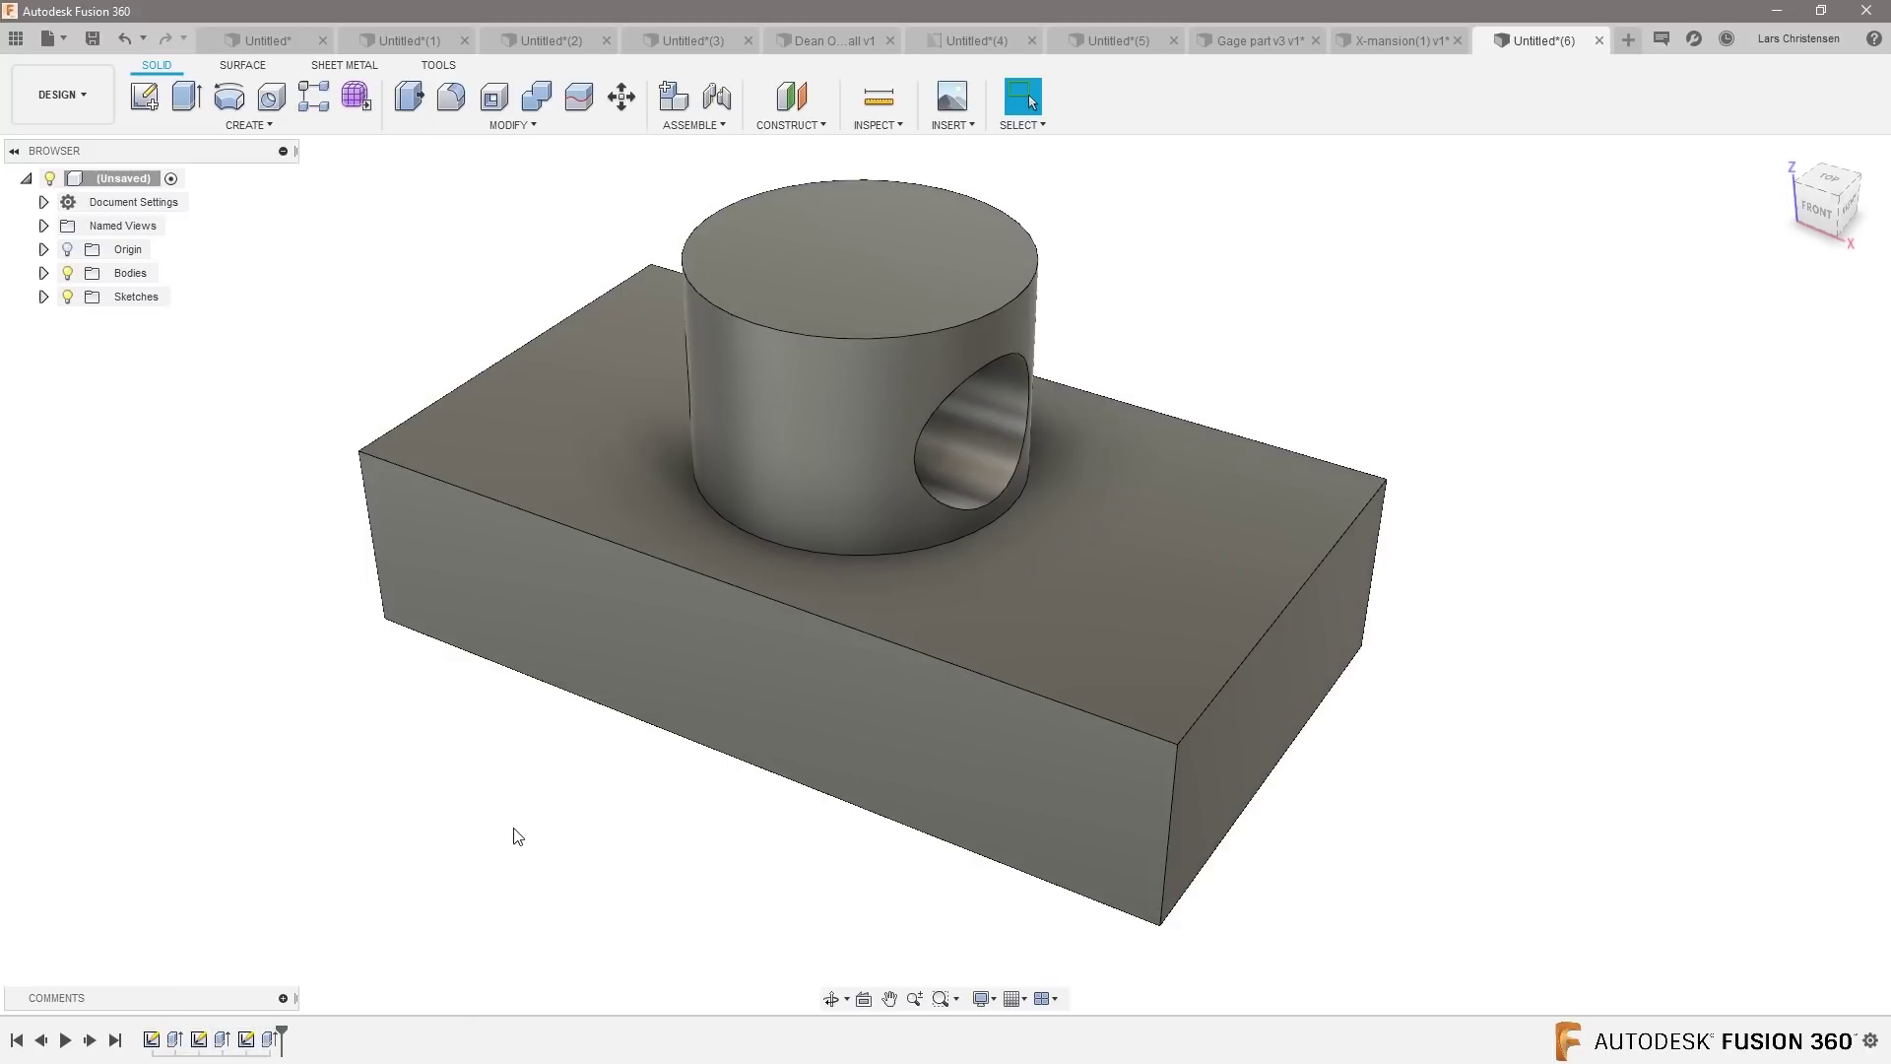
click(1628, 40)
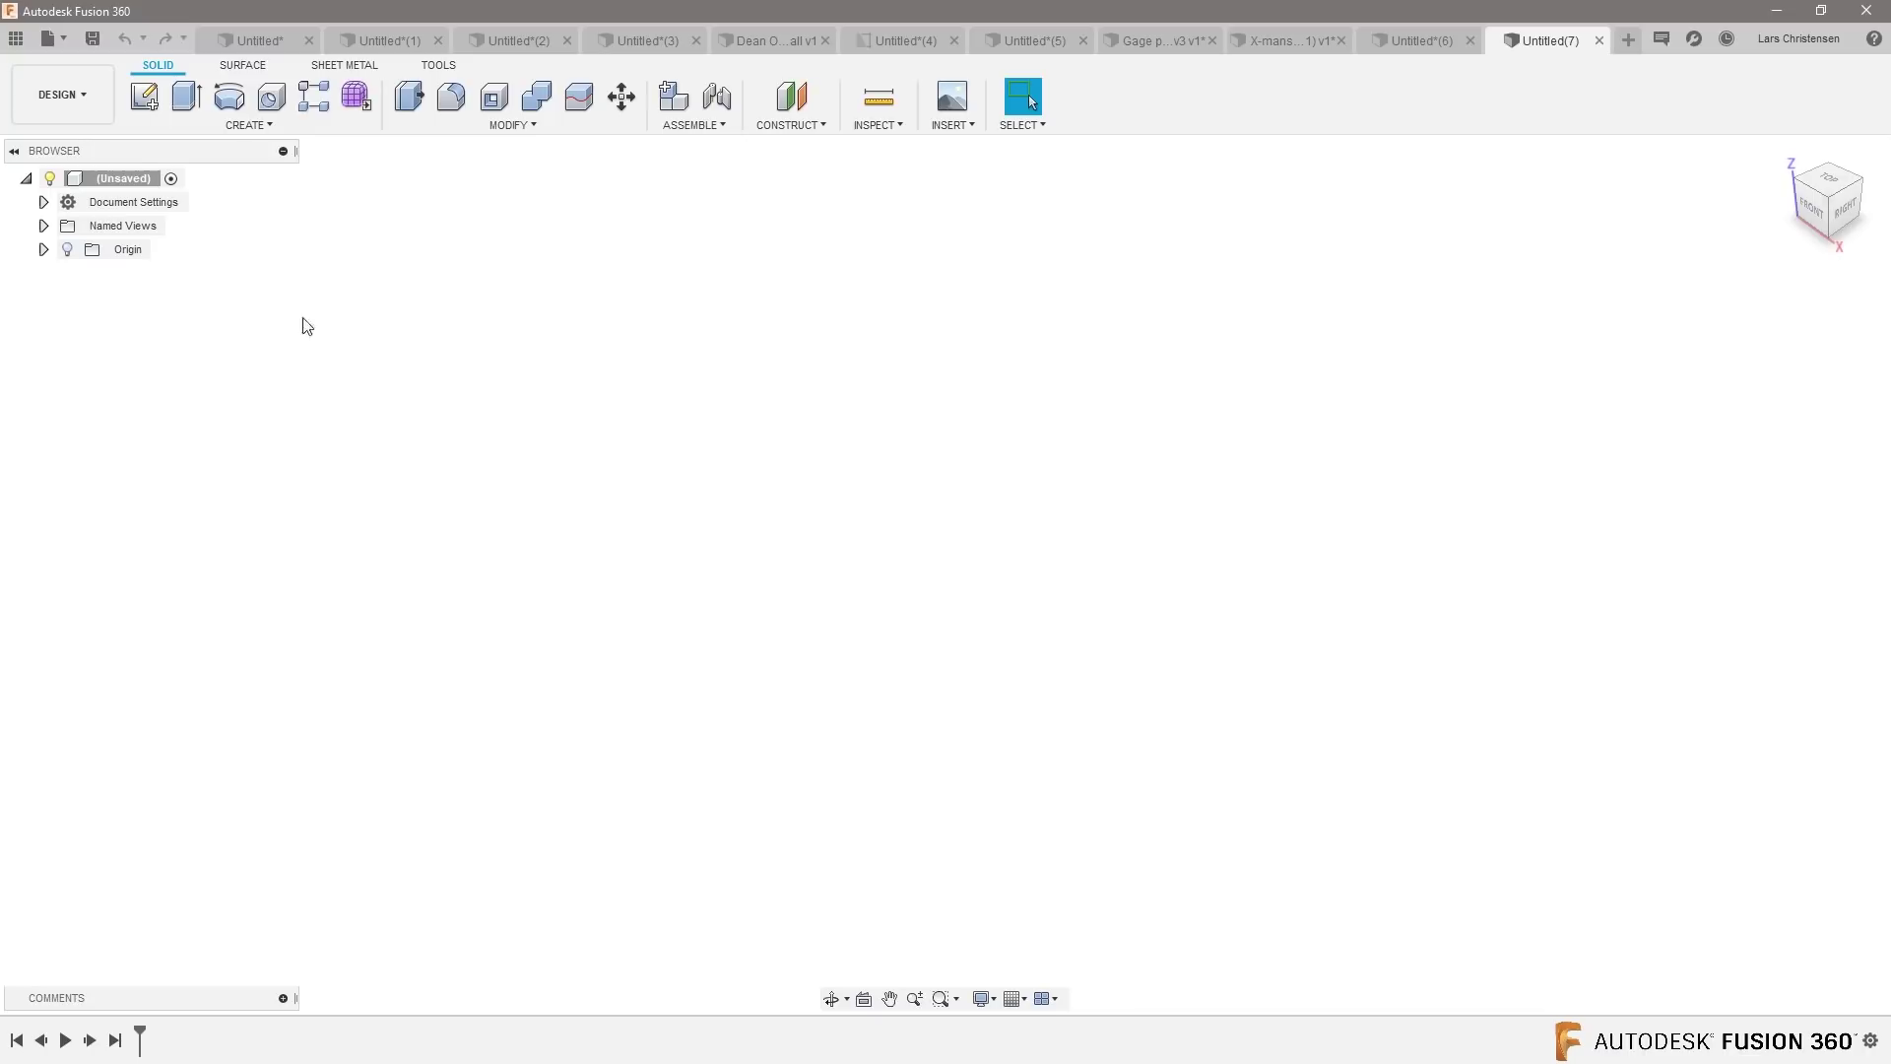
Start a new sketch in the empty Untitled(7) design.
click(144, 96)
On the ground plane, sketch a center rectangle with a circle centred on the origin.
click(1088, 577)
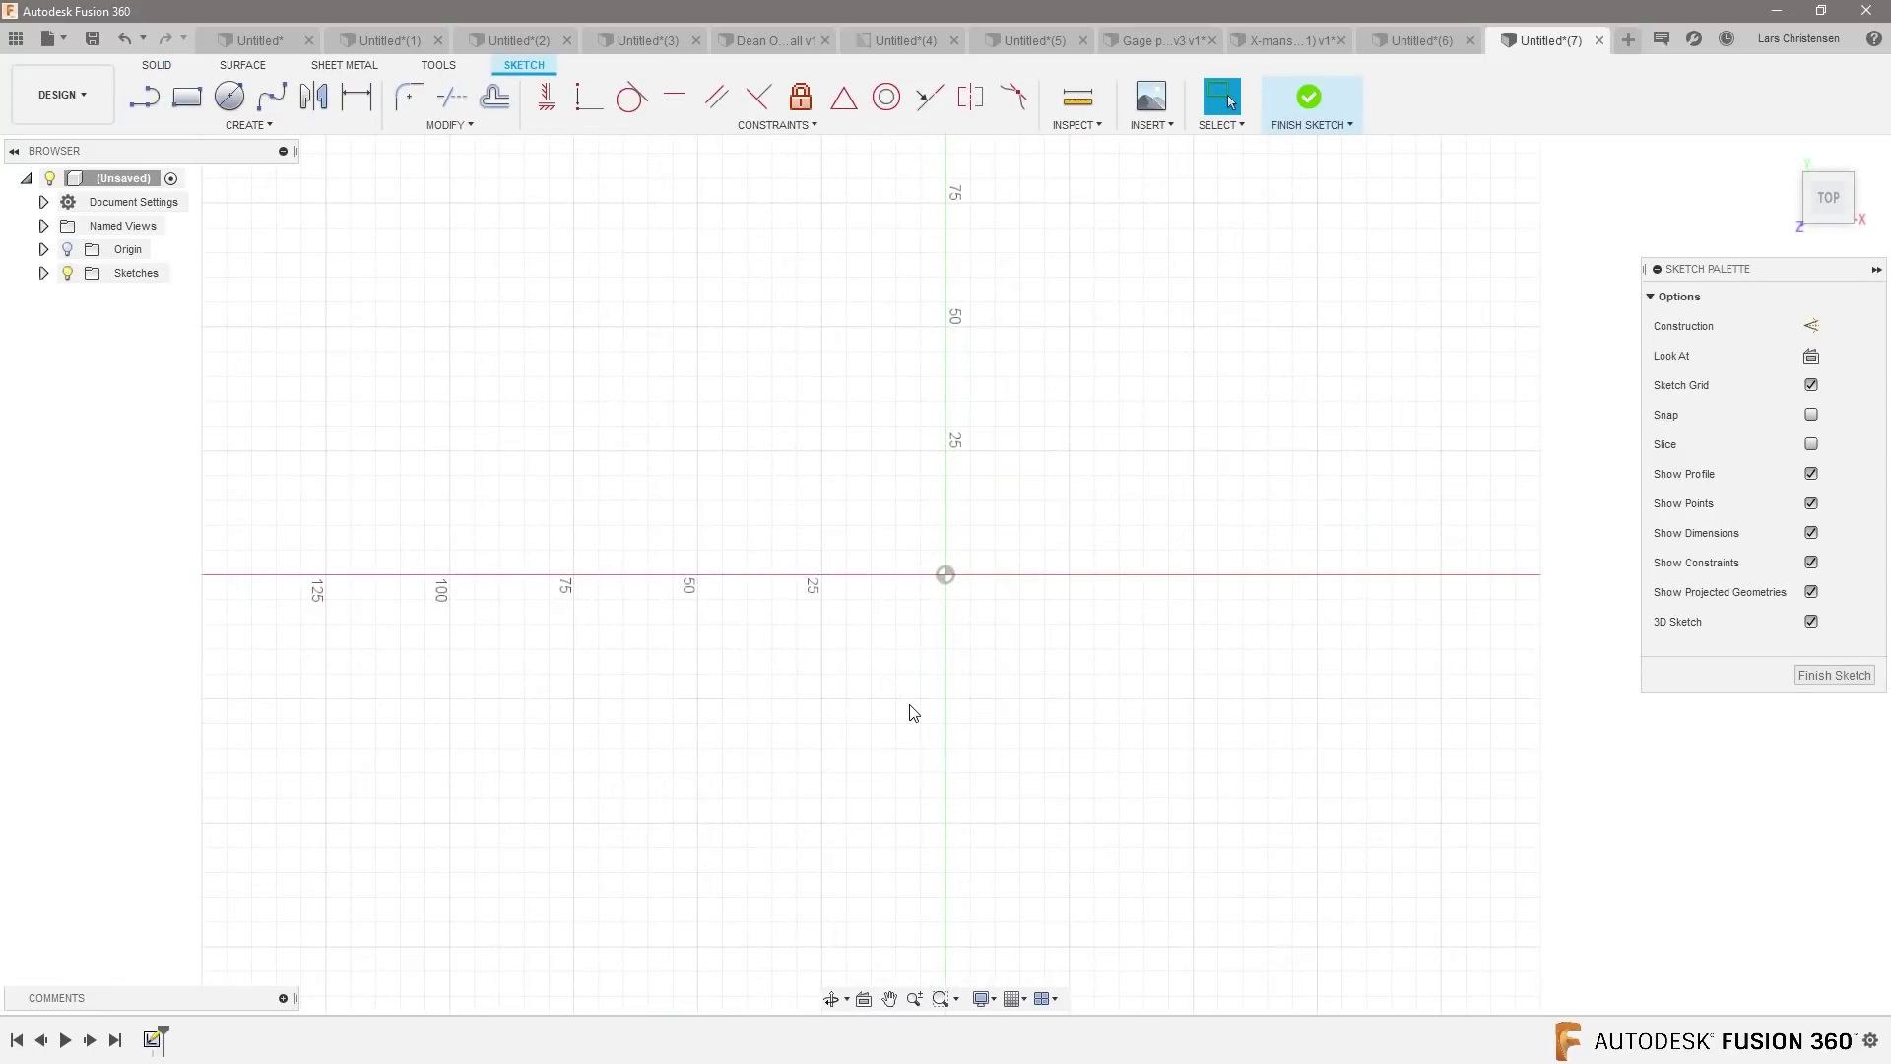
key(s)
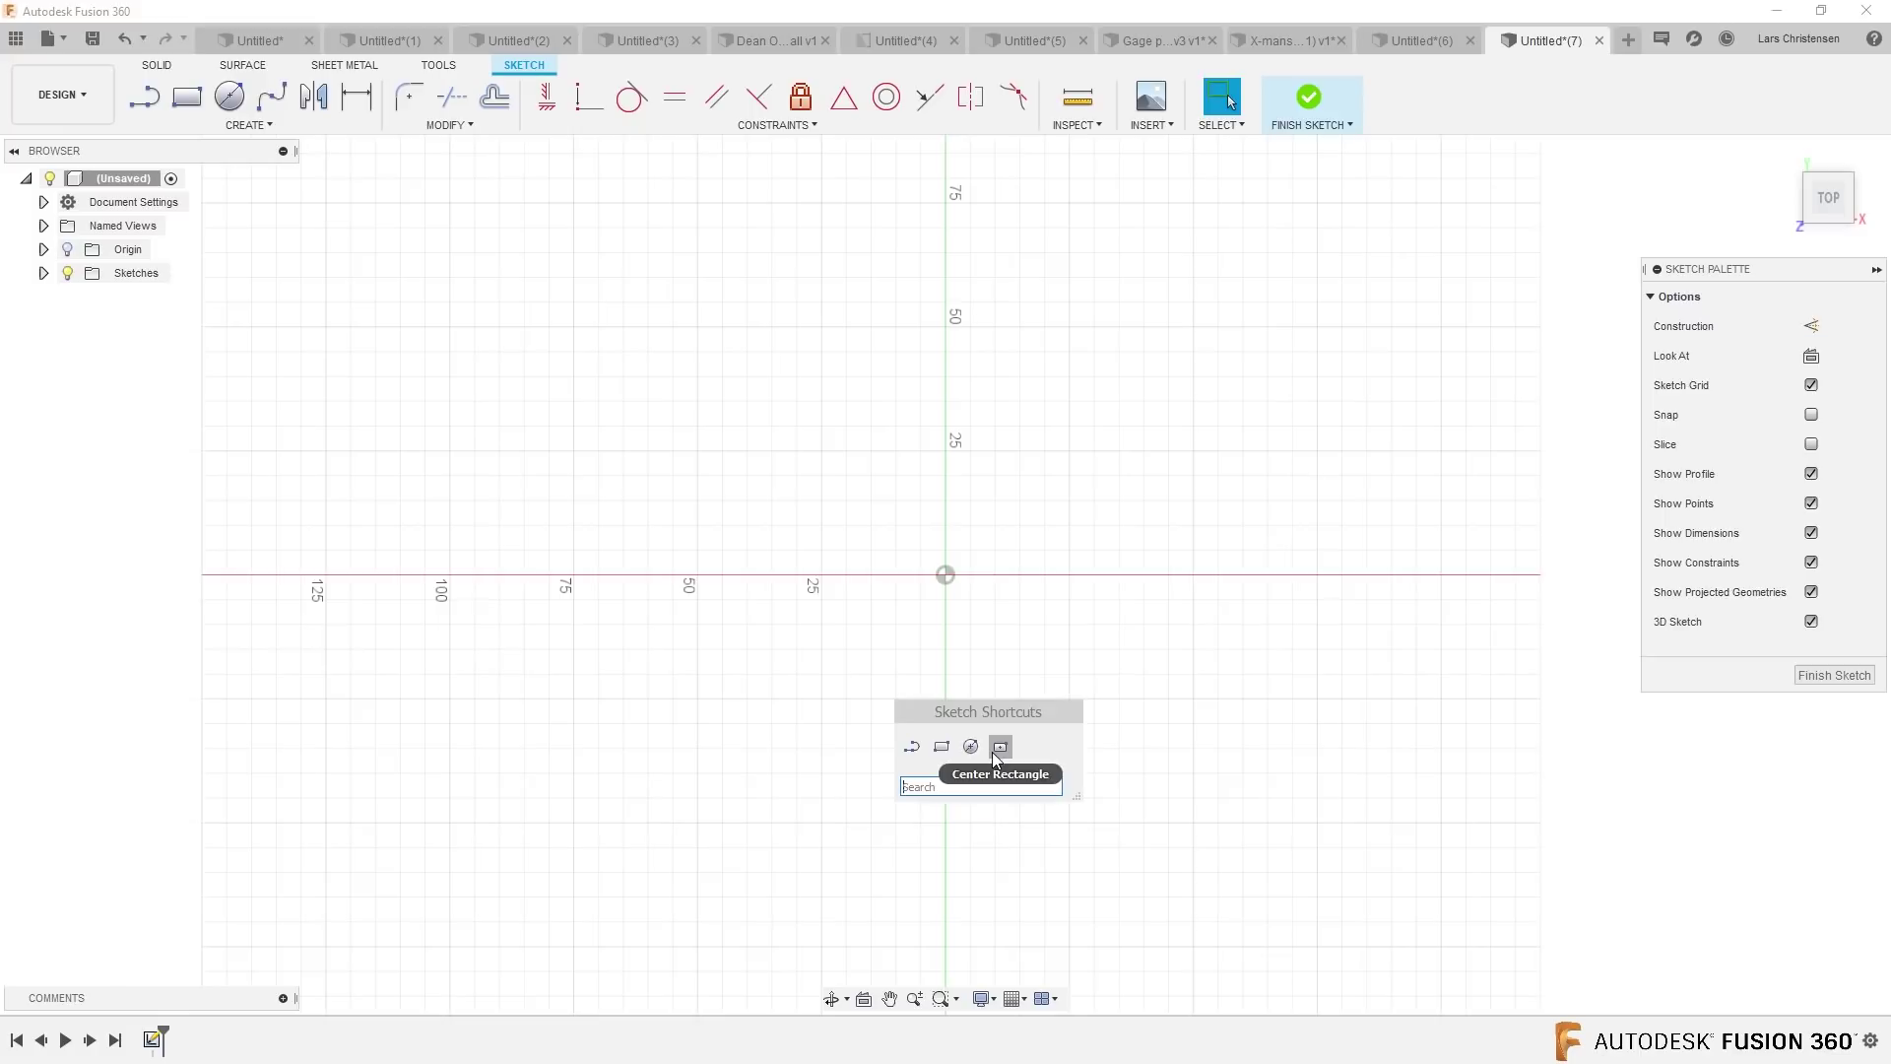
click(991, 751)
click(945, 574)
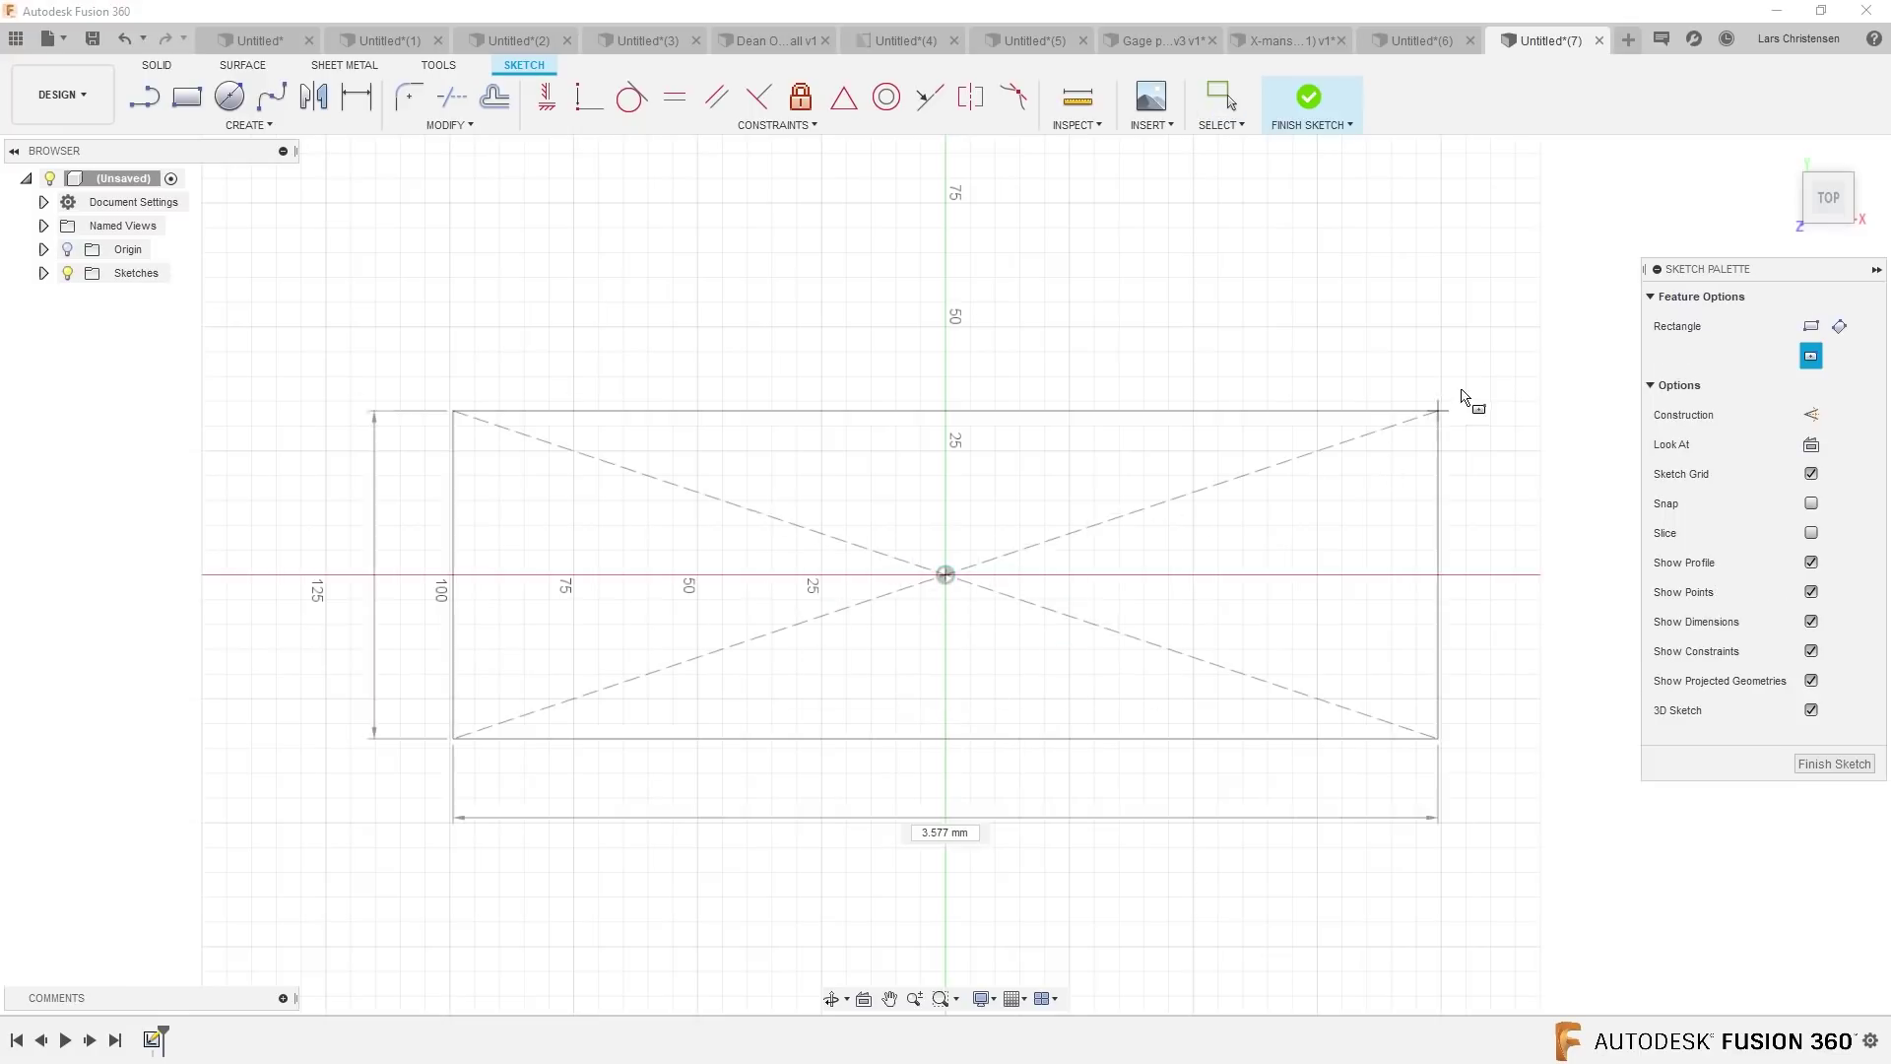
click(1510, 316)
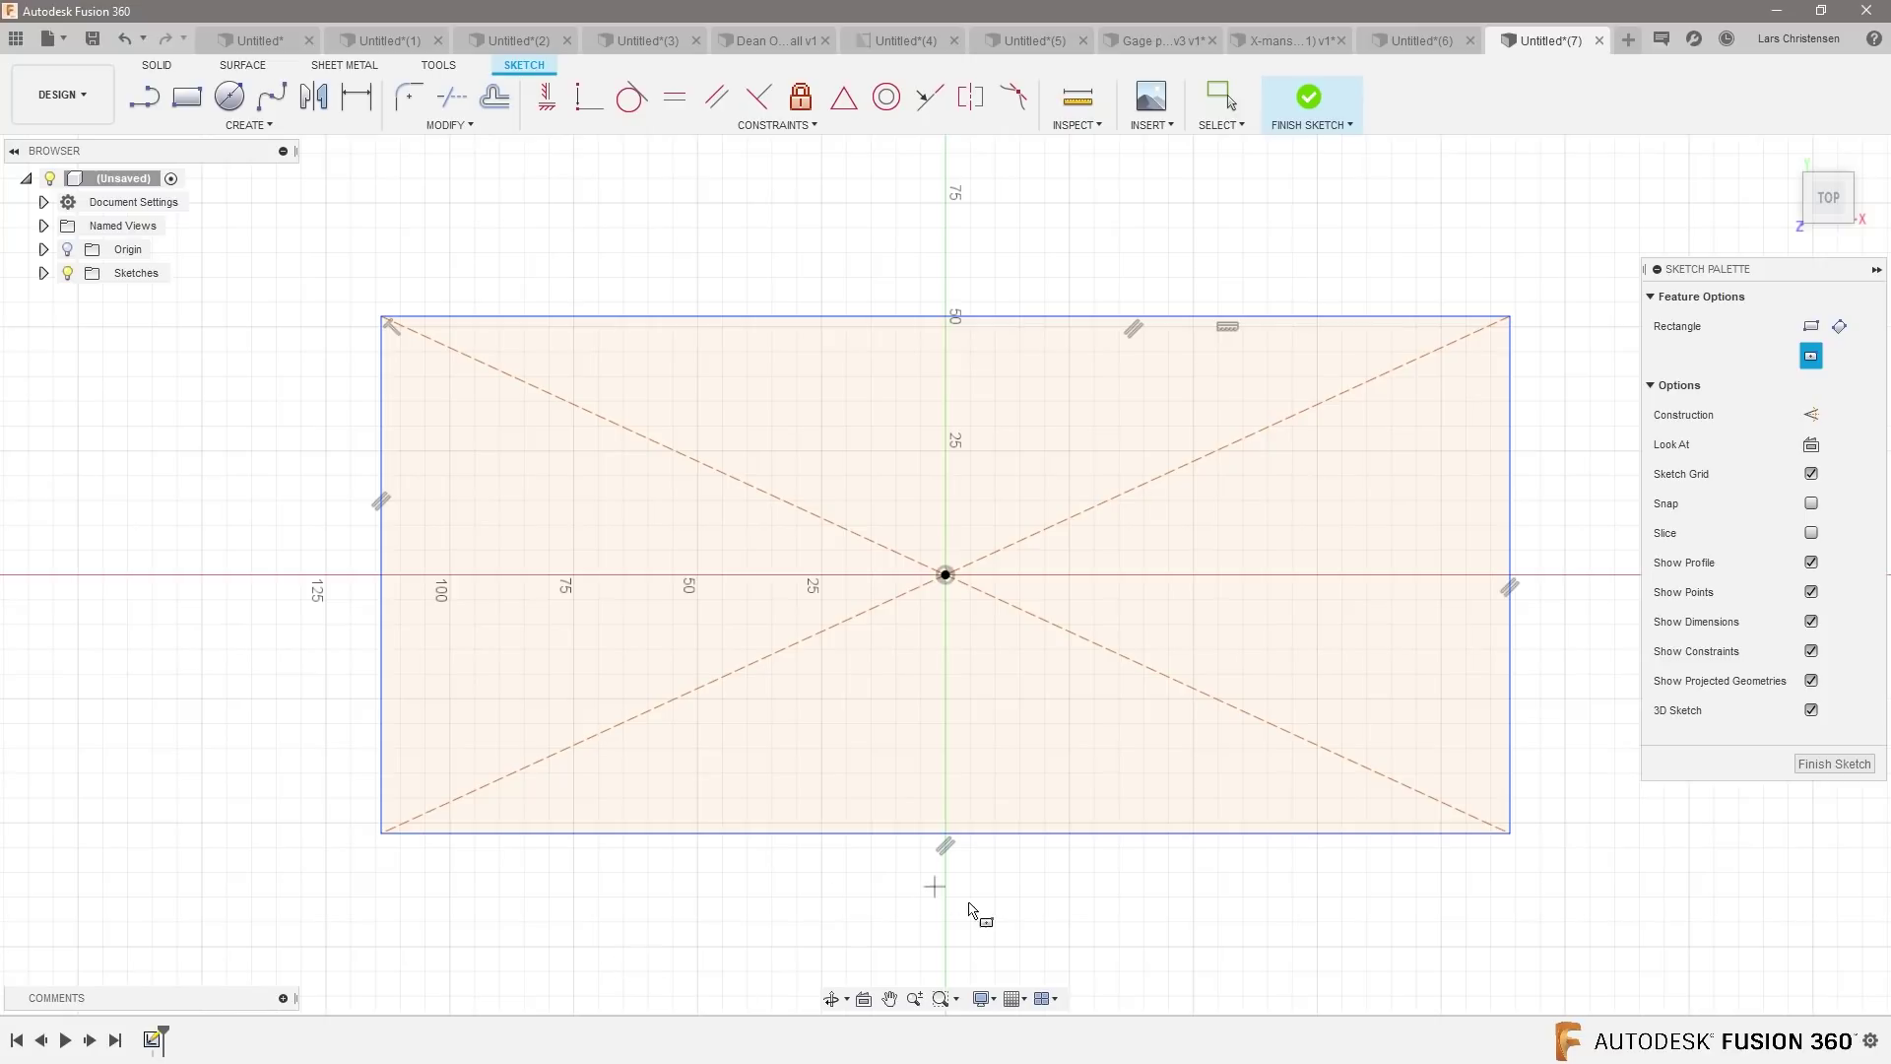
key(c)
click(945, 574)
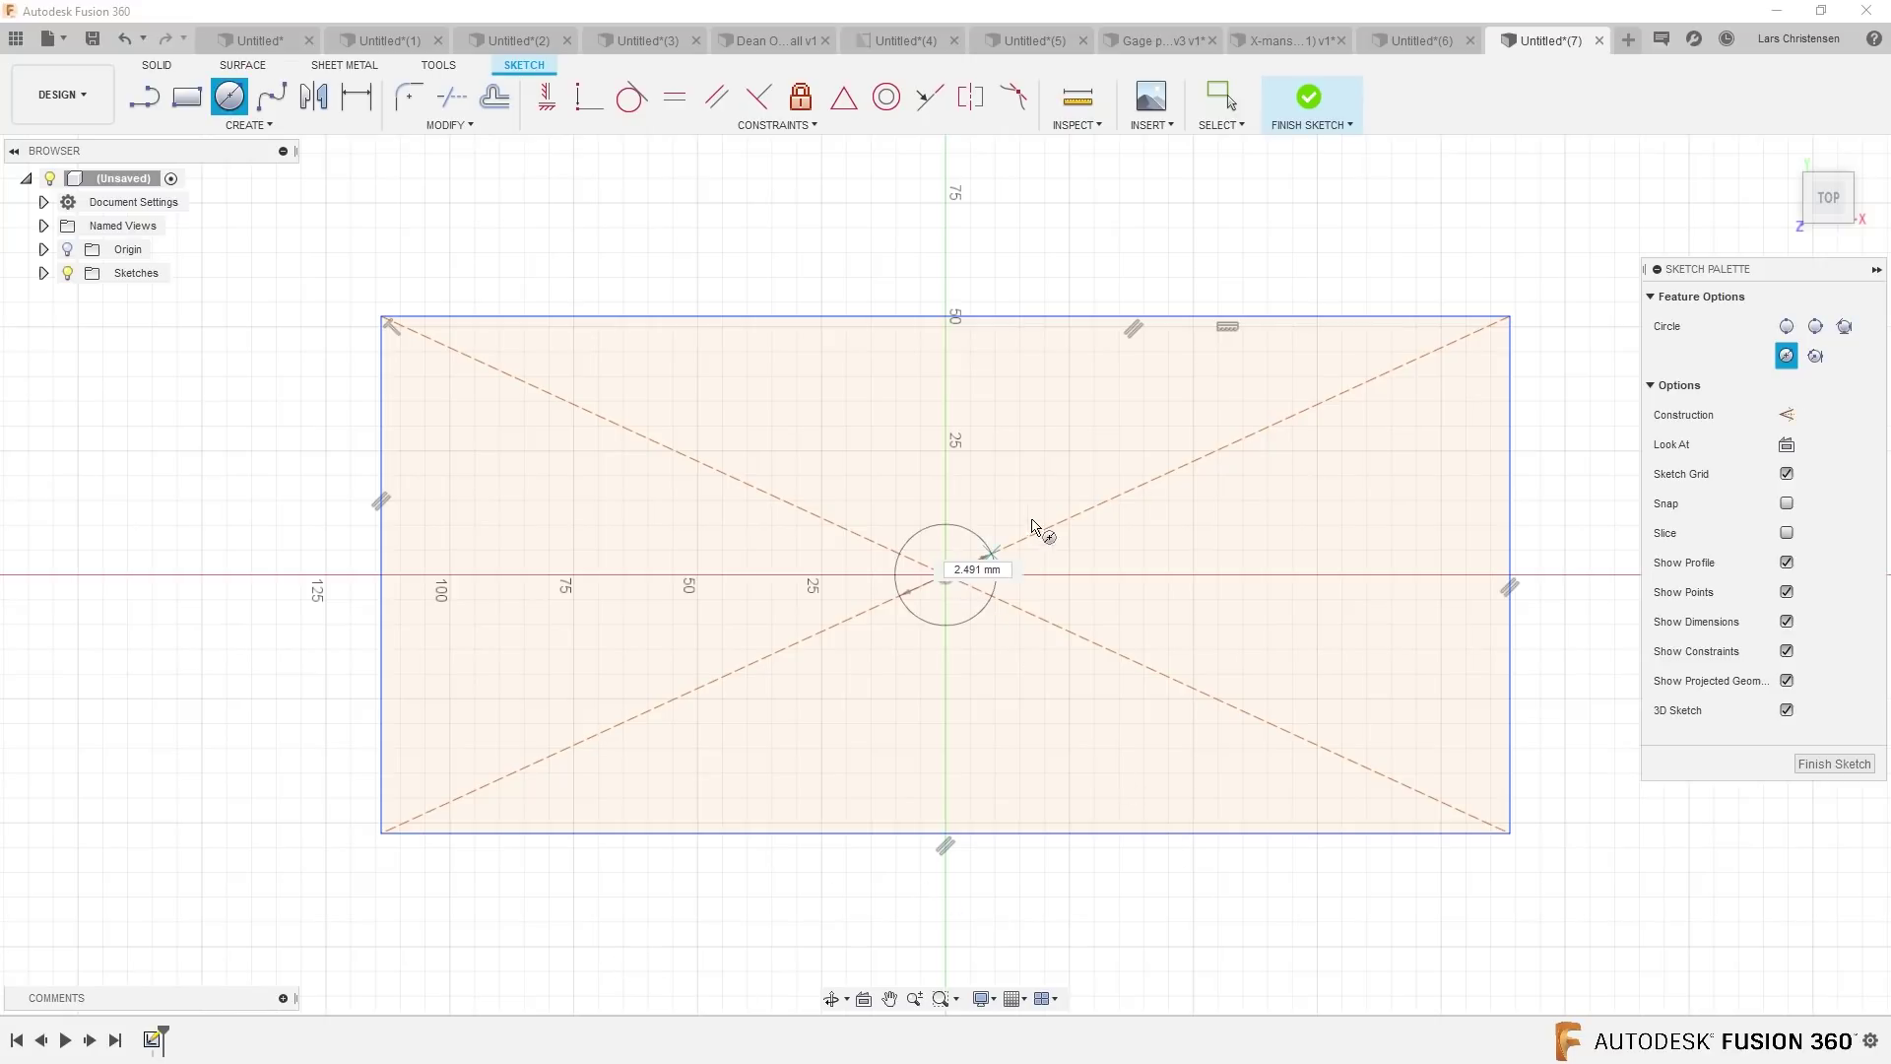
click(1126, 482)
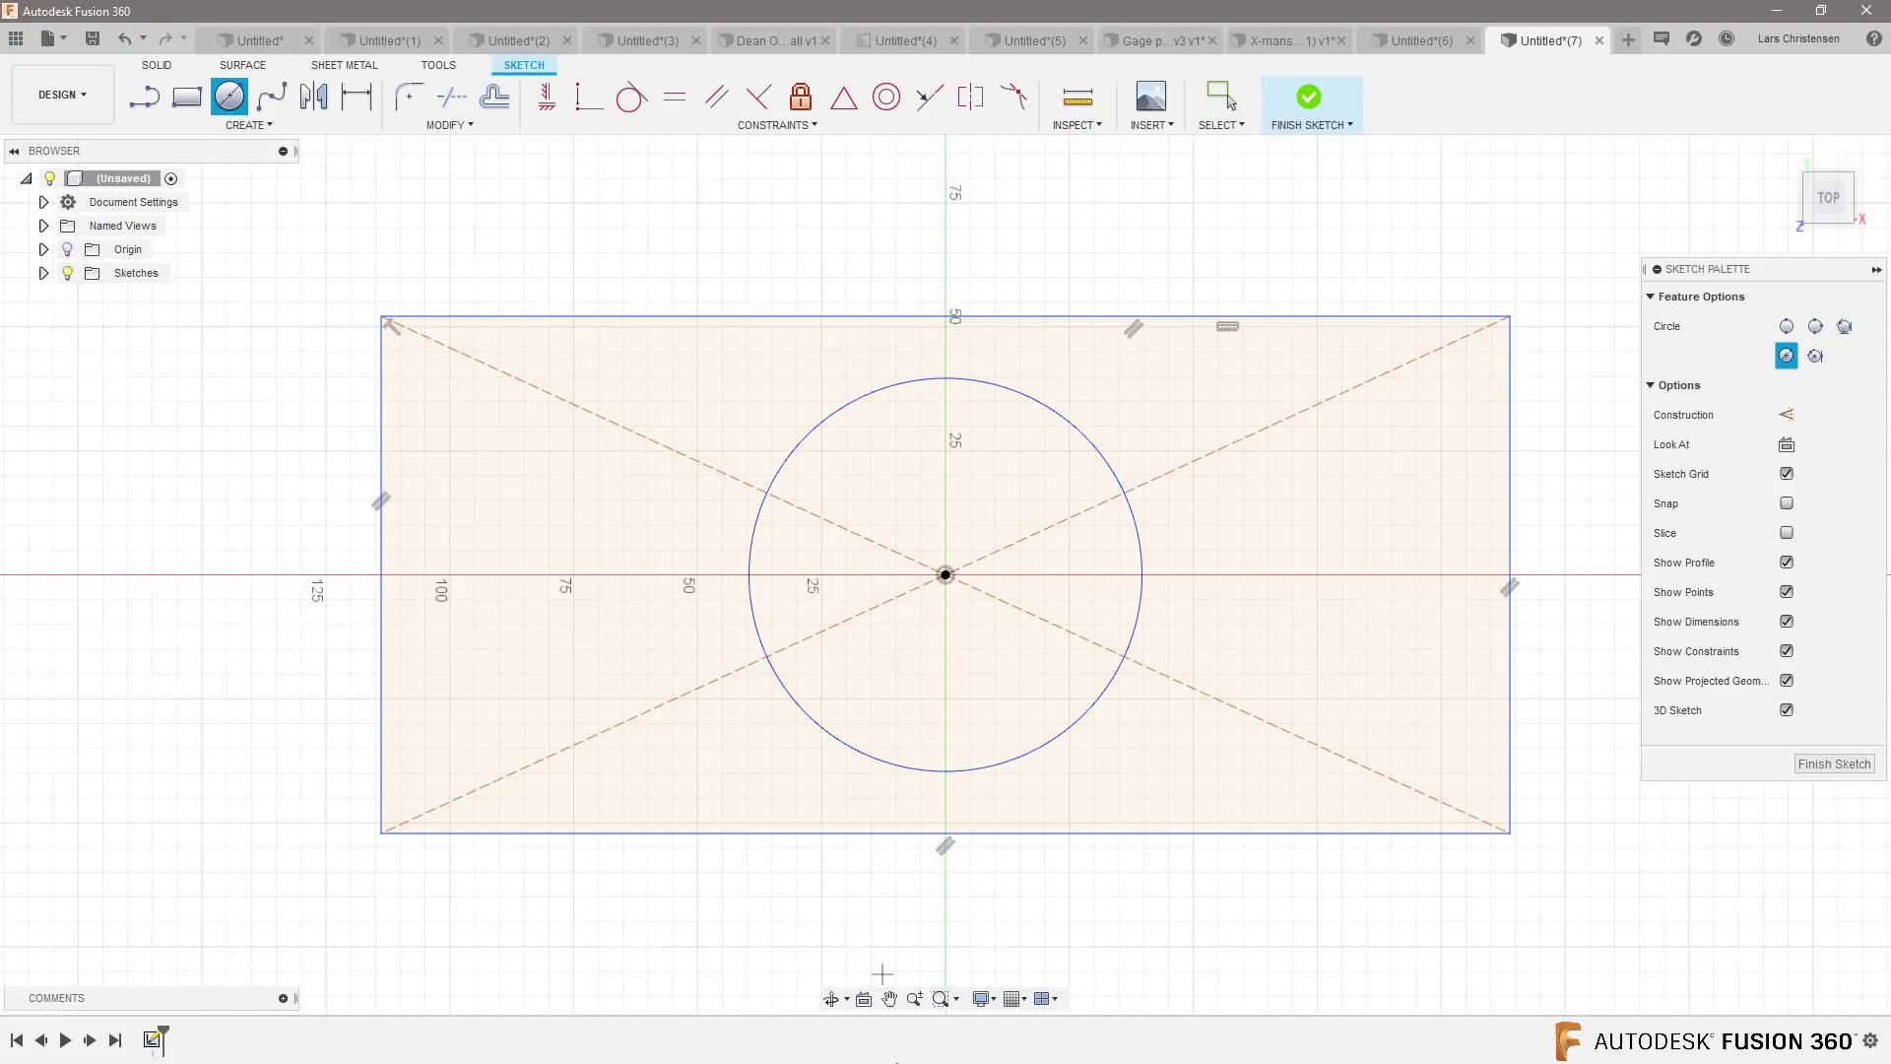
click(1834, 764)
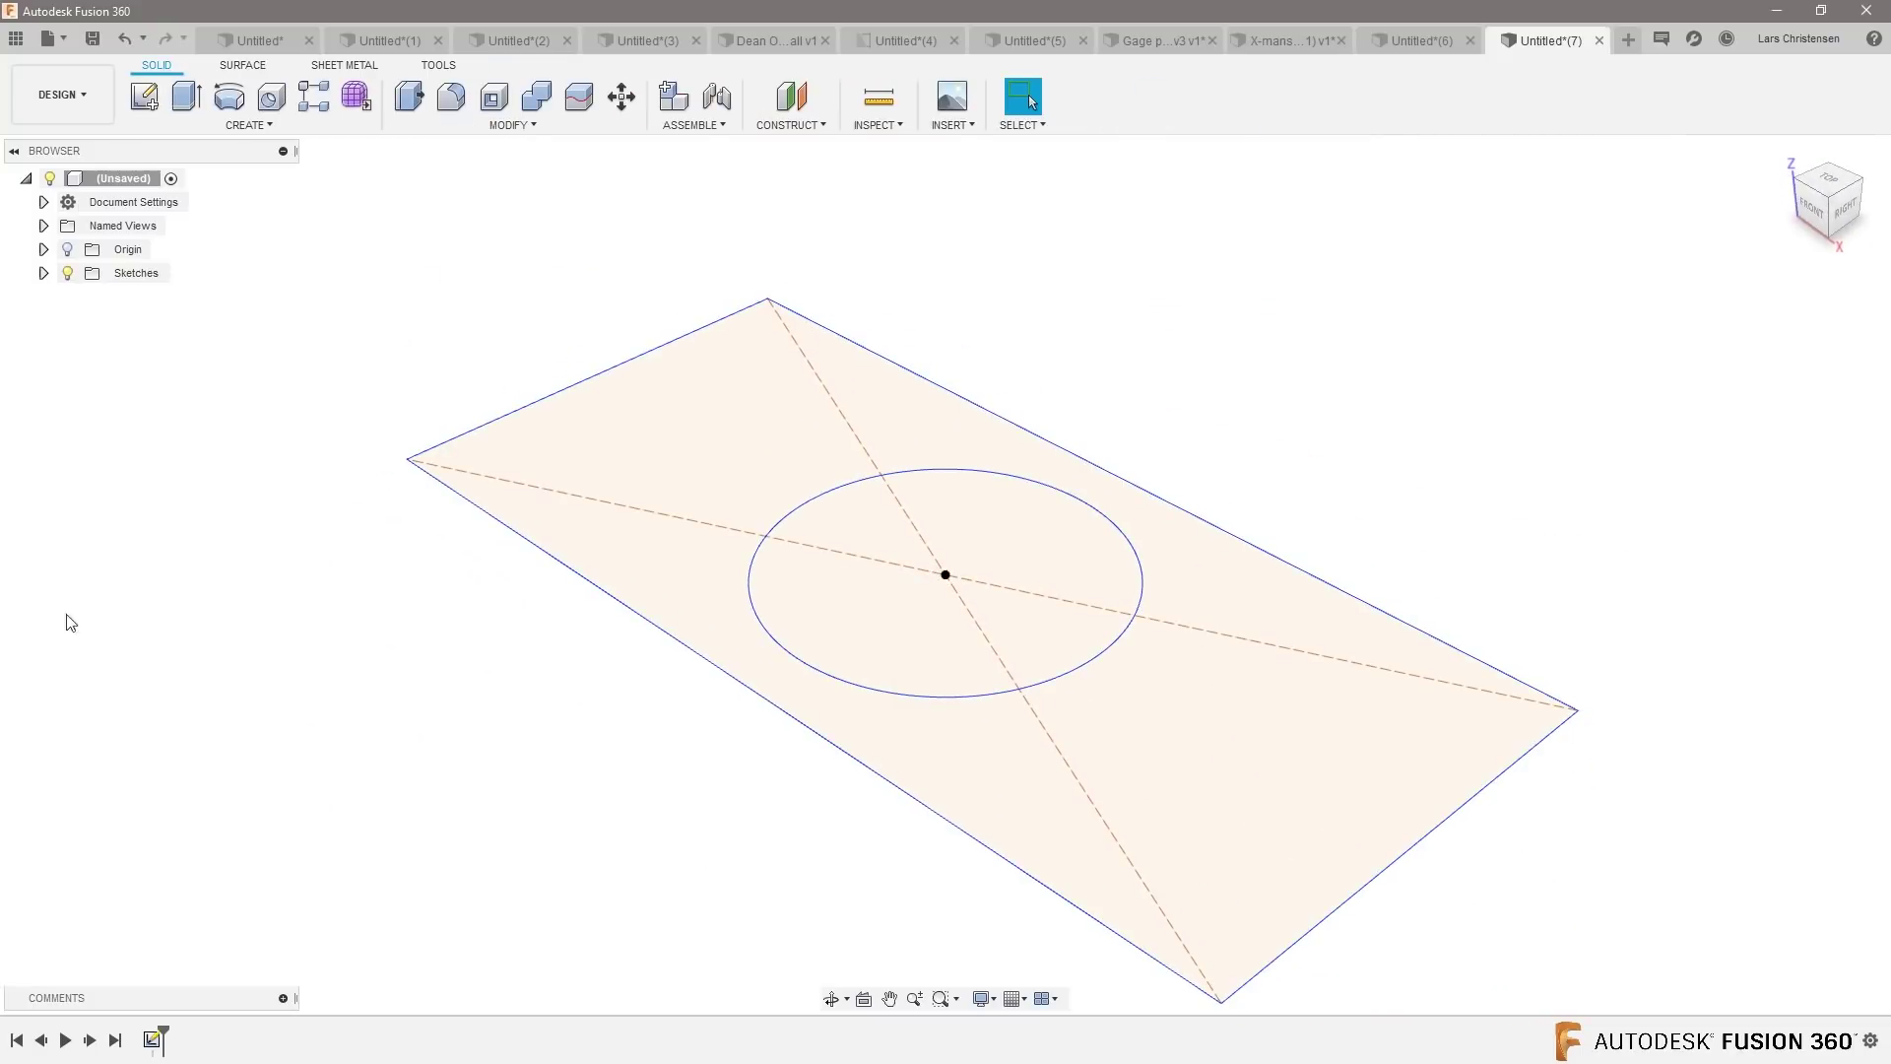
Sketch a small circle on the vertical origin plane and view both sketches.
click(144, 96)
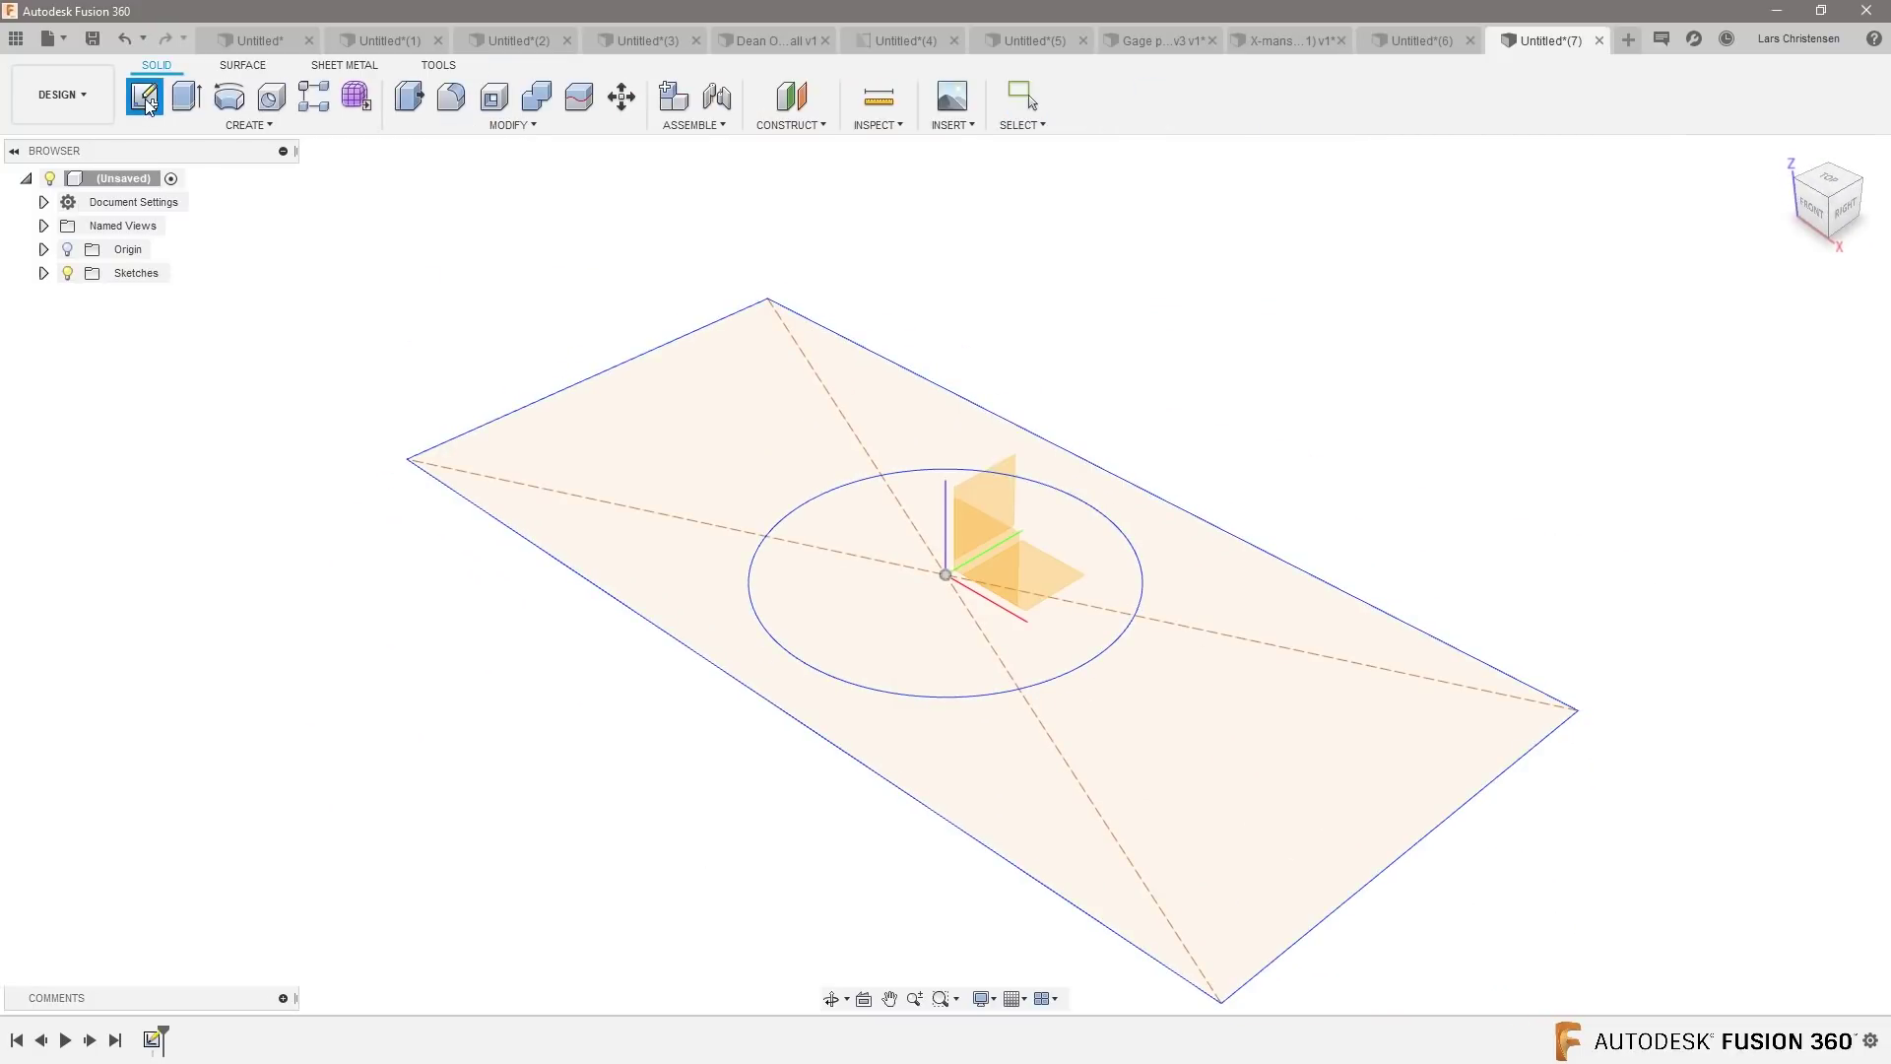
click(984, 493)
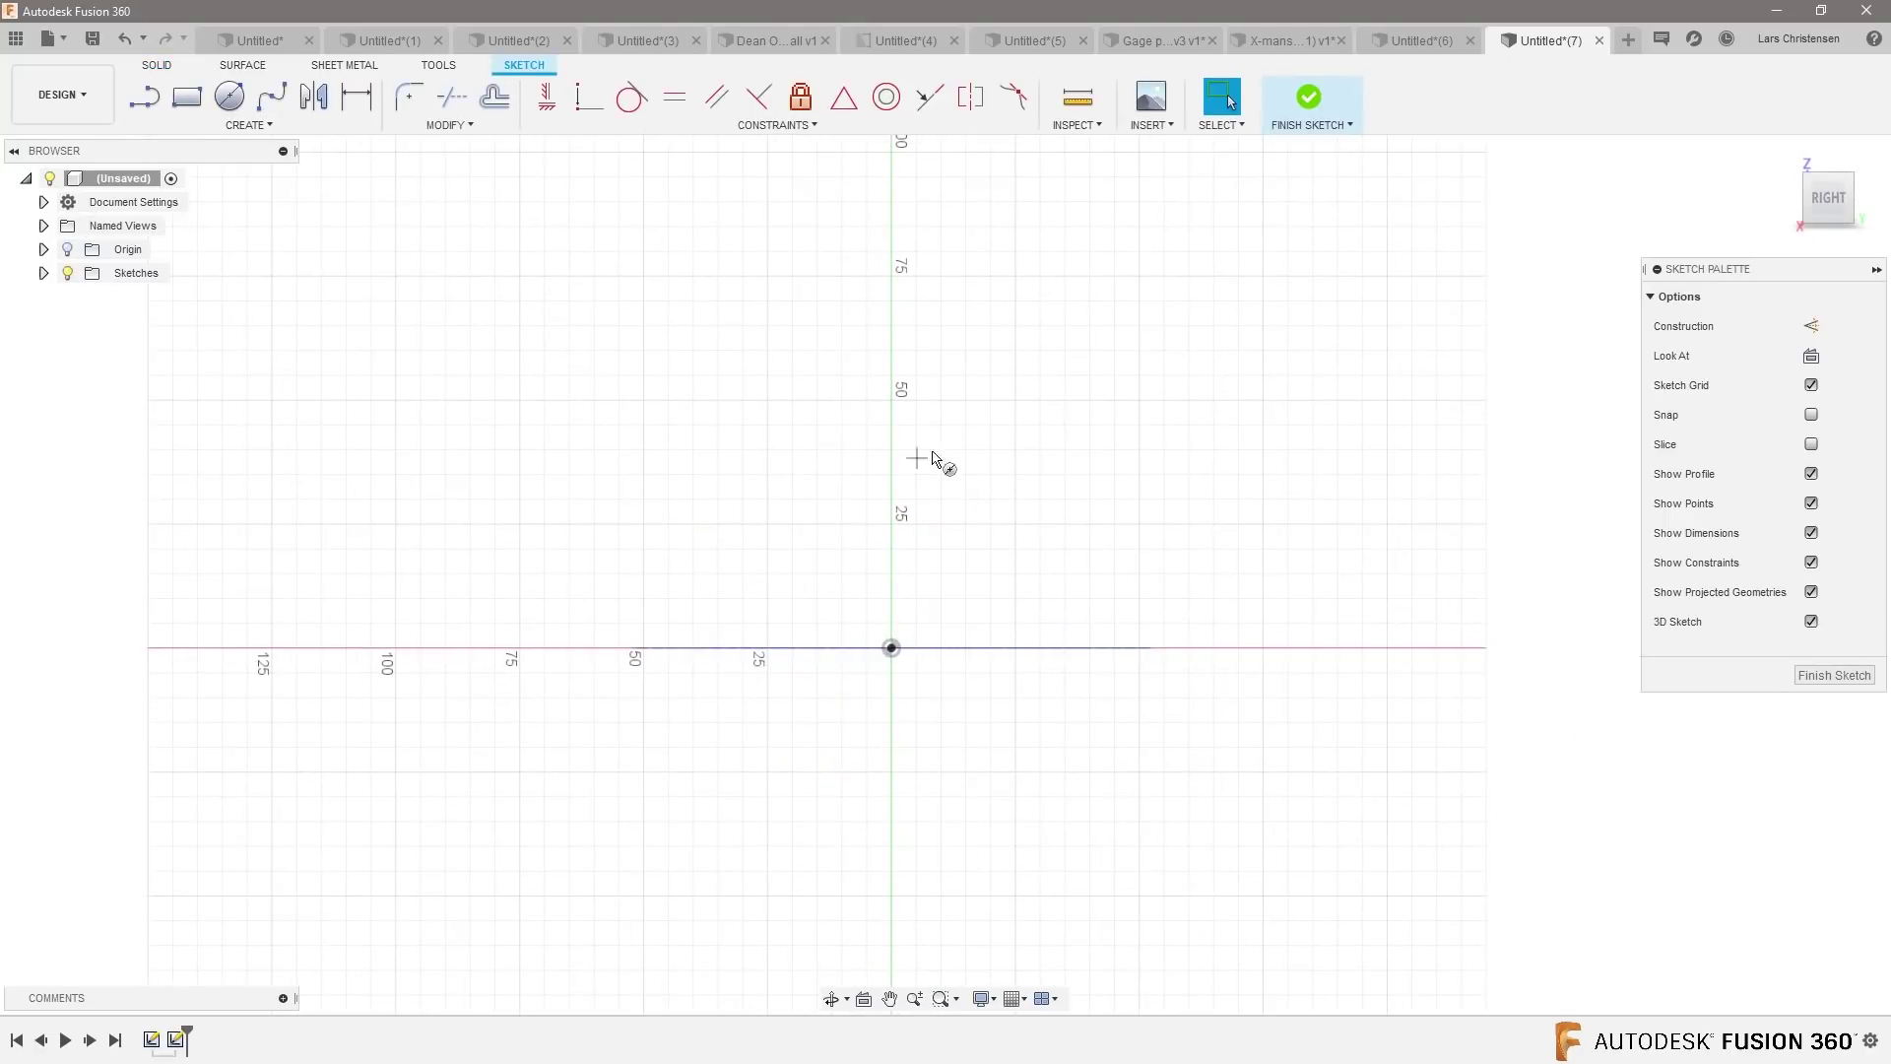
key(c)
click(903, 420)
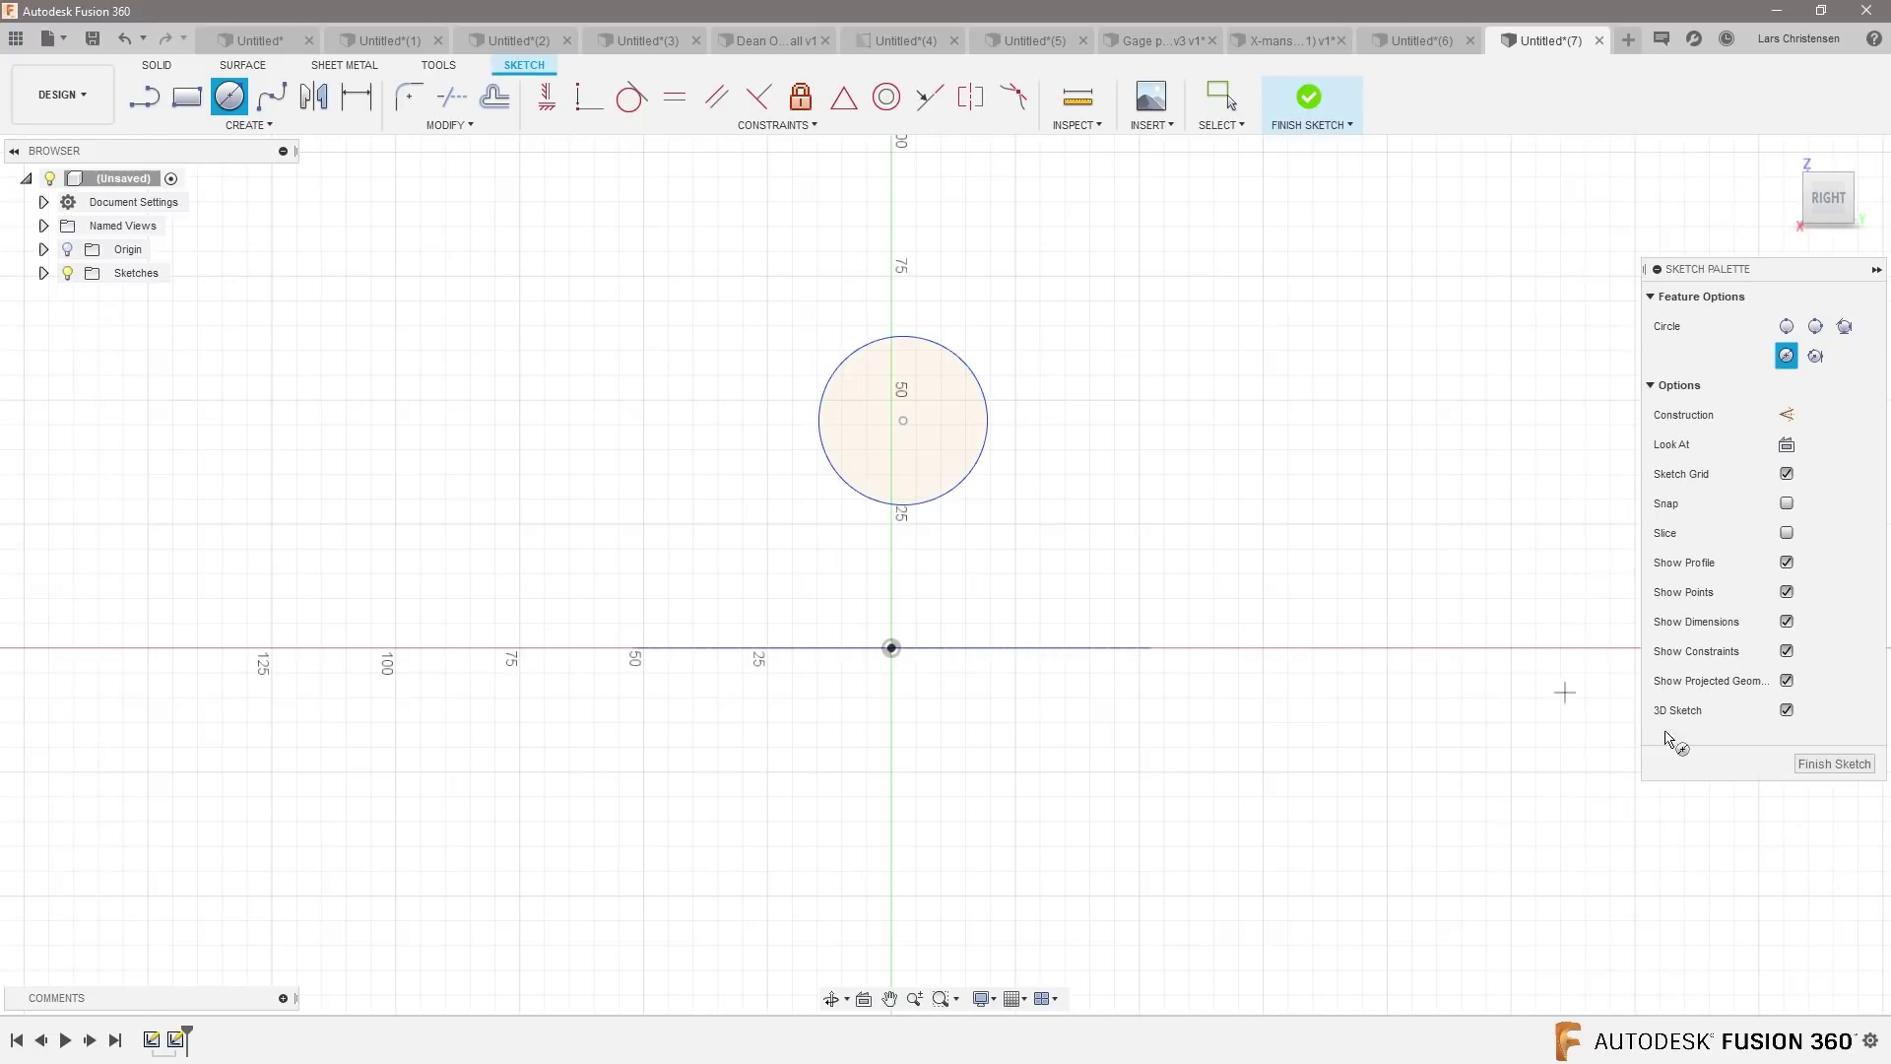
click(1817, 766)
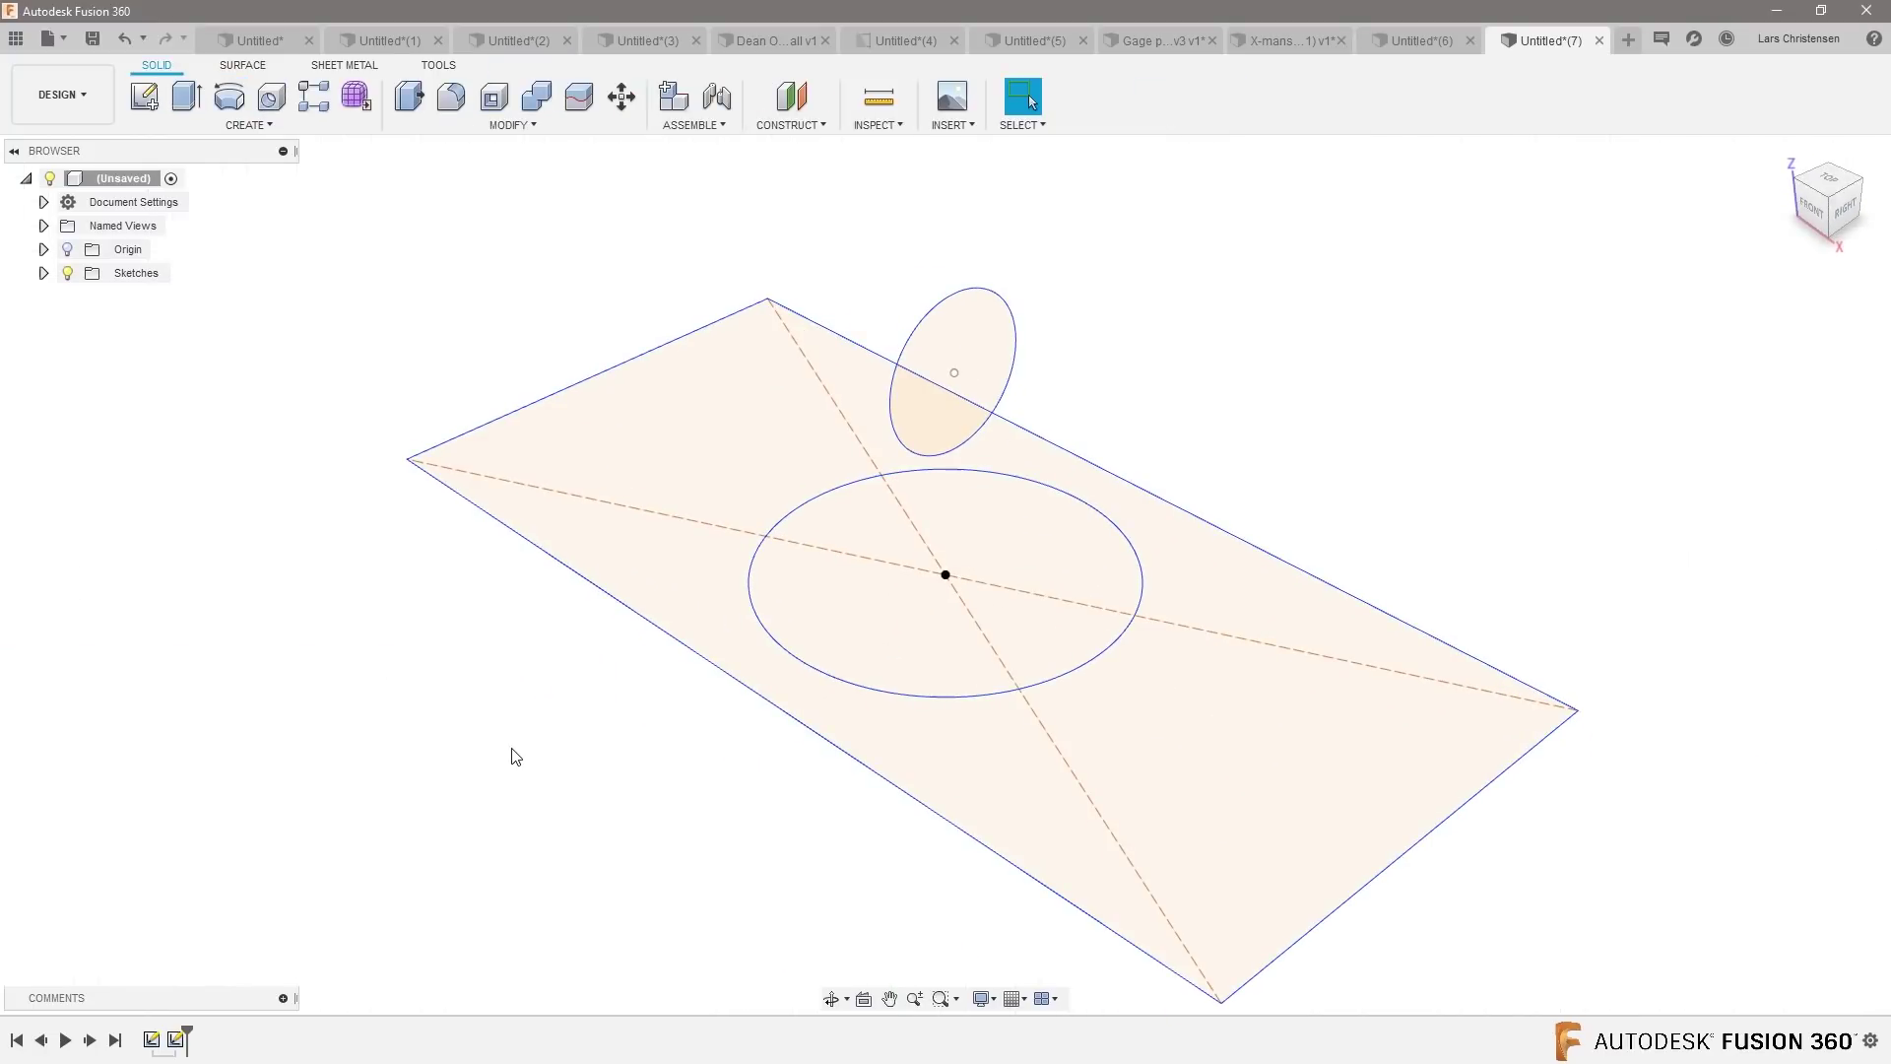
shift+middle_drag(511, 755, 491, 766)
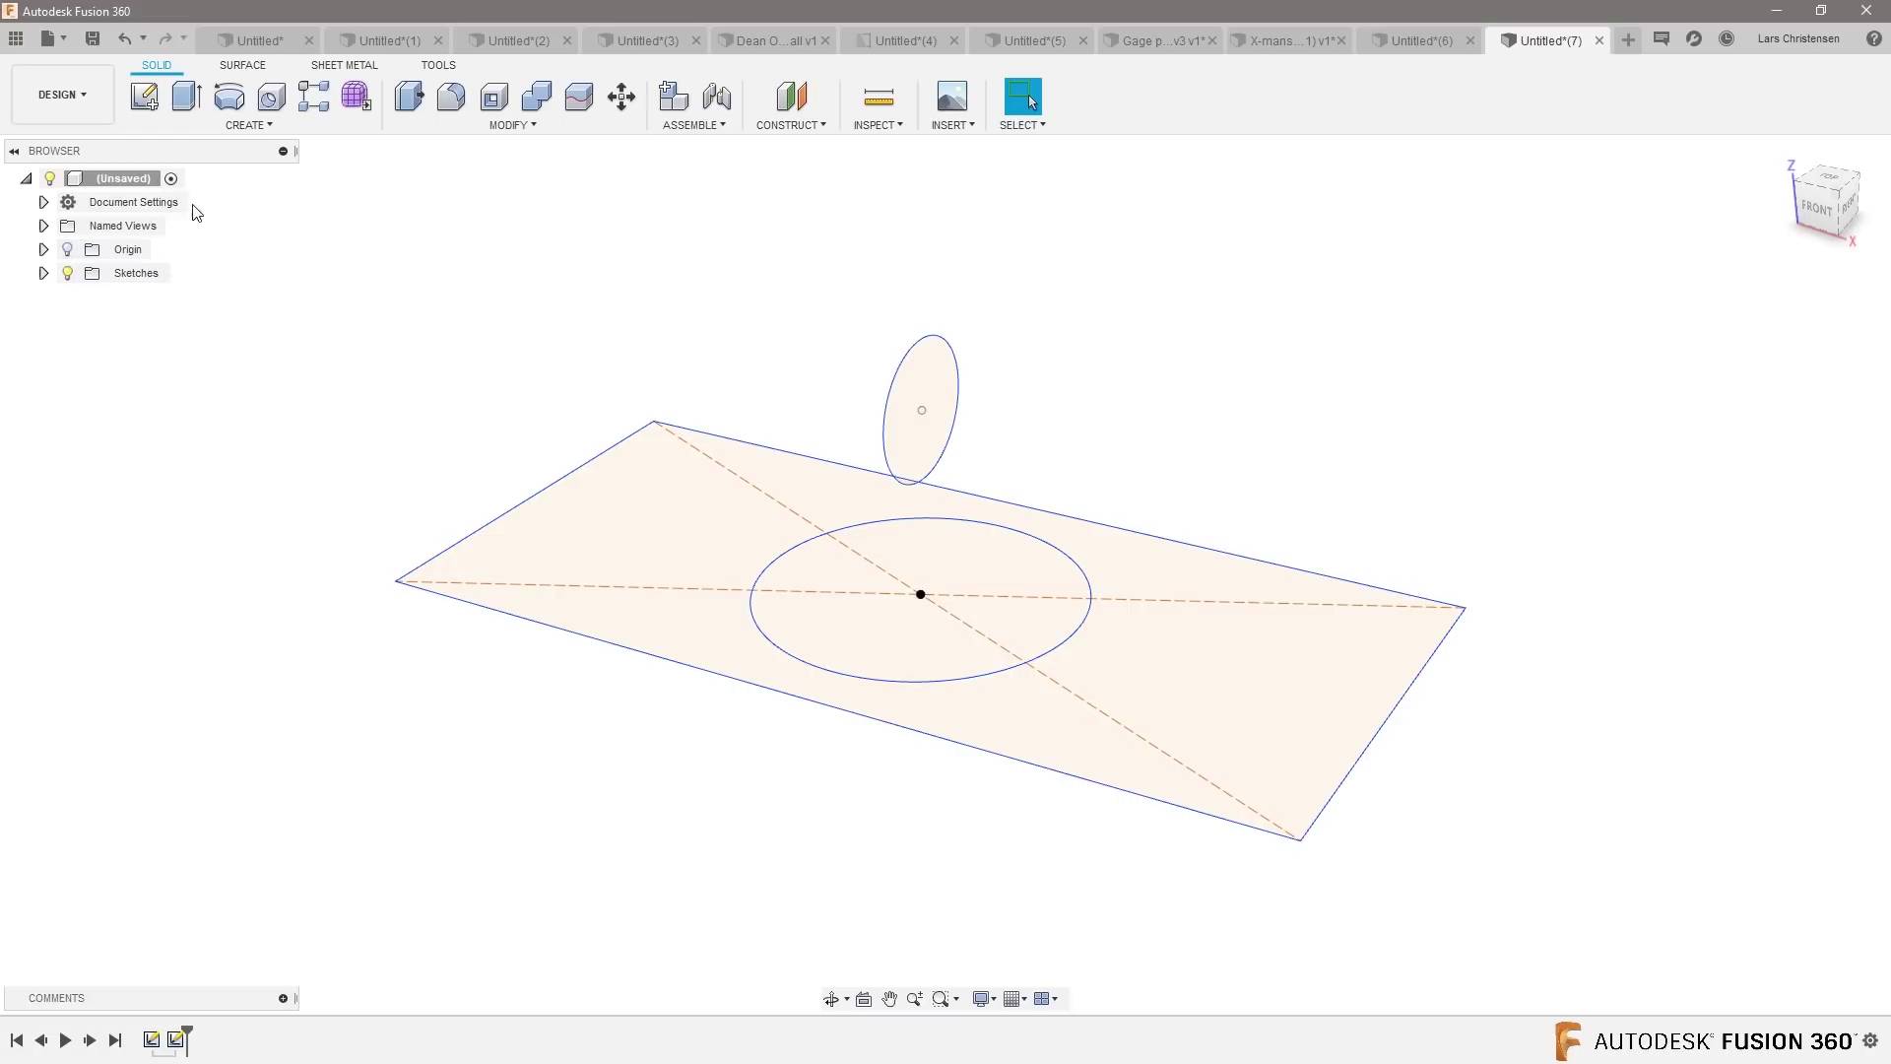
In a new root component, extrude the rectangle and circle profiles 80 mm downward.
right_click(134, 180)
click(167, 192)
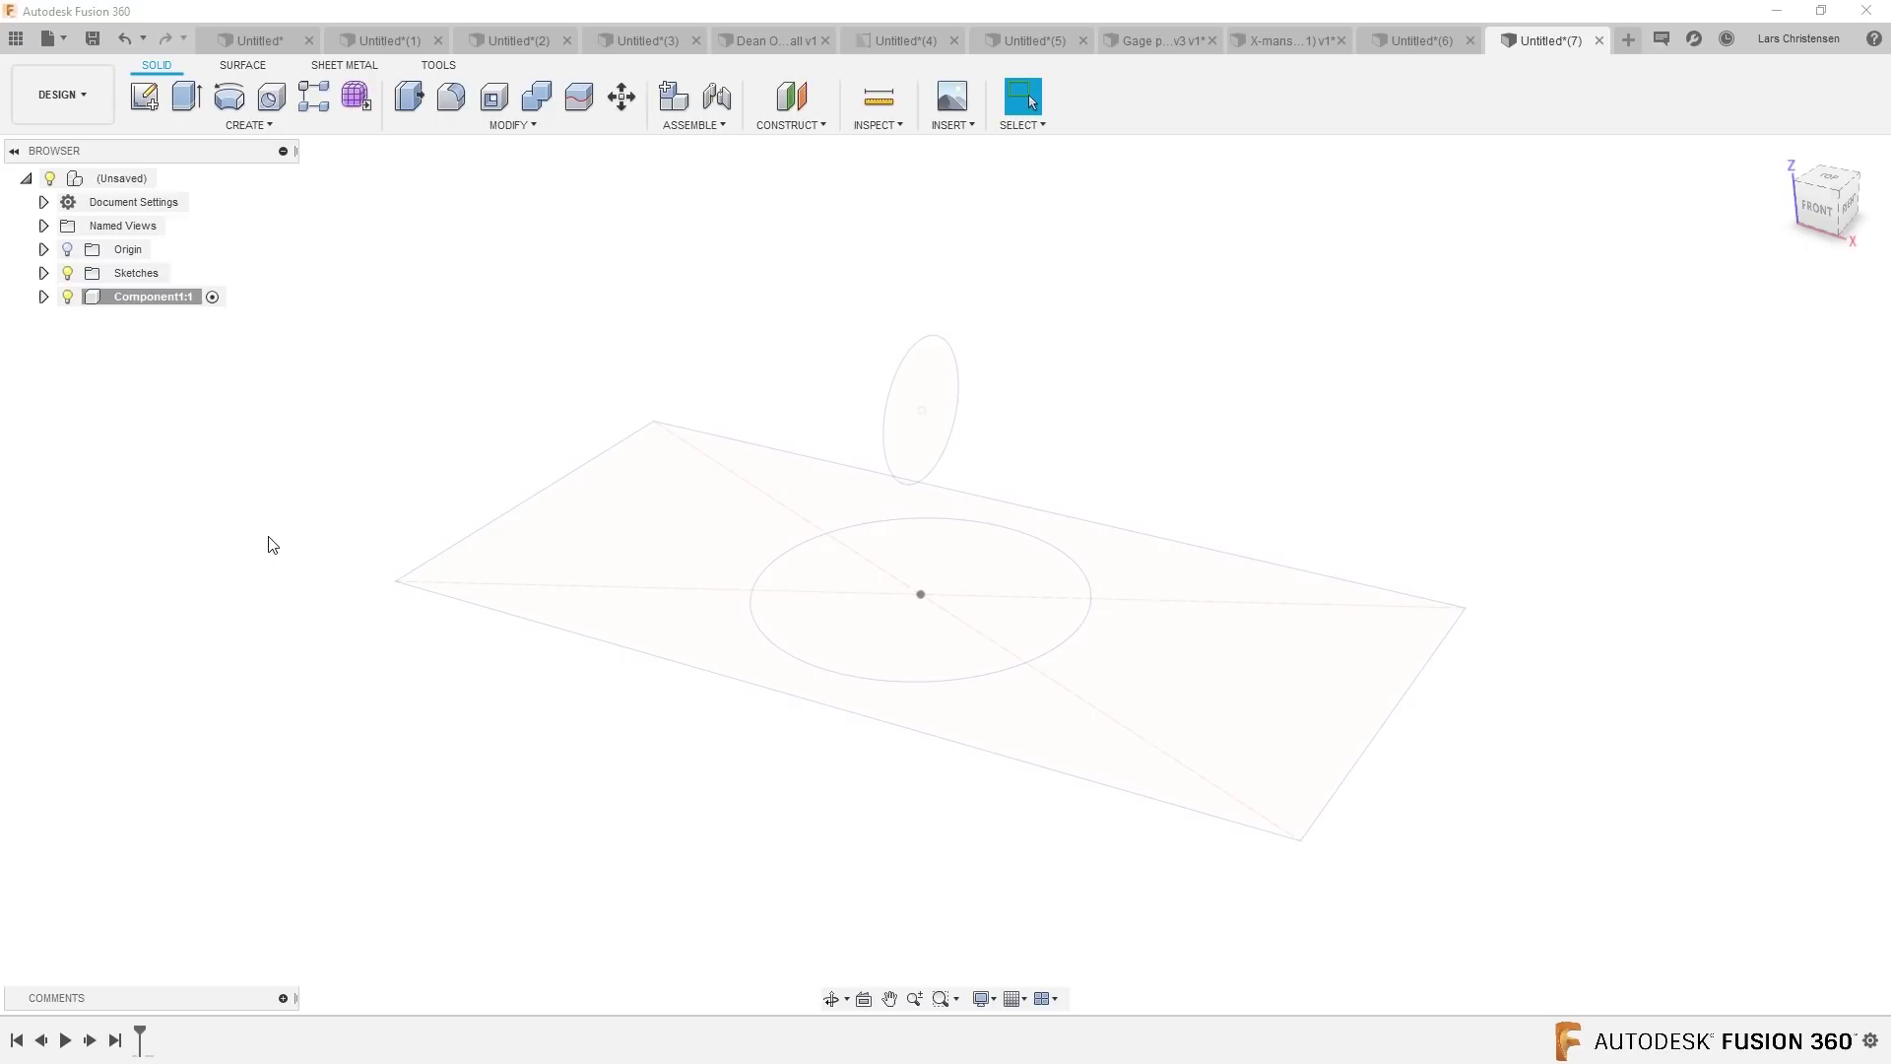
key(q)
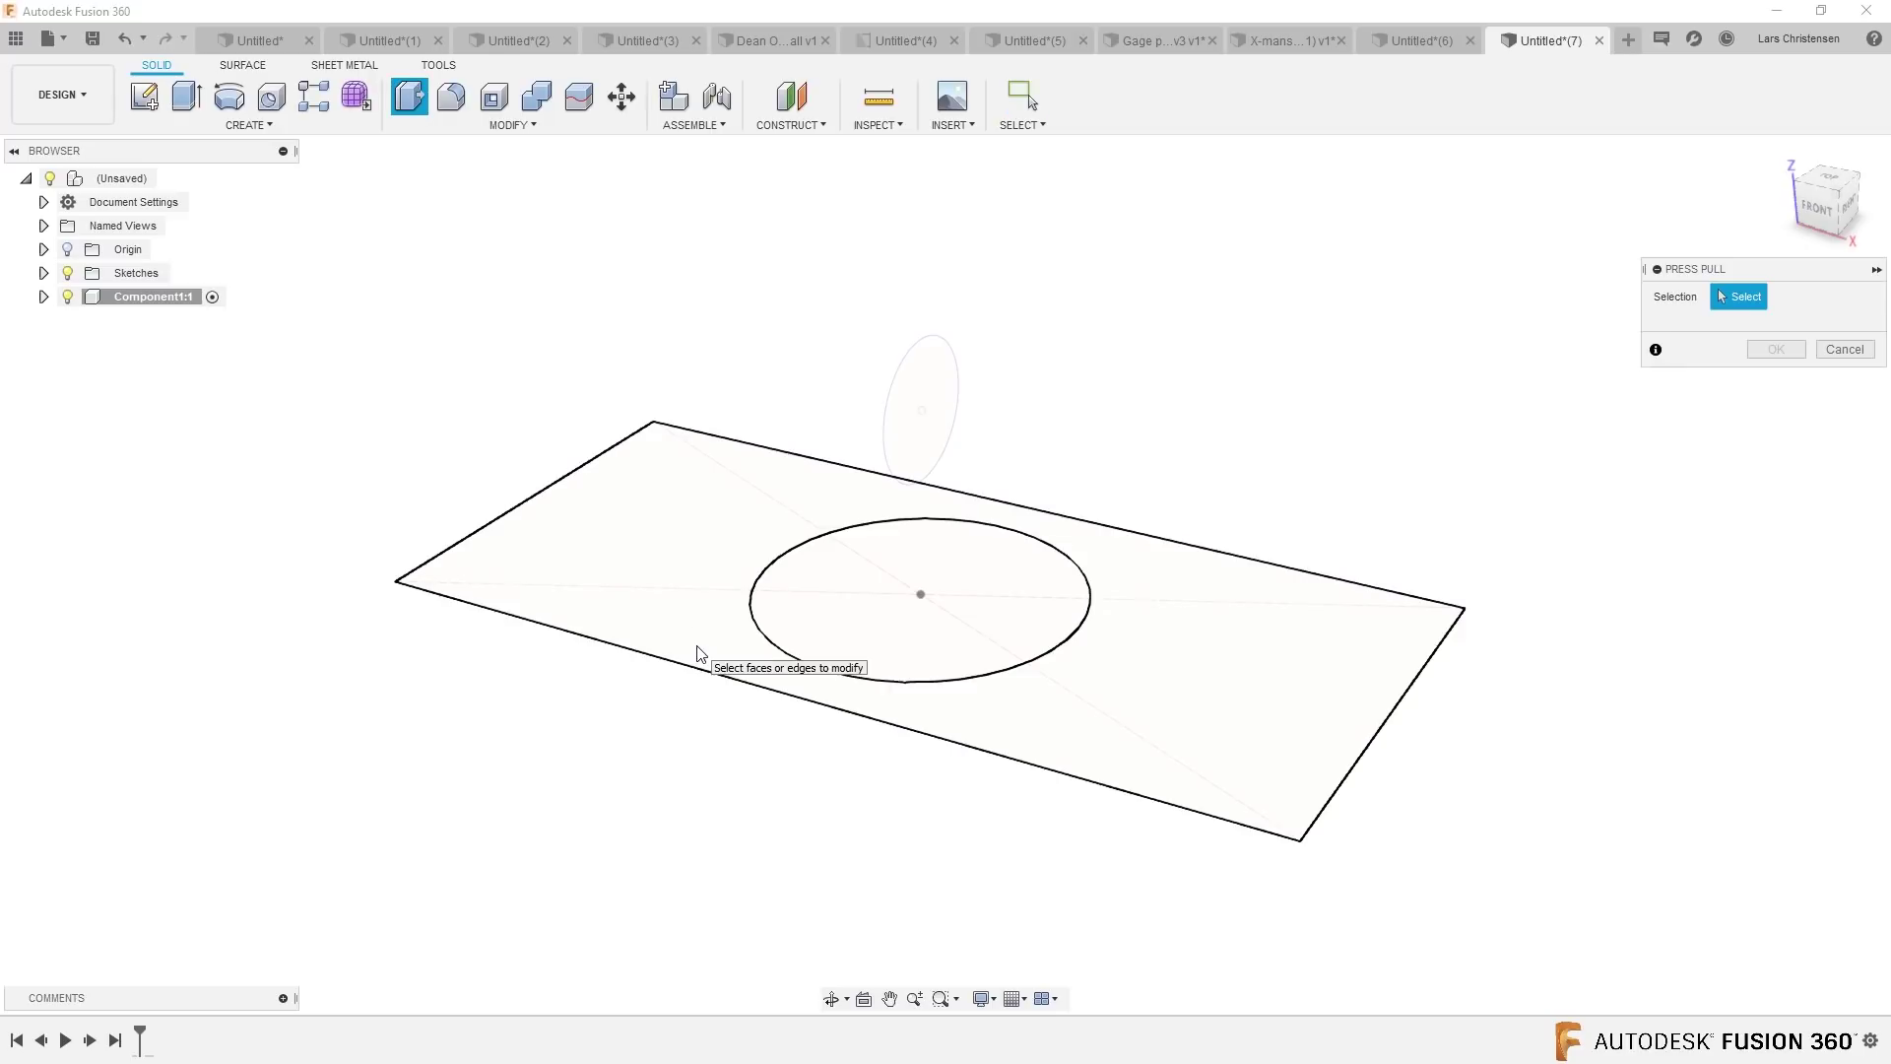
click(699, 653)
click(831, 648)
drag(912, 608, 927, 891)
click(1776, 536)
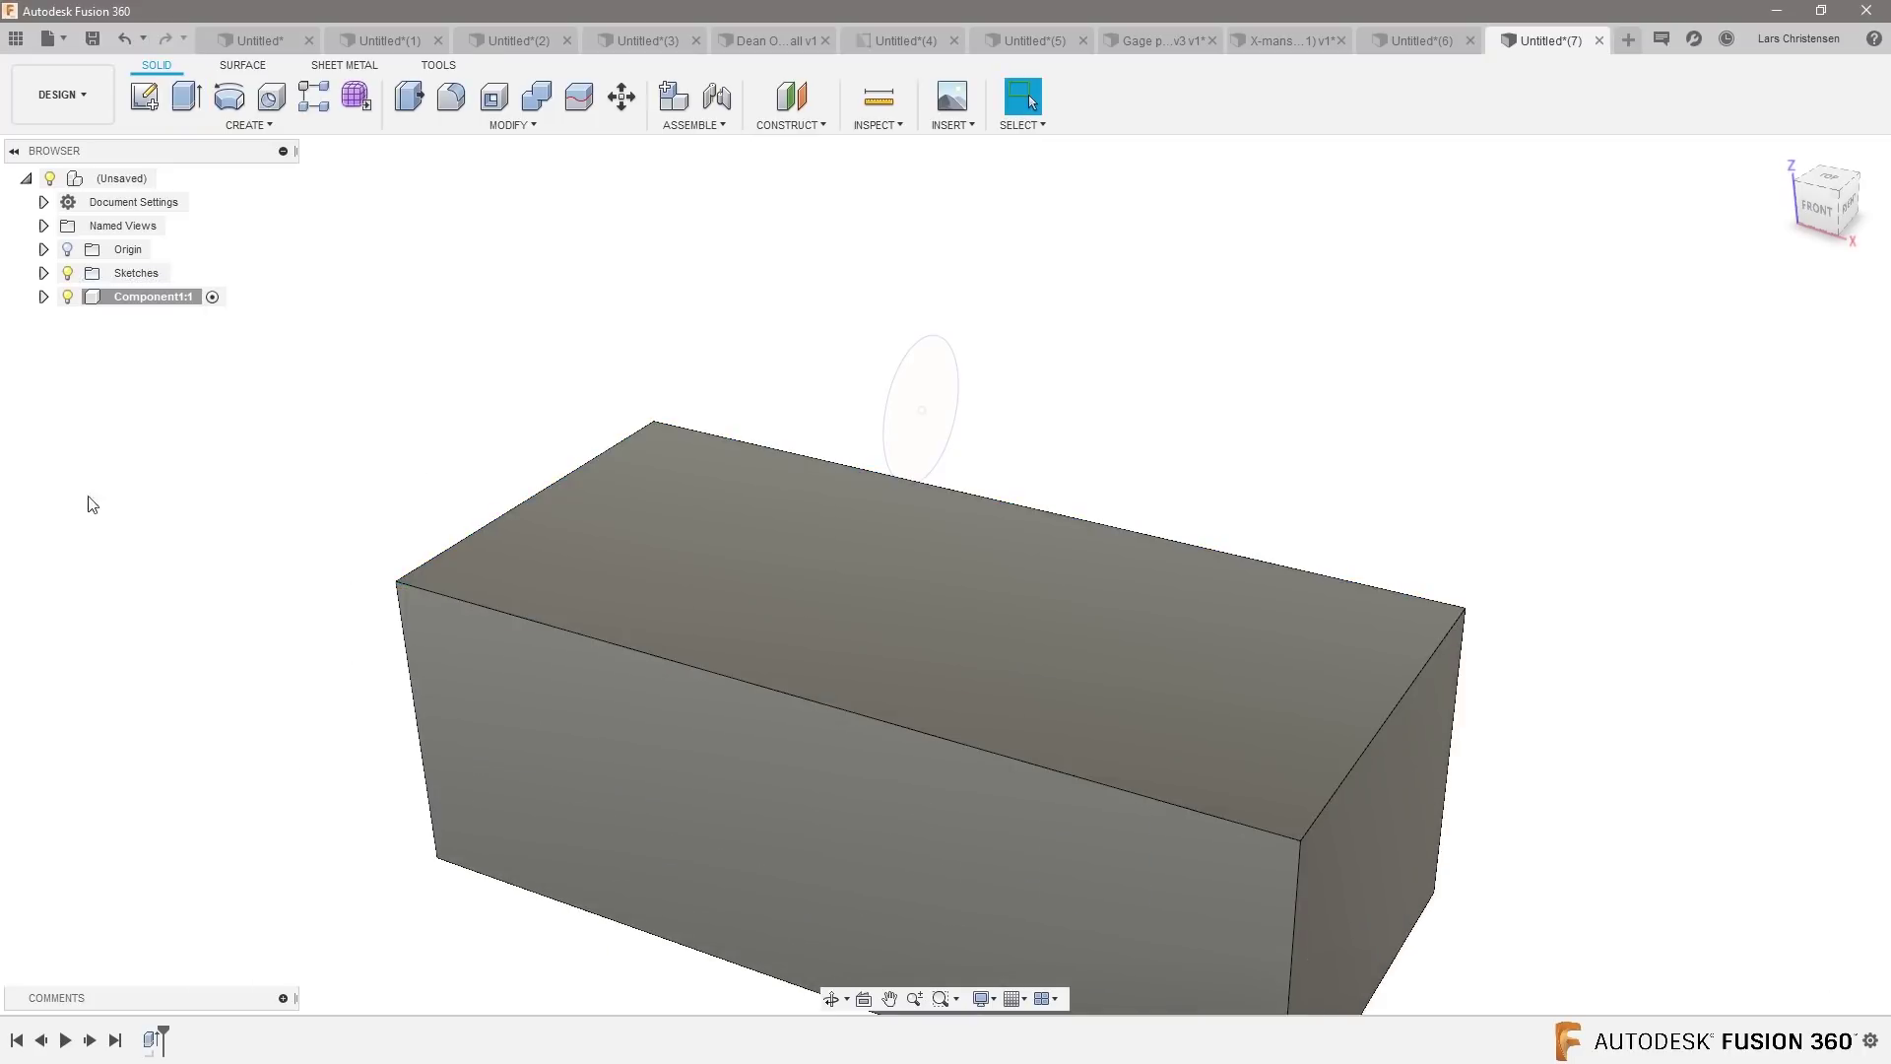
In a second new component, extrude Sketch1's circle 80 mm upward into a cylinder.
click(43, 273)
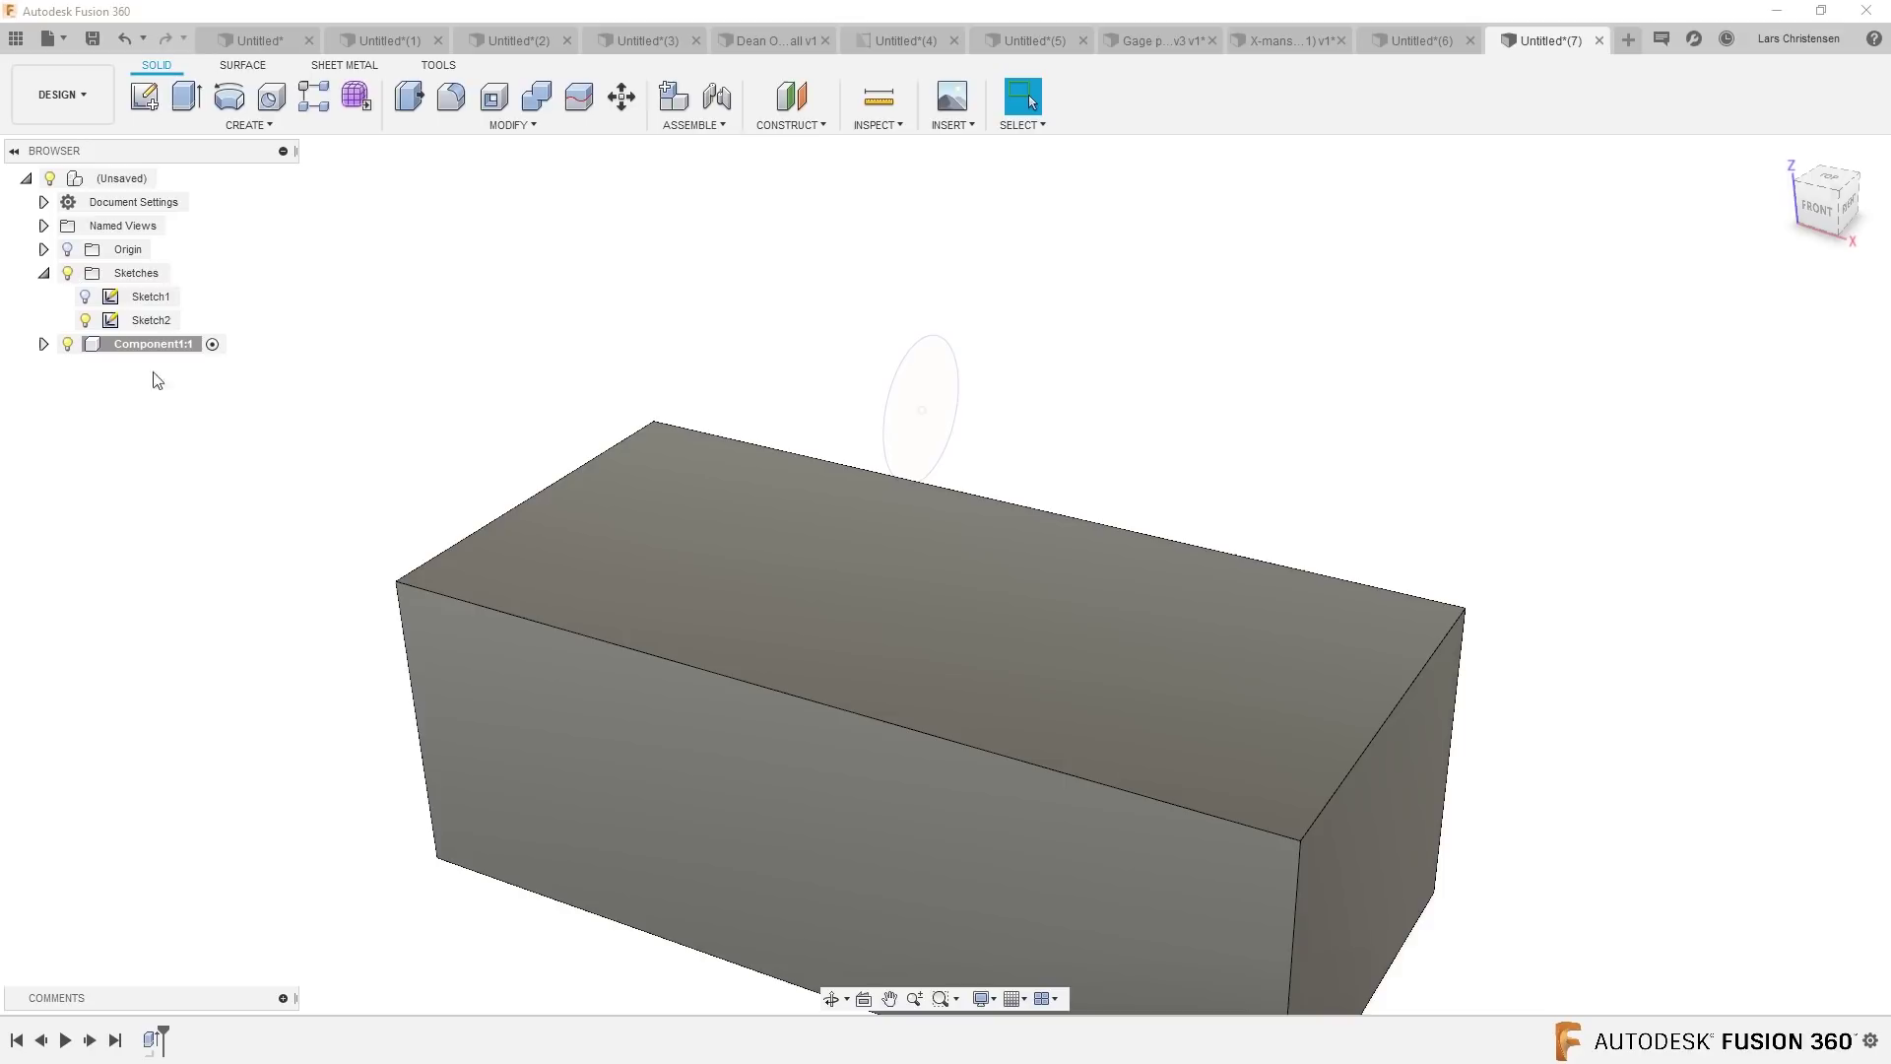
right_click(109, 179)
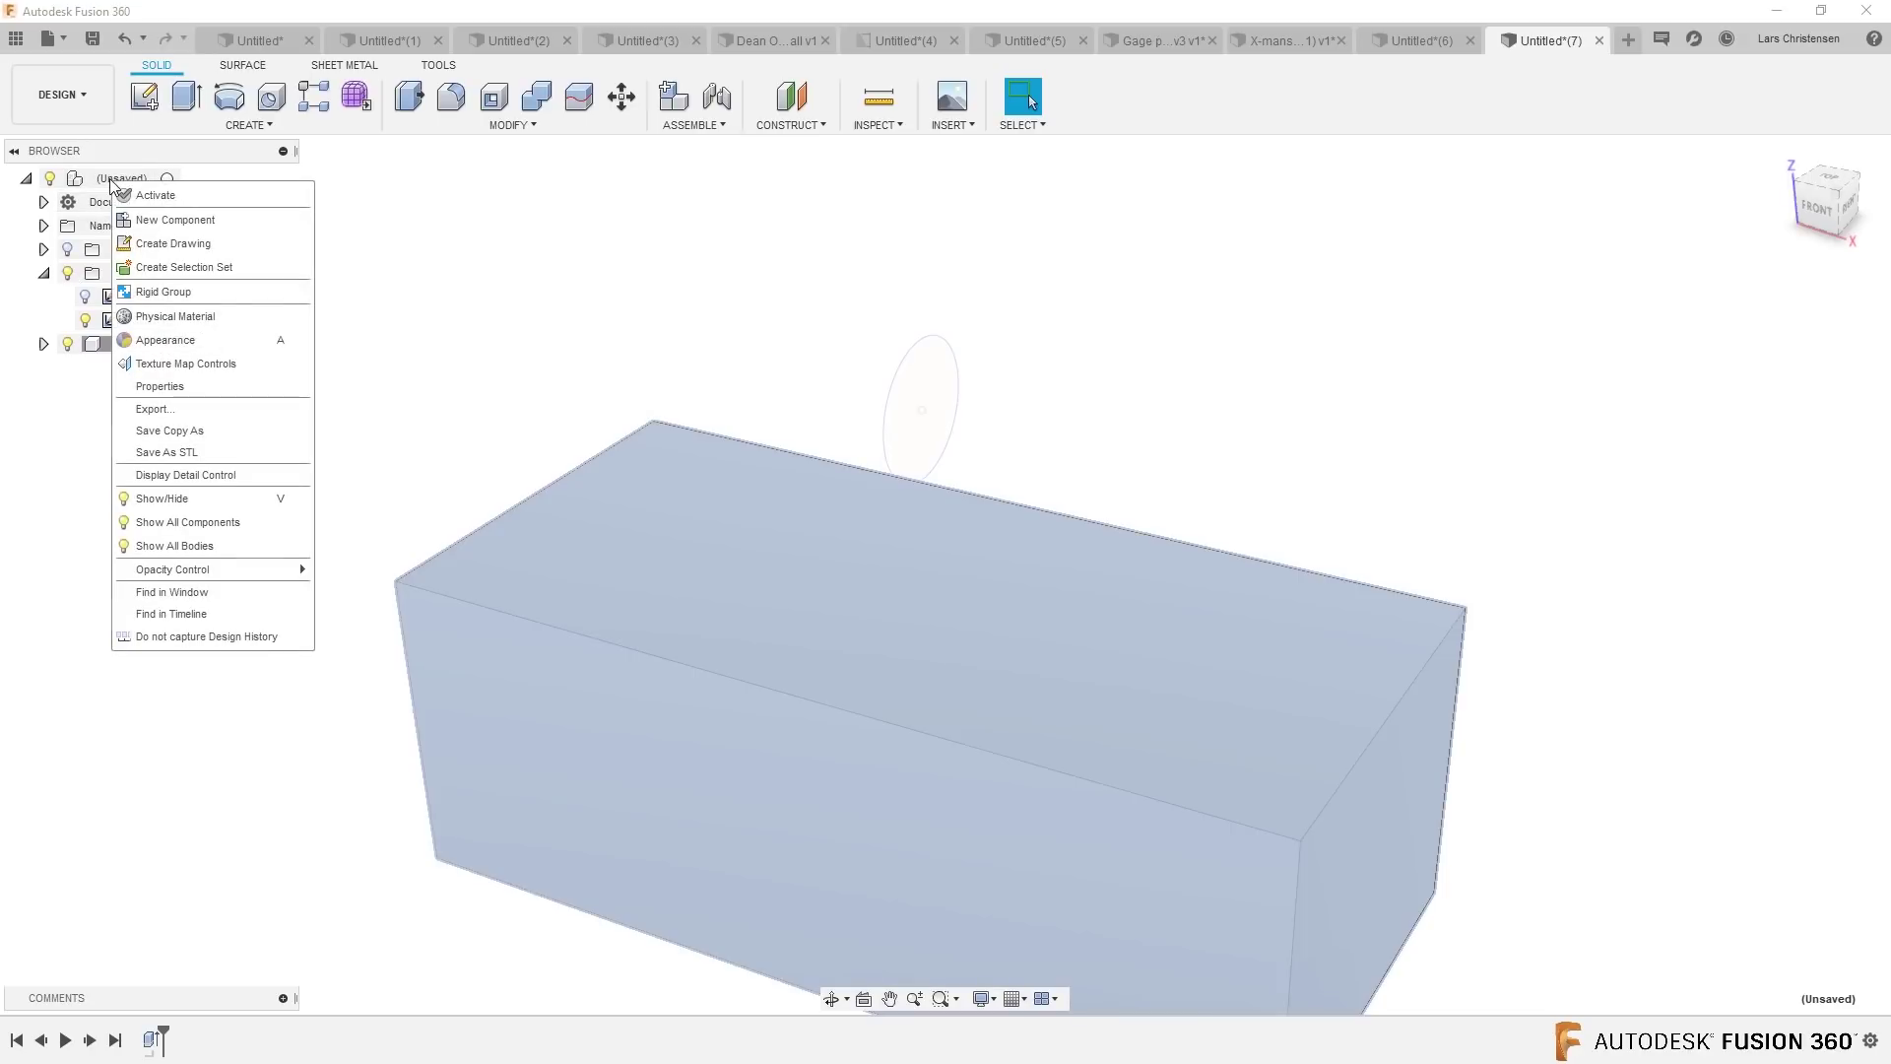
click(165, 213)
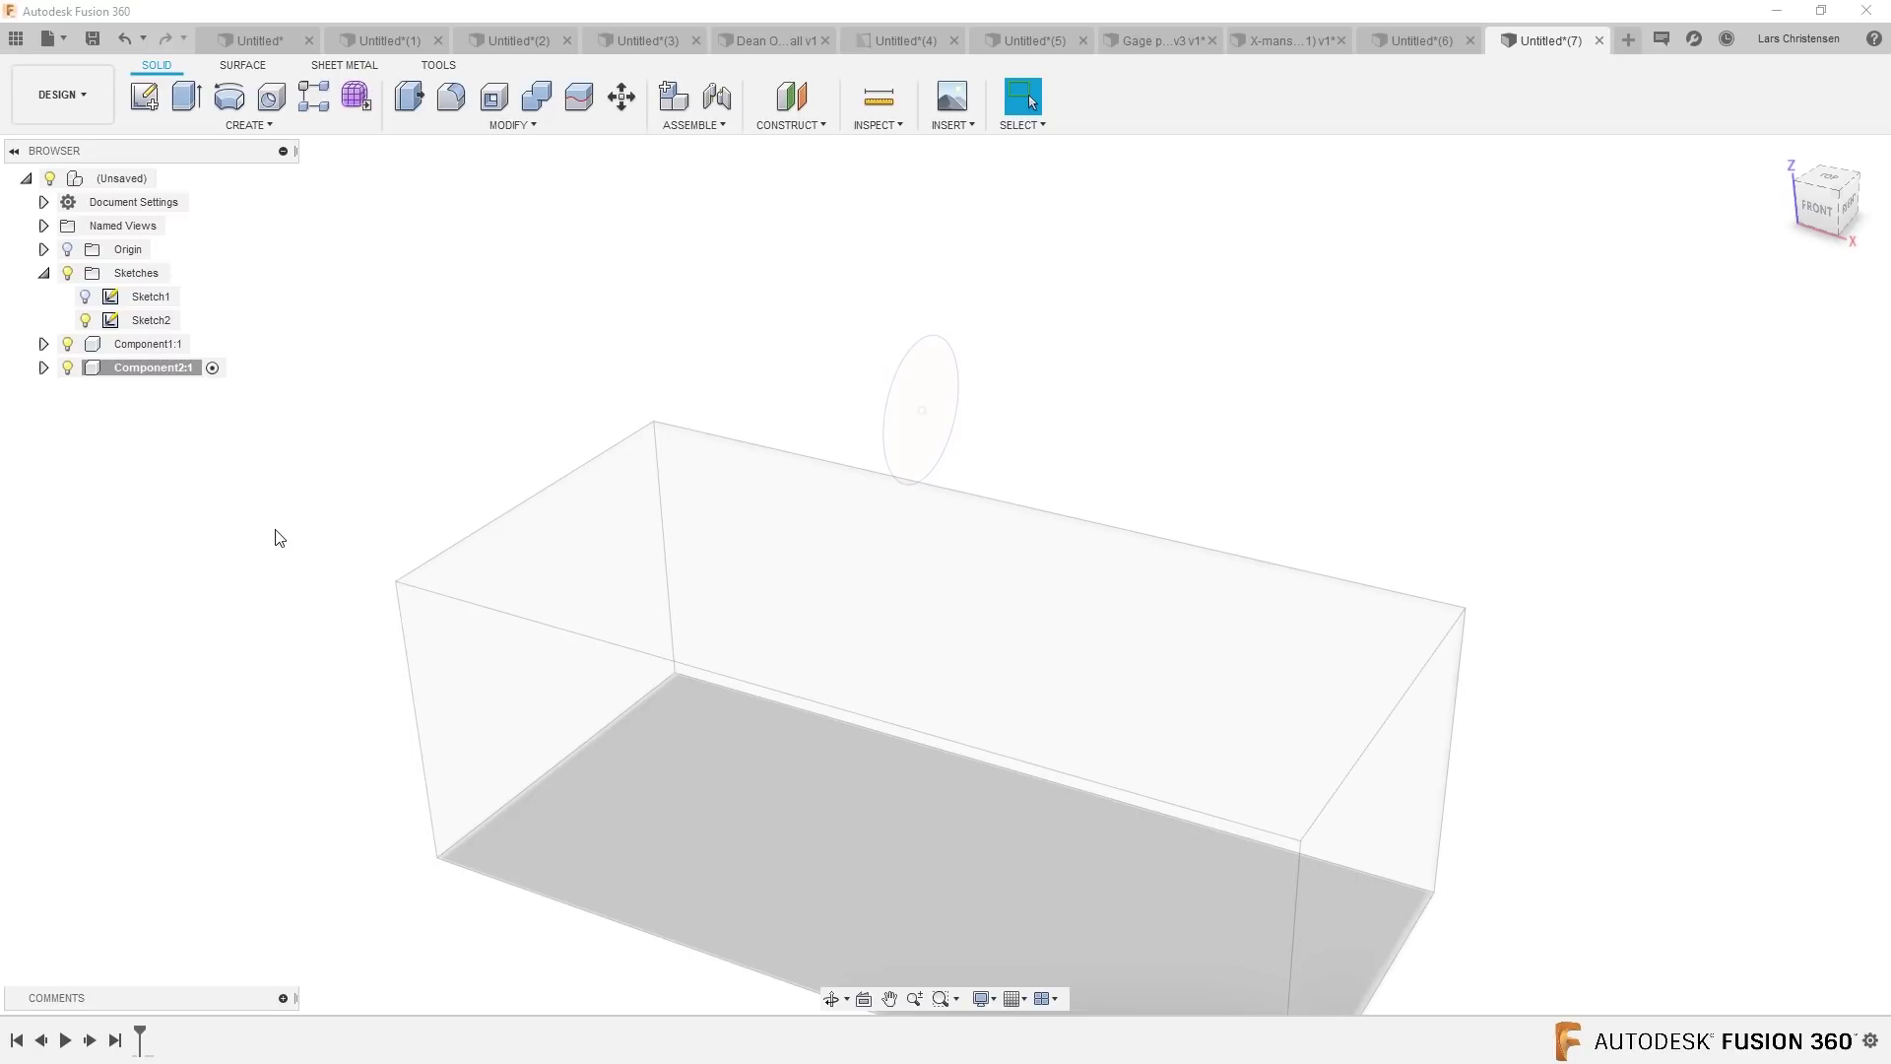
click(85, 297)
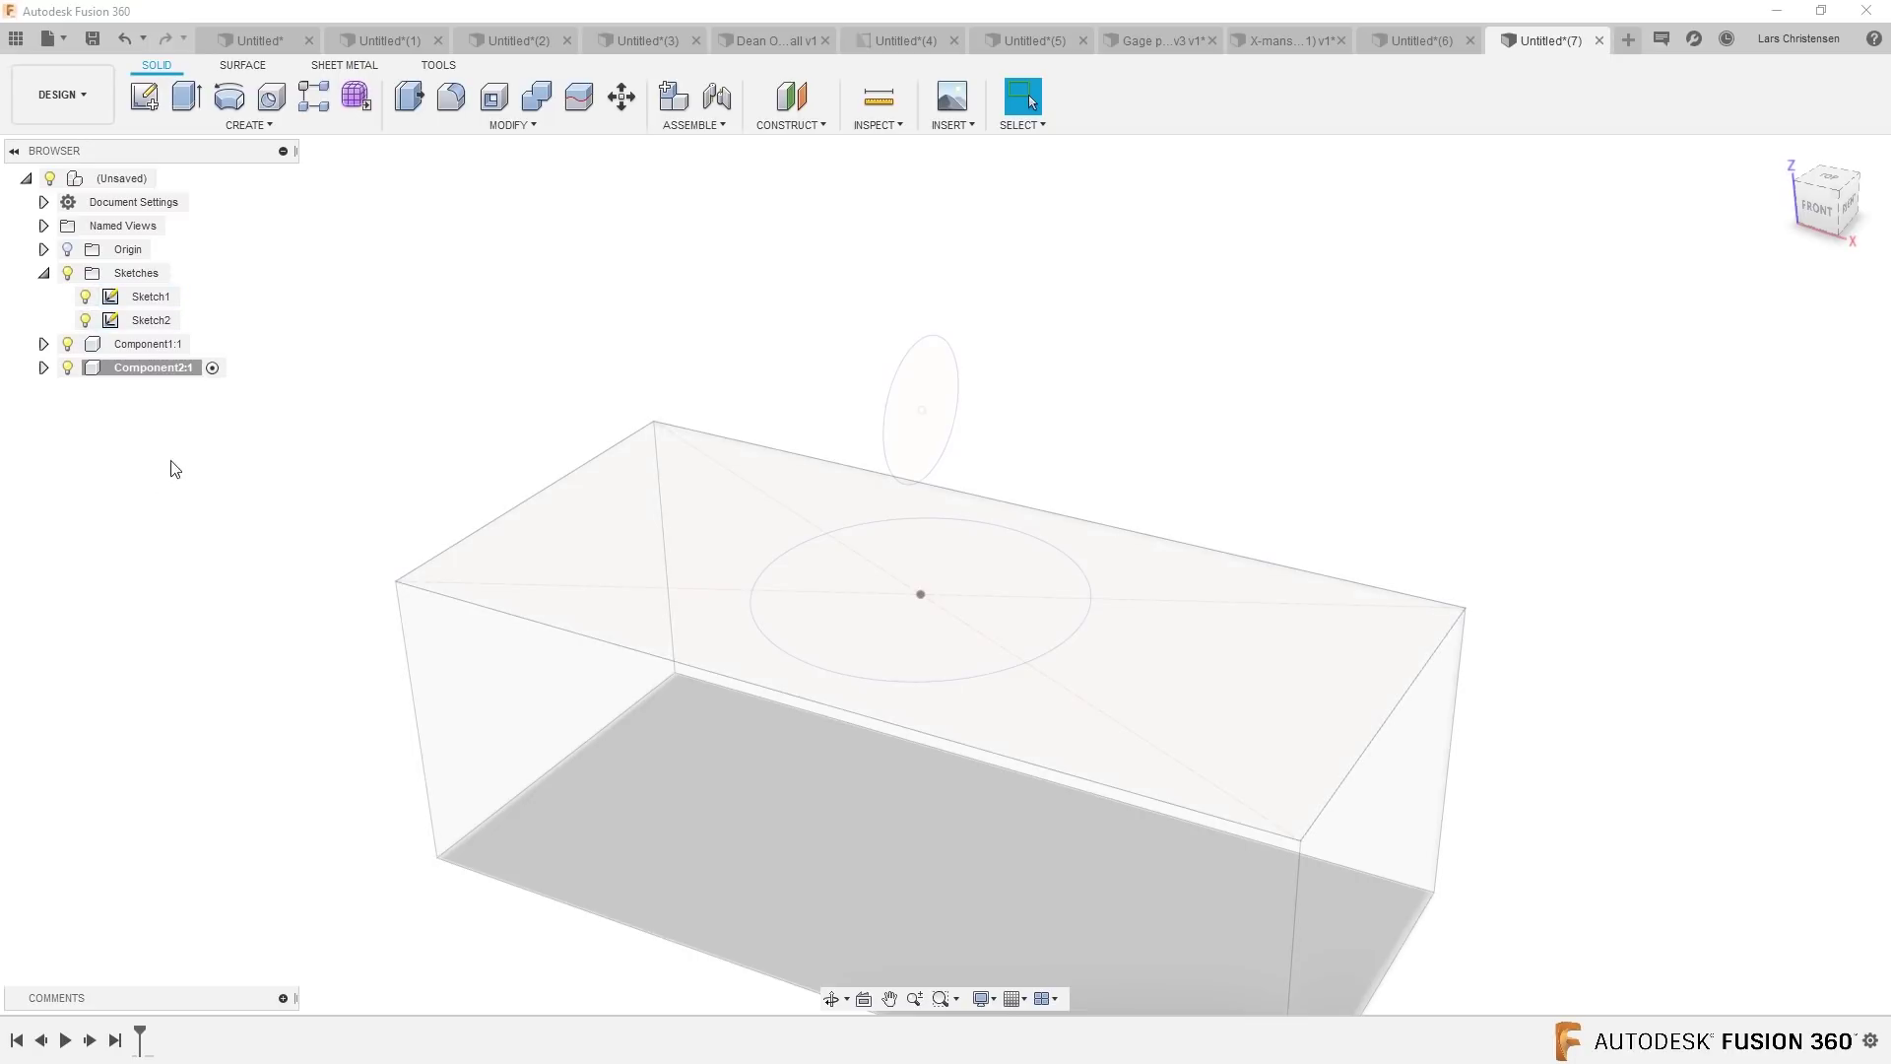
click(829, 601)
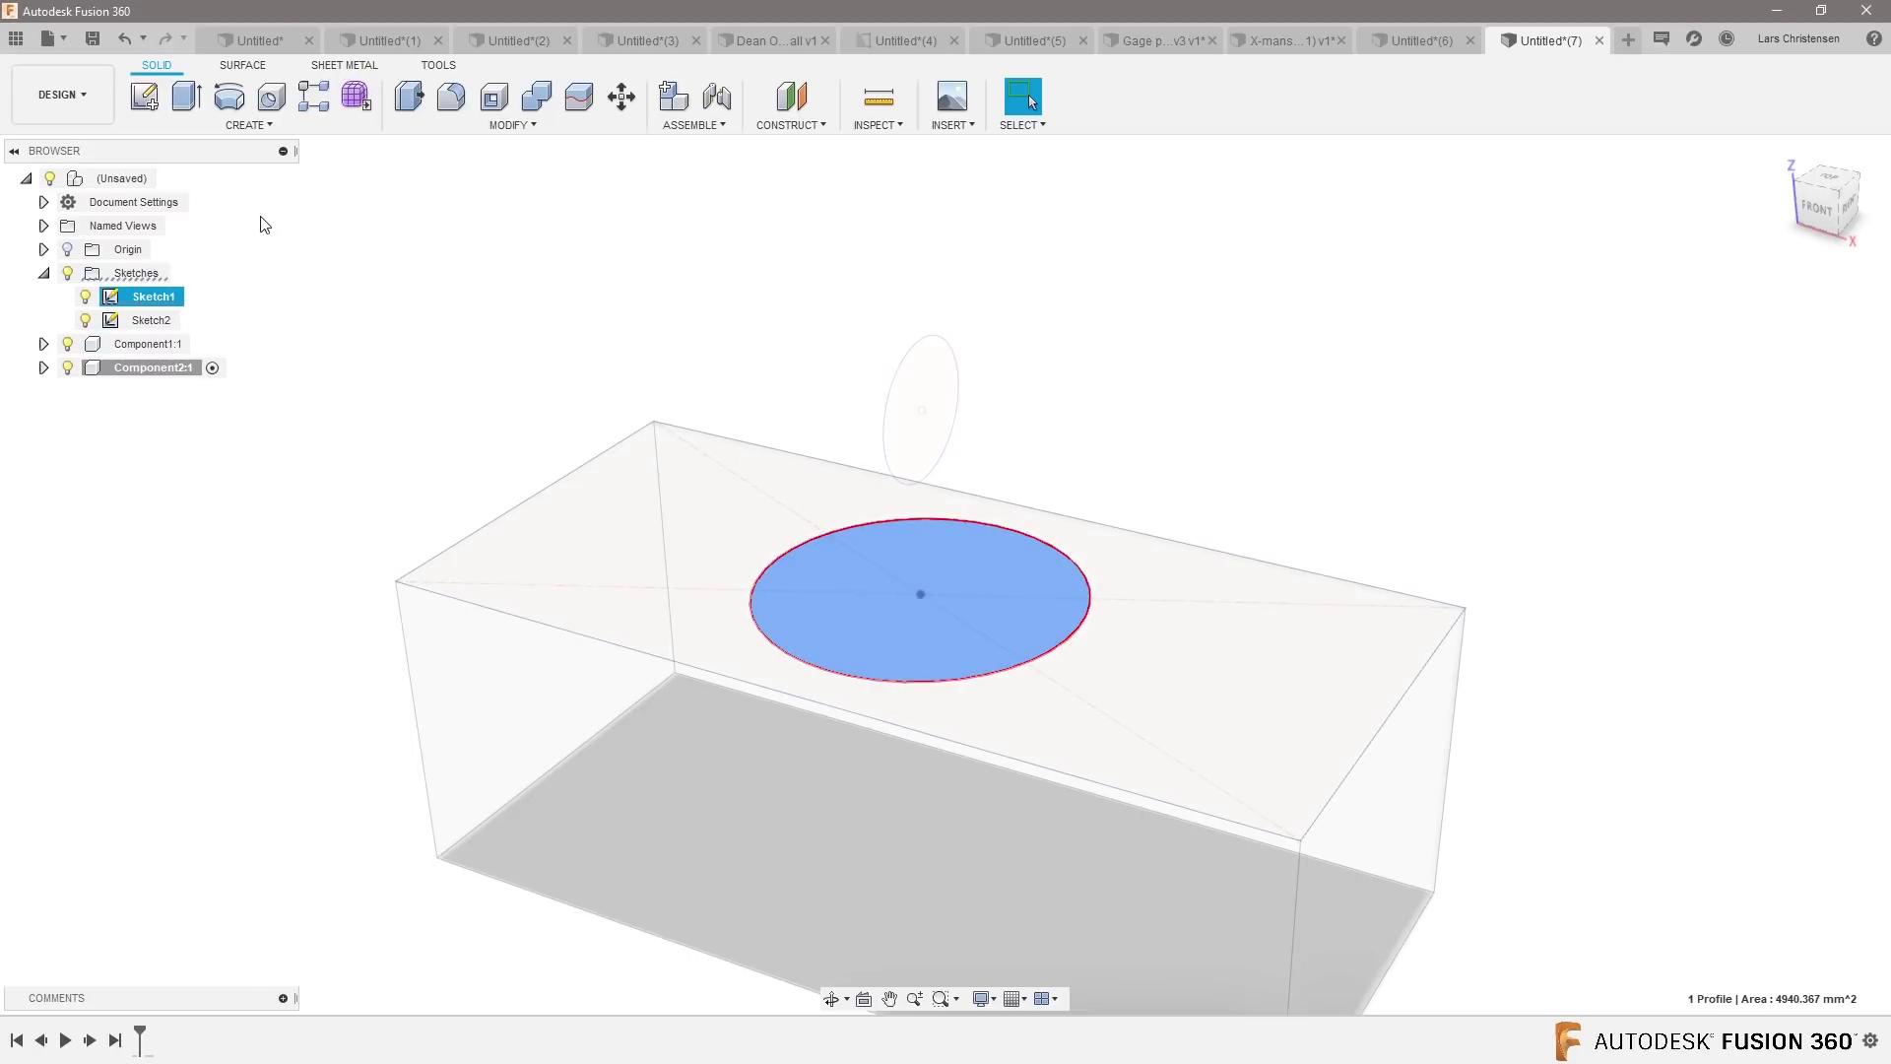
key(e)
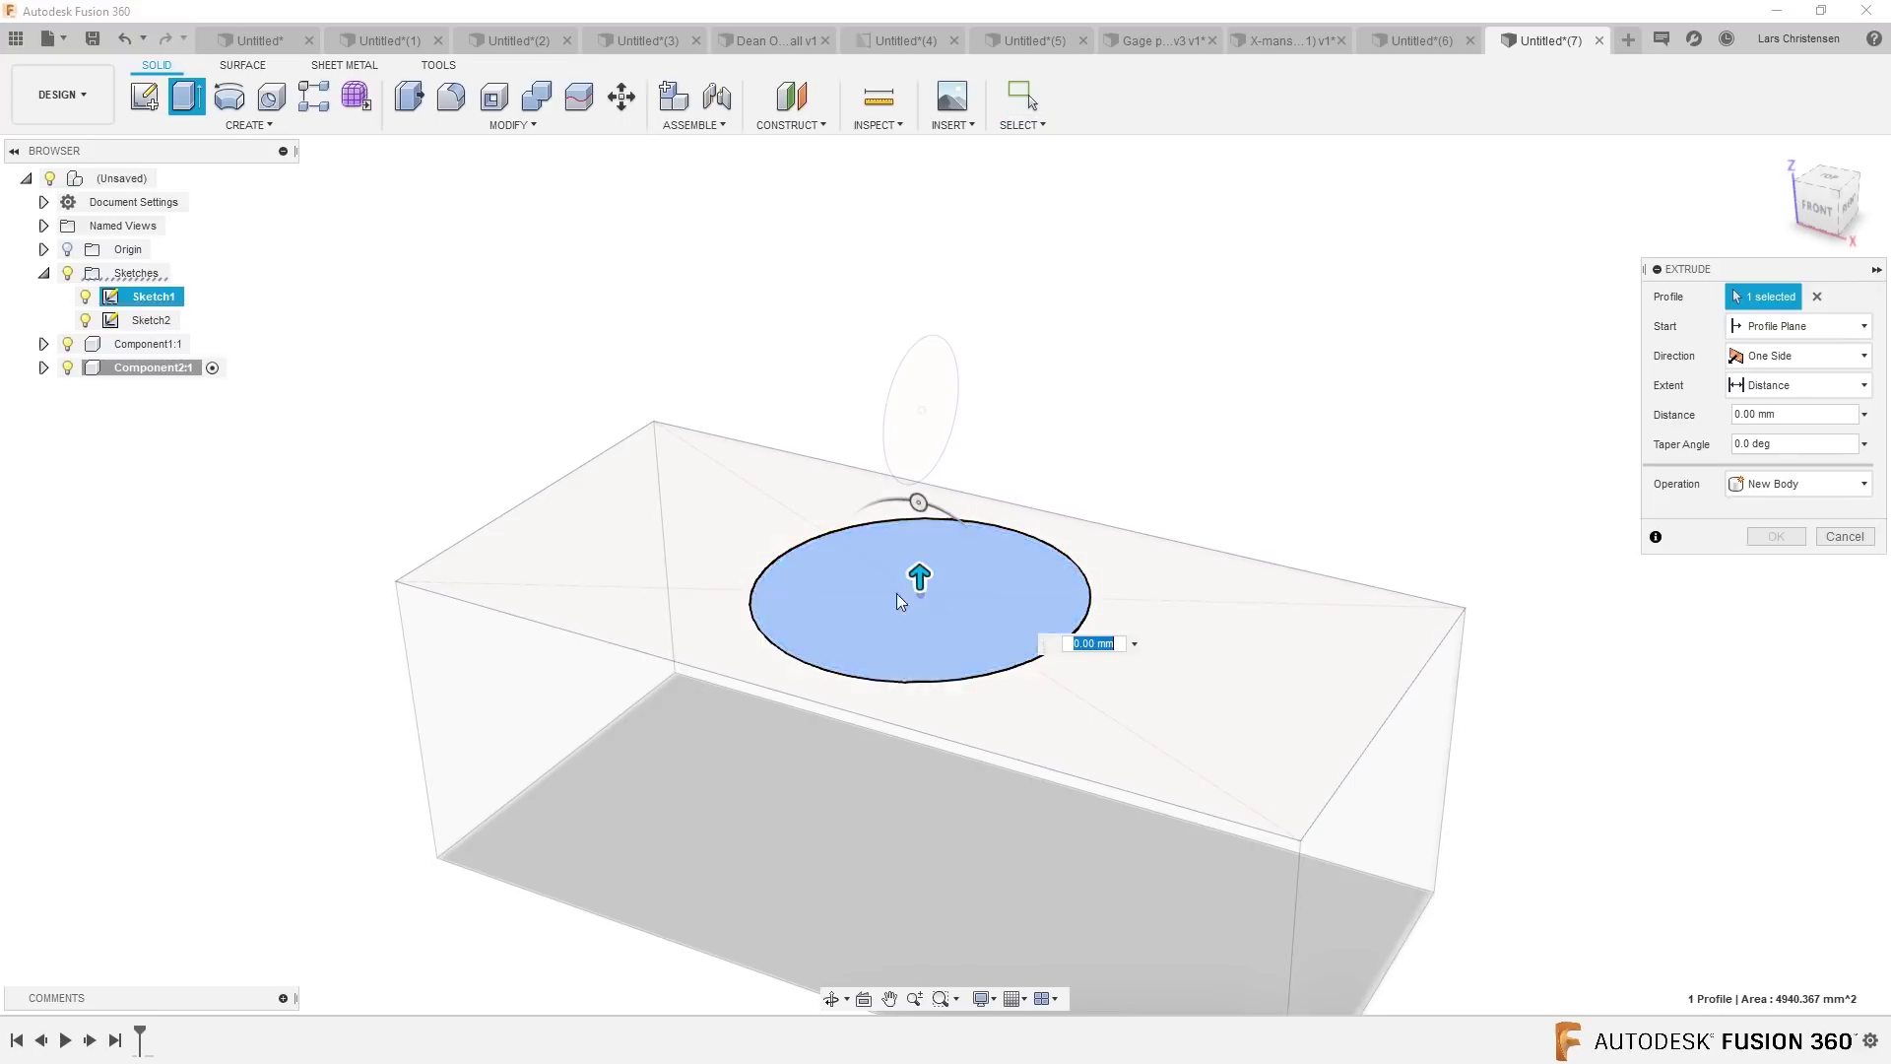
drag(937, 368, 935, 244)
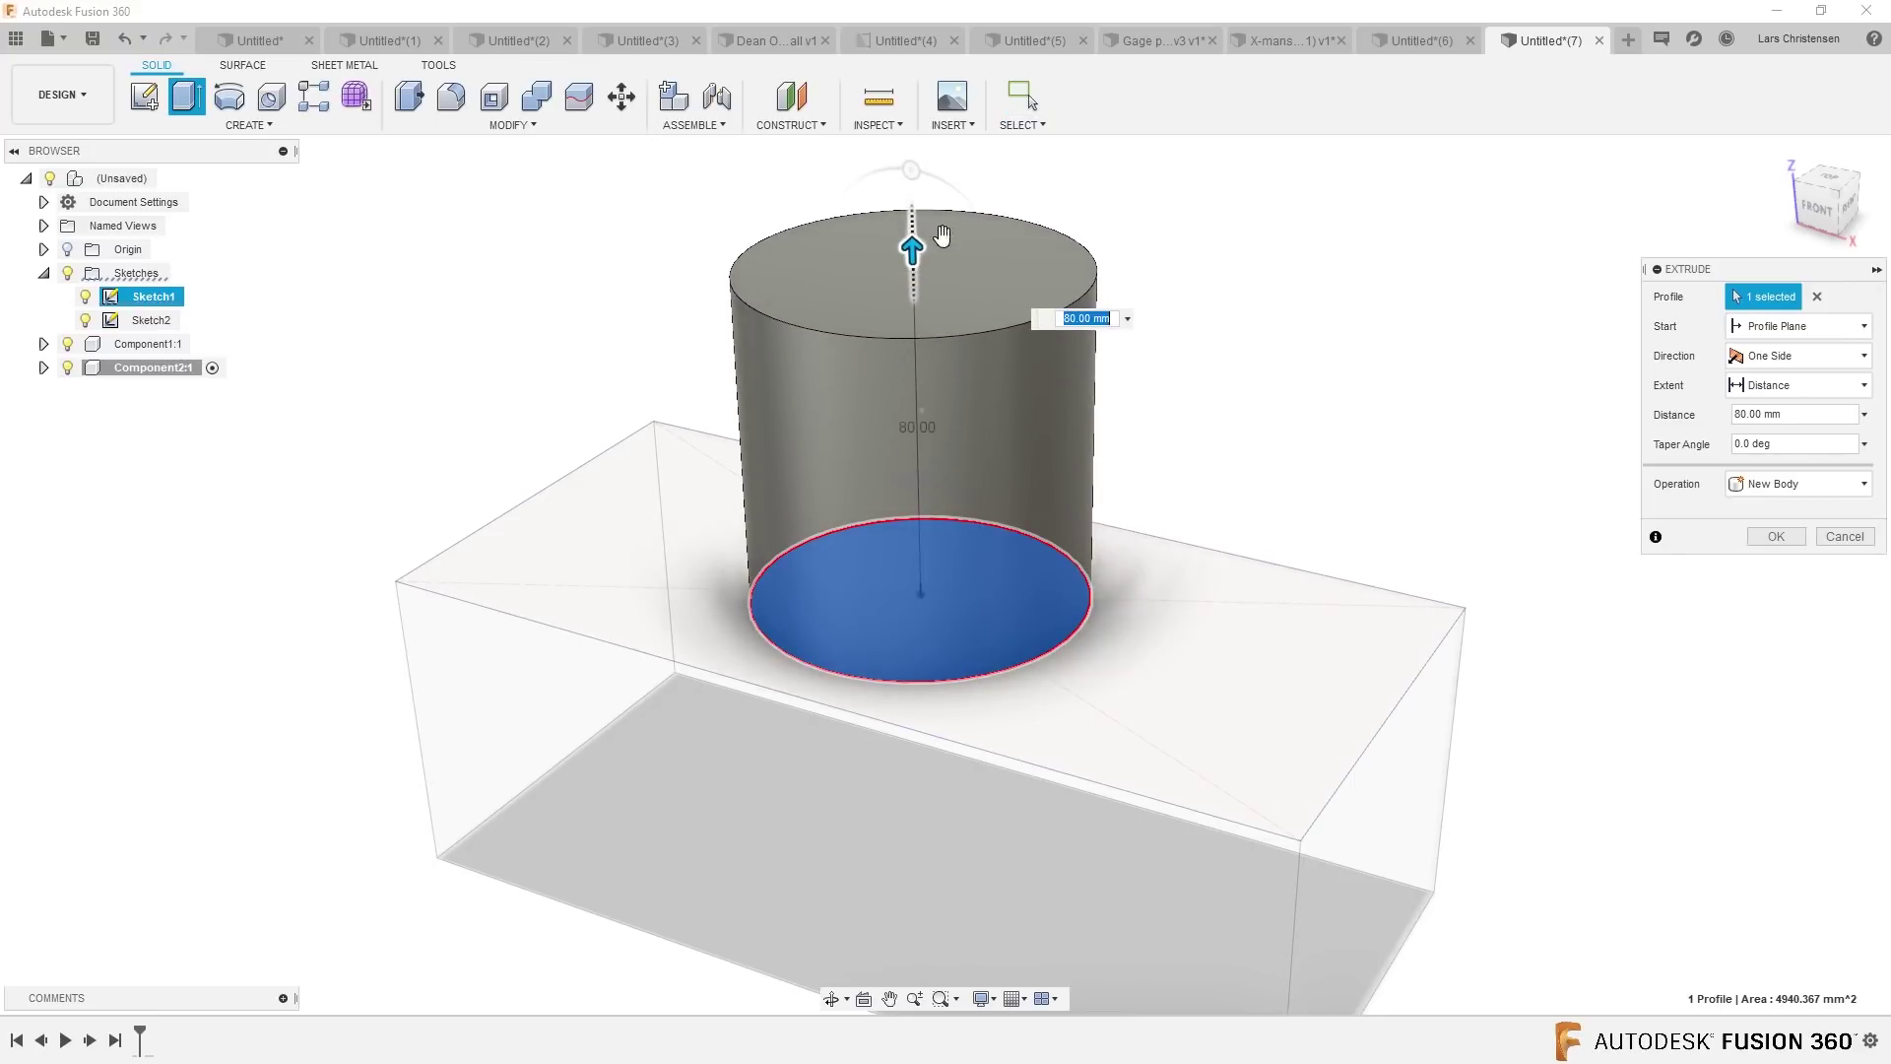
click(1801, 540)
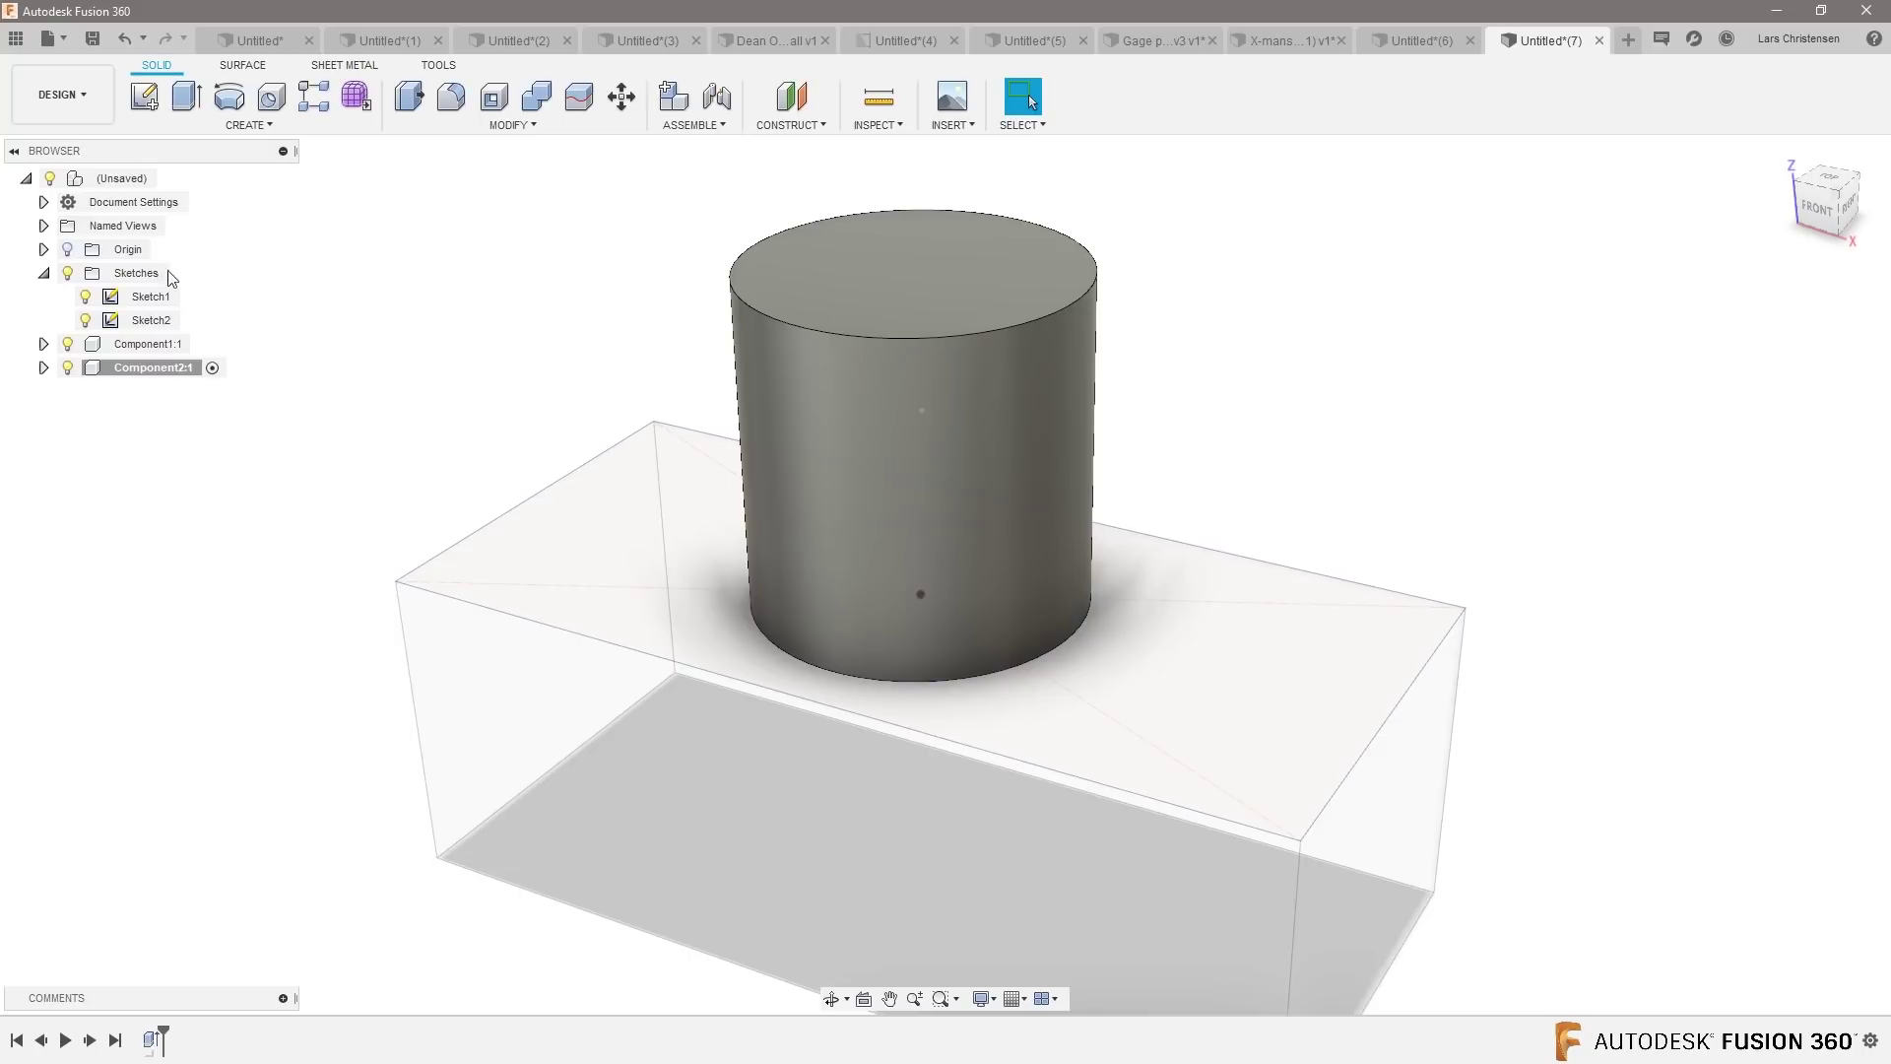
key(q)
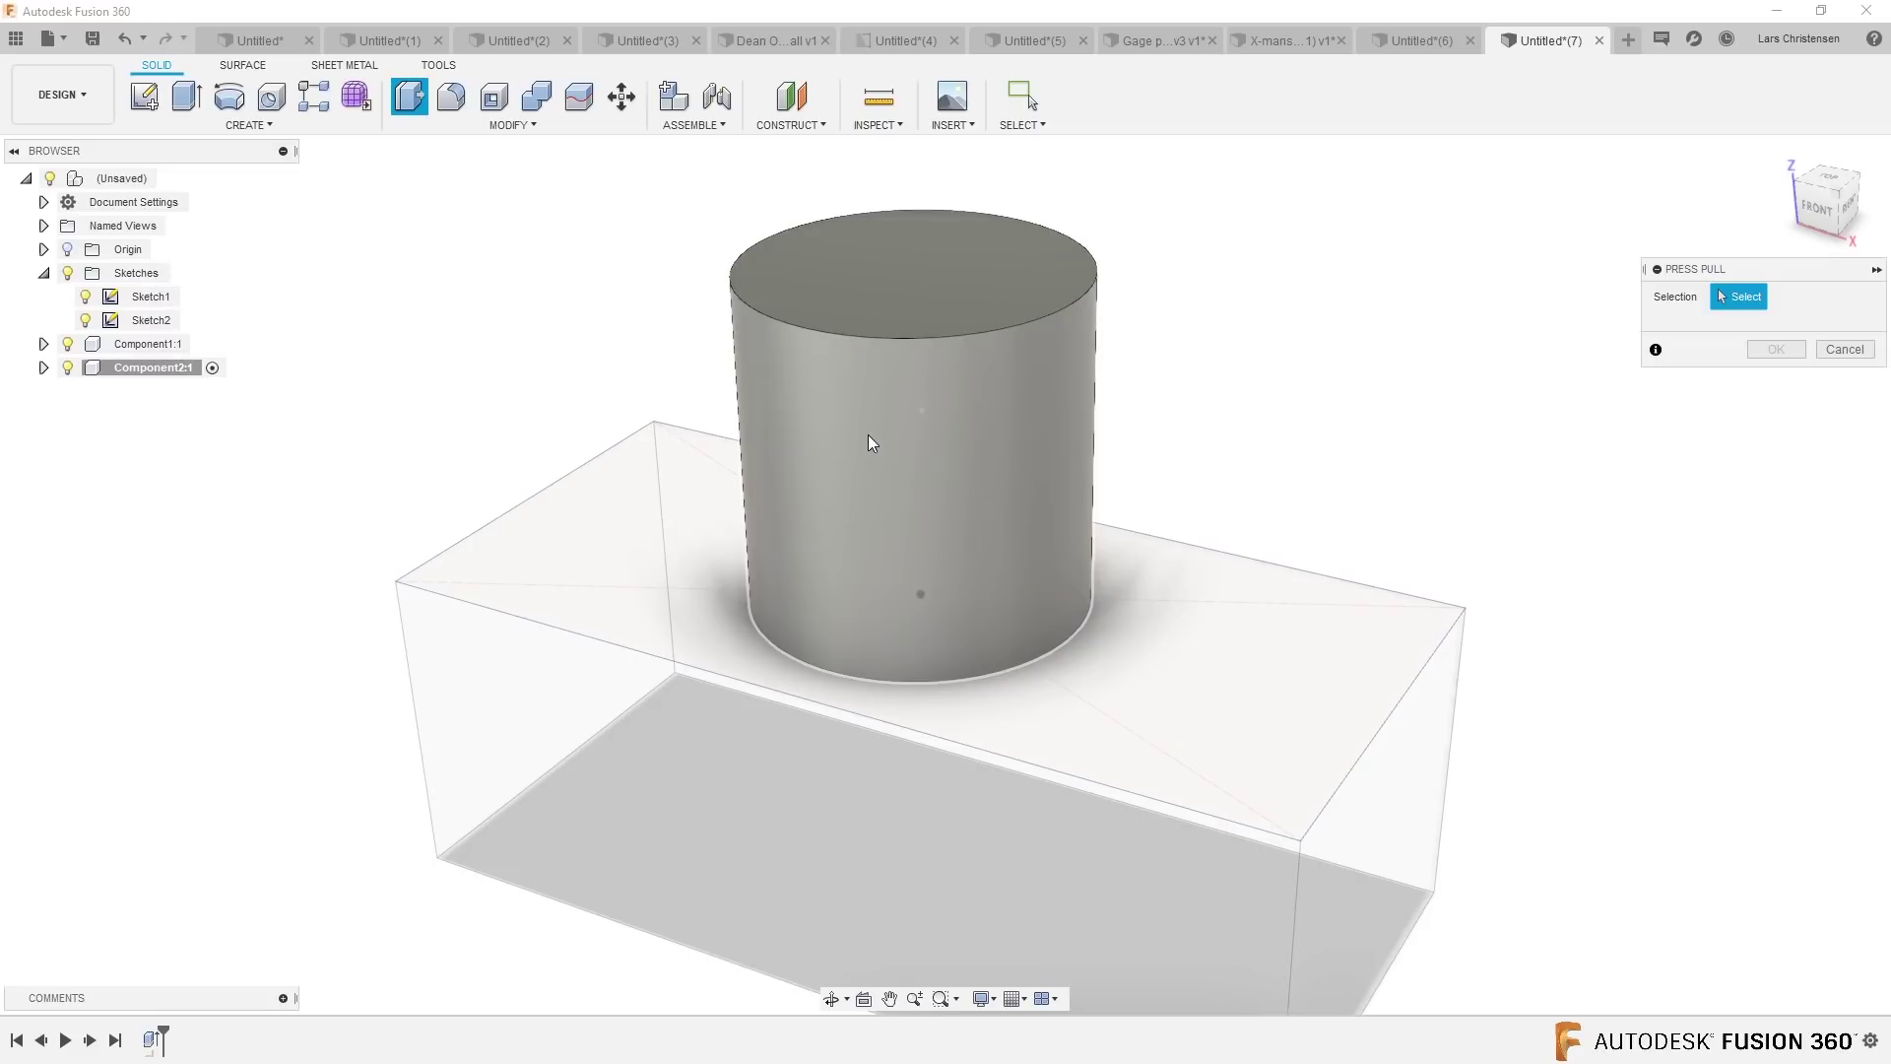
Cut the upright circle through the cylinder with Extent All and Symmetric direction.
drag(910, 419, 933, 481)
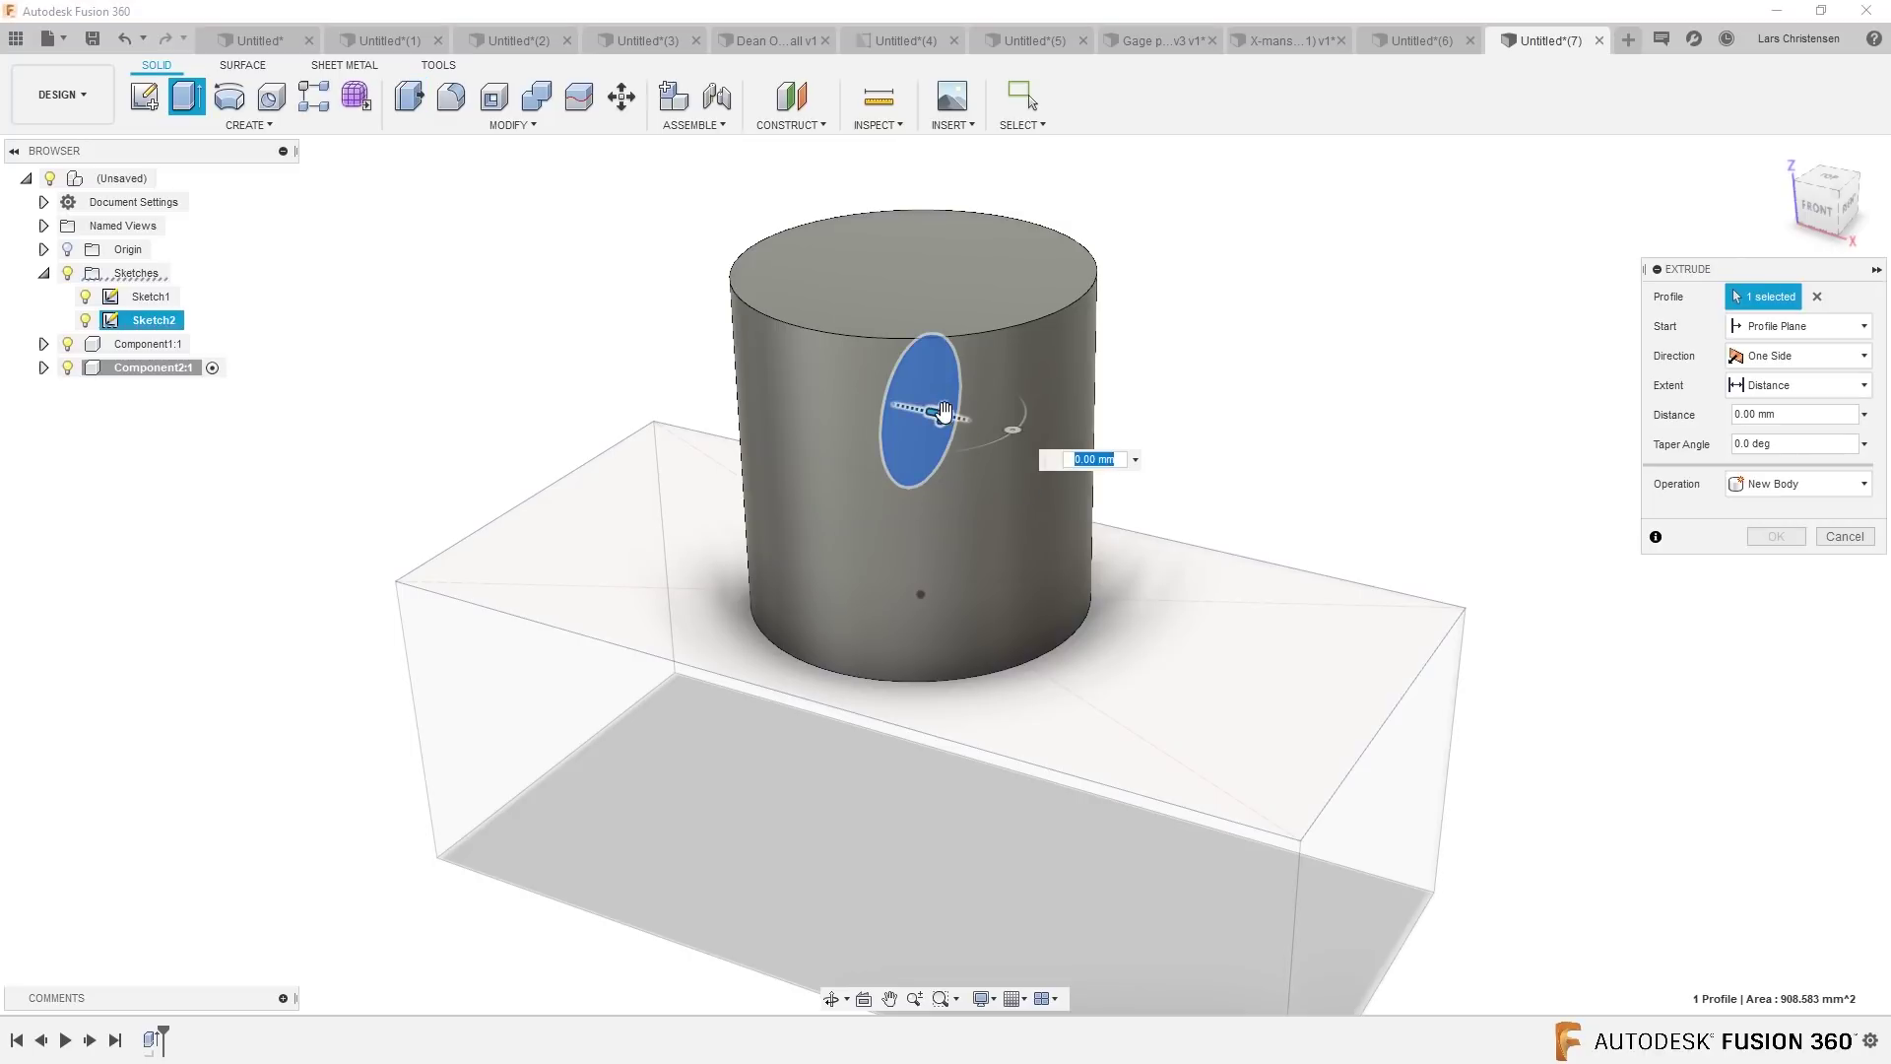
click(1793, 384)
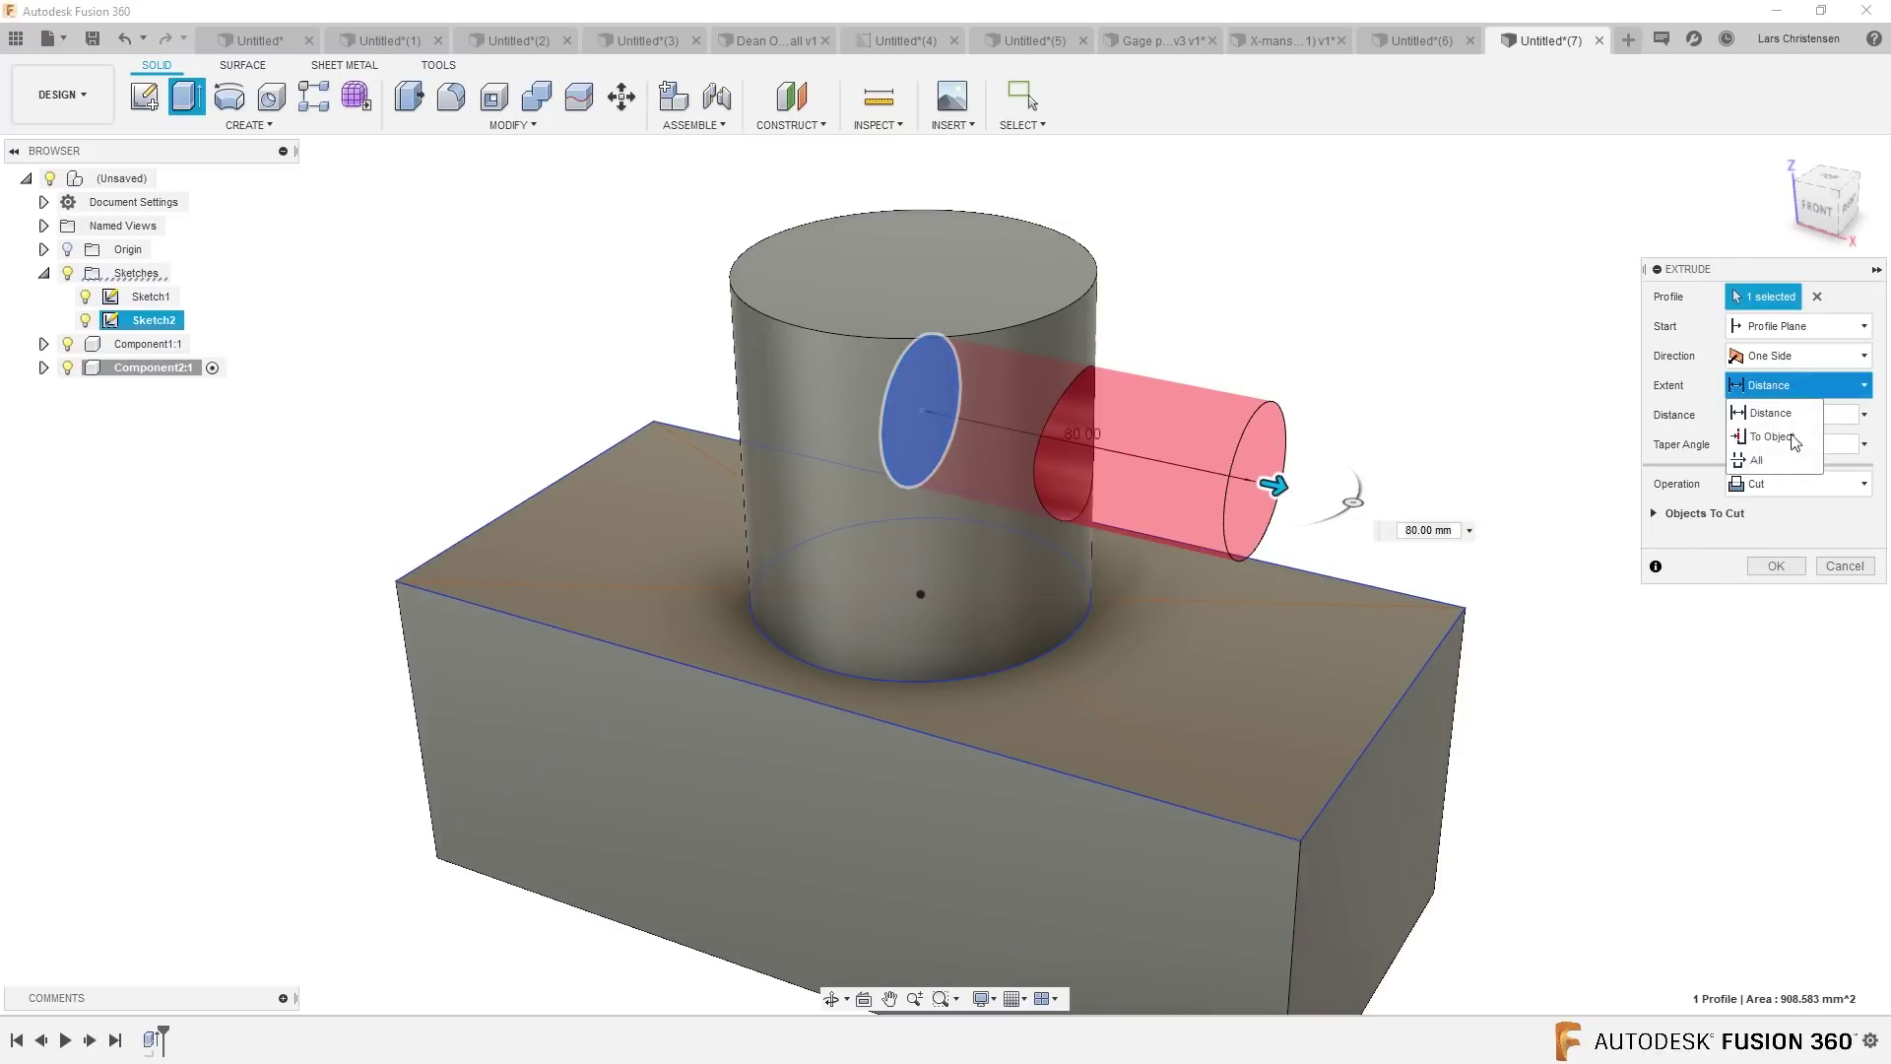
click(1790, 461)
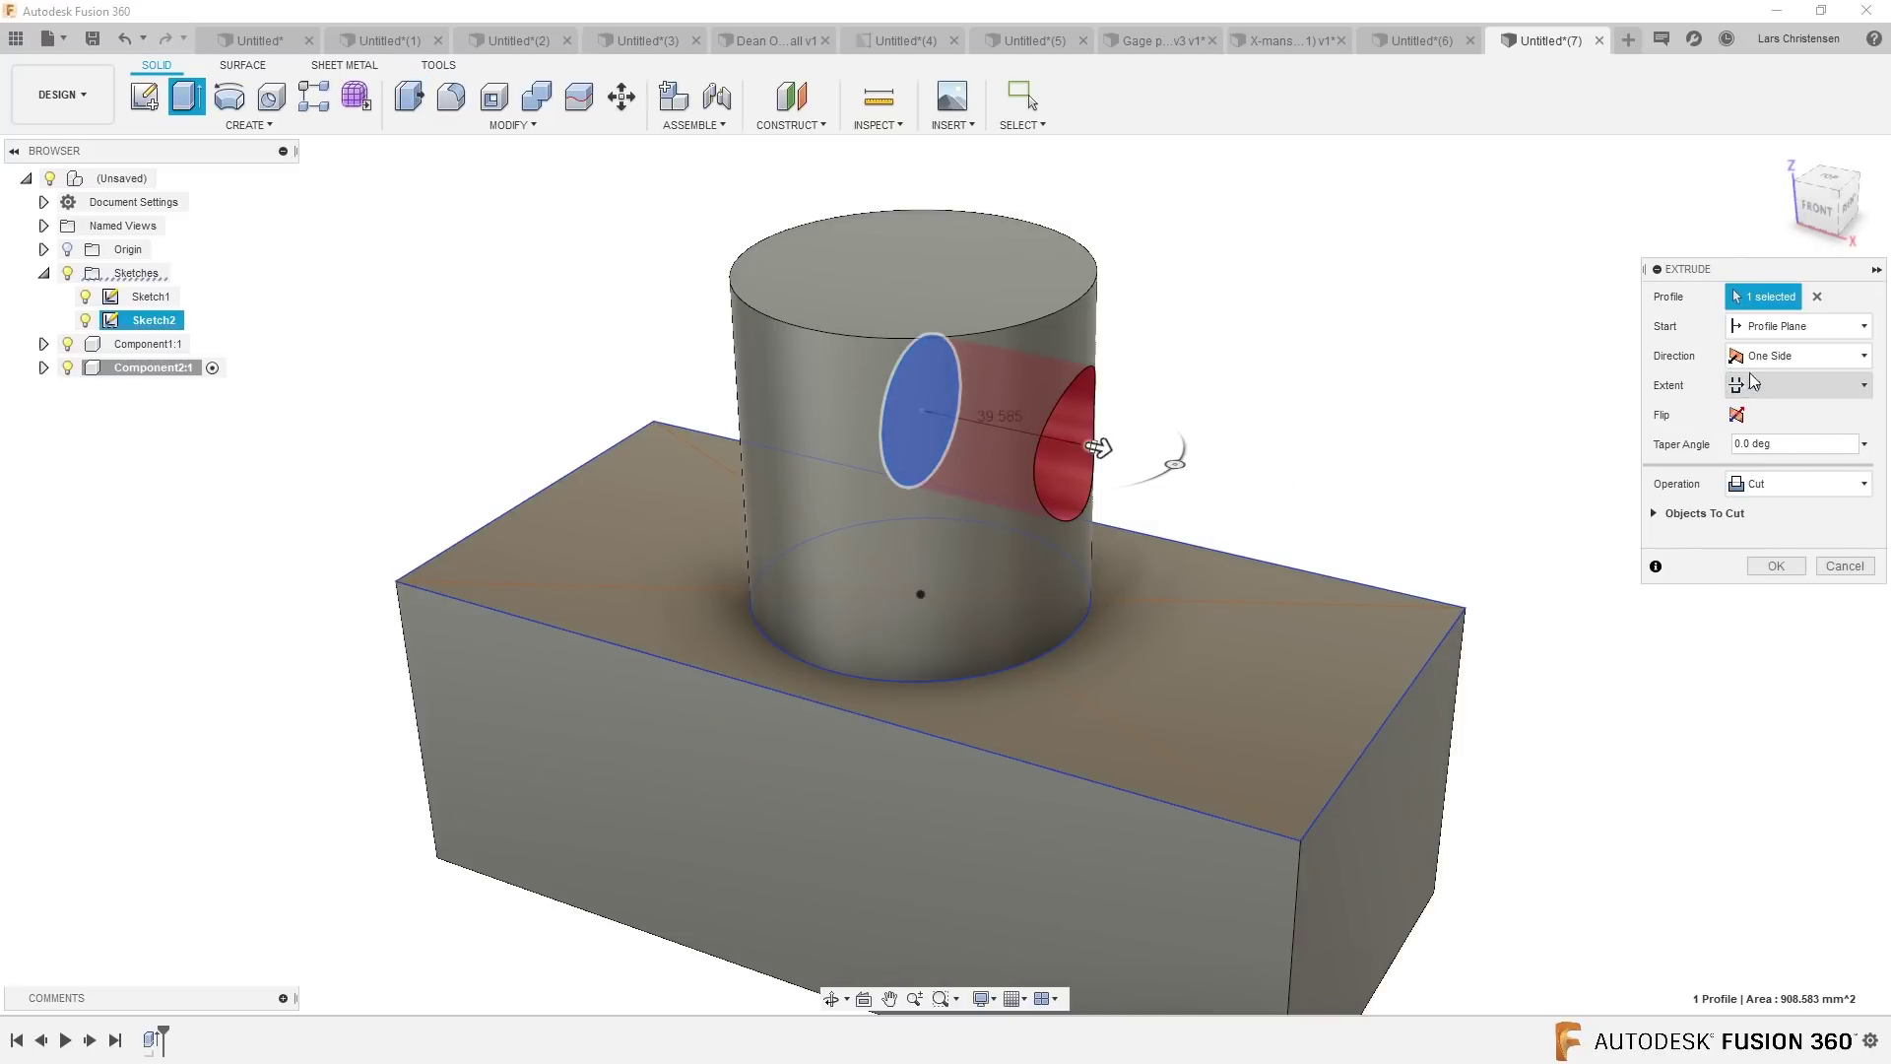
click(1785, 355)
click(1774, 431)
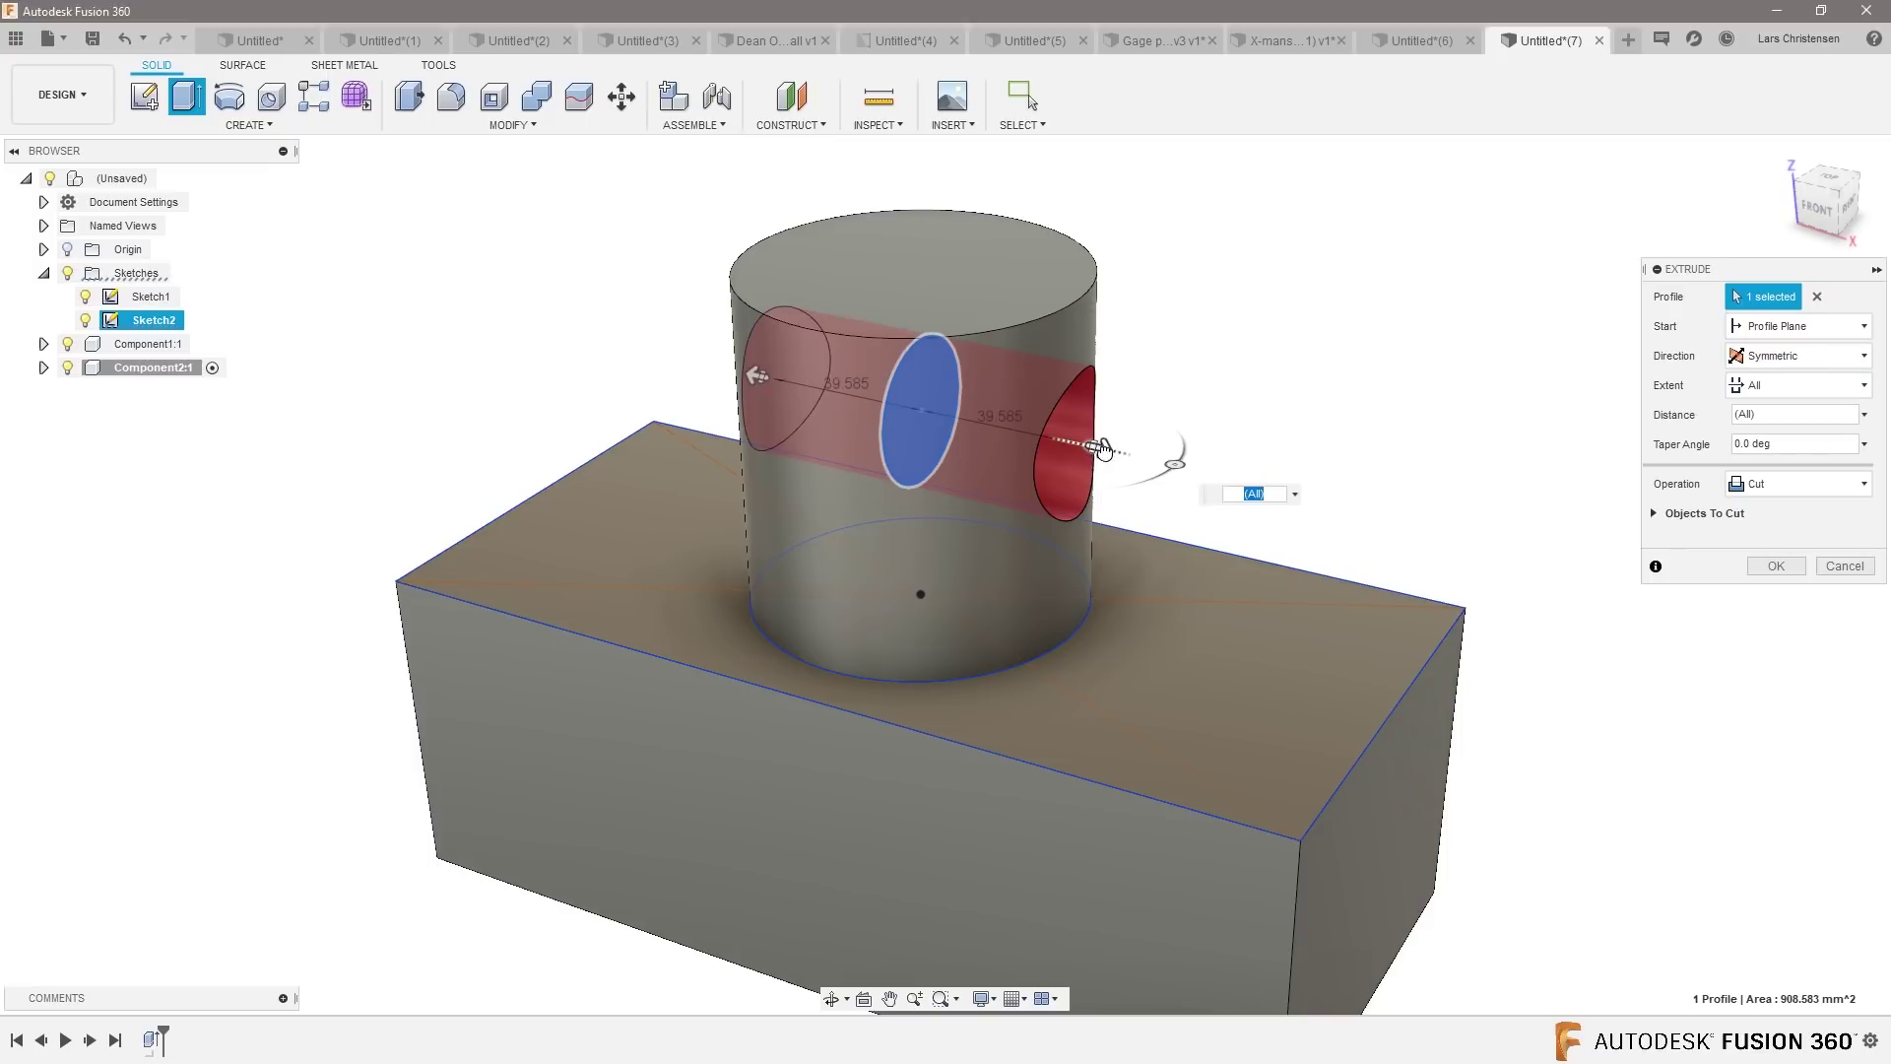
click(1782, 594)
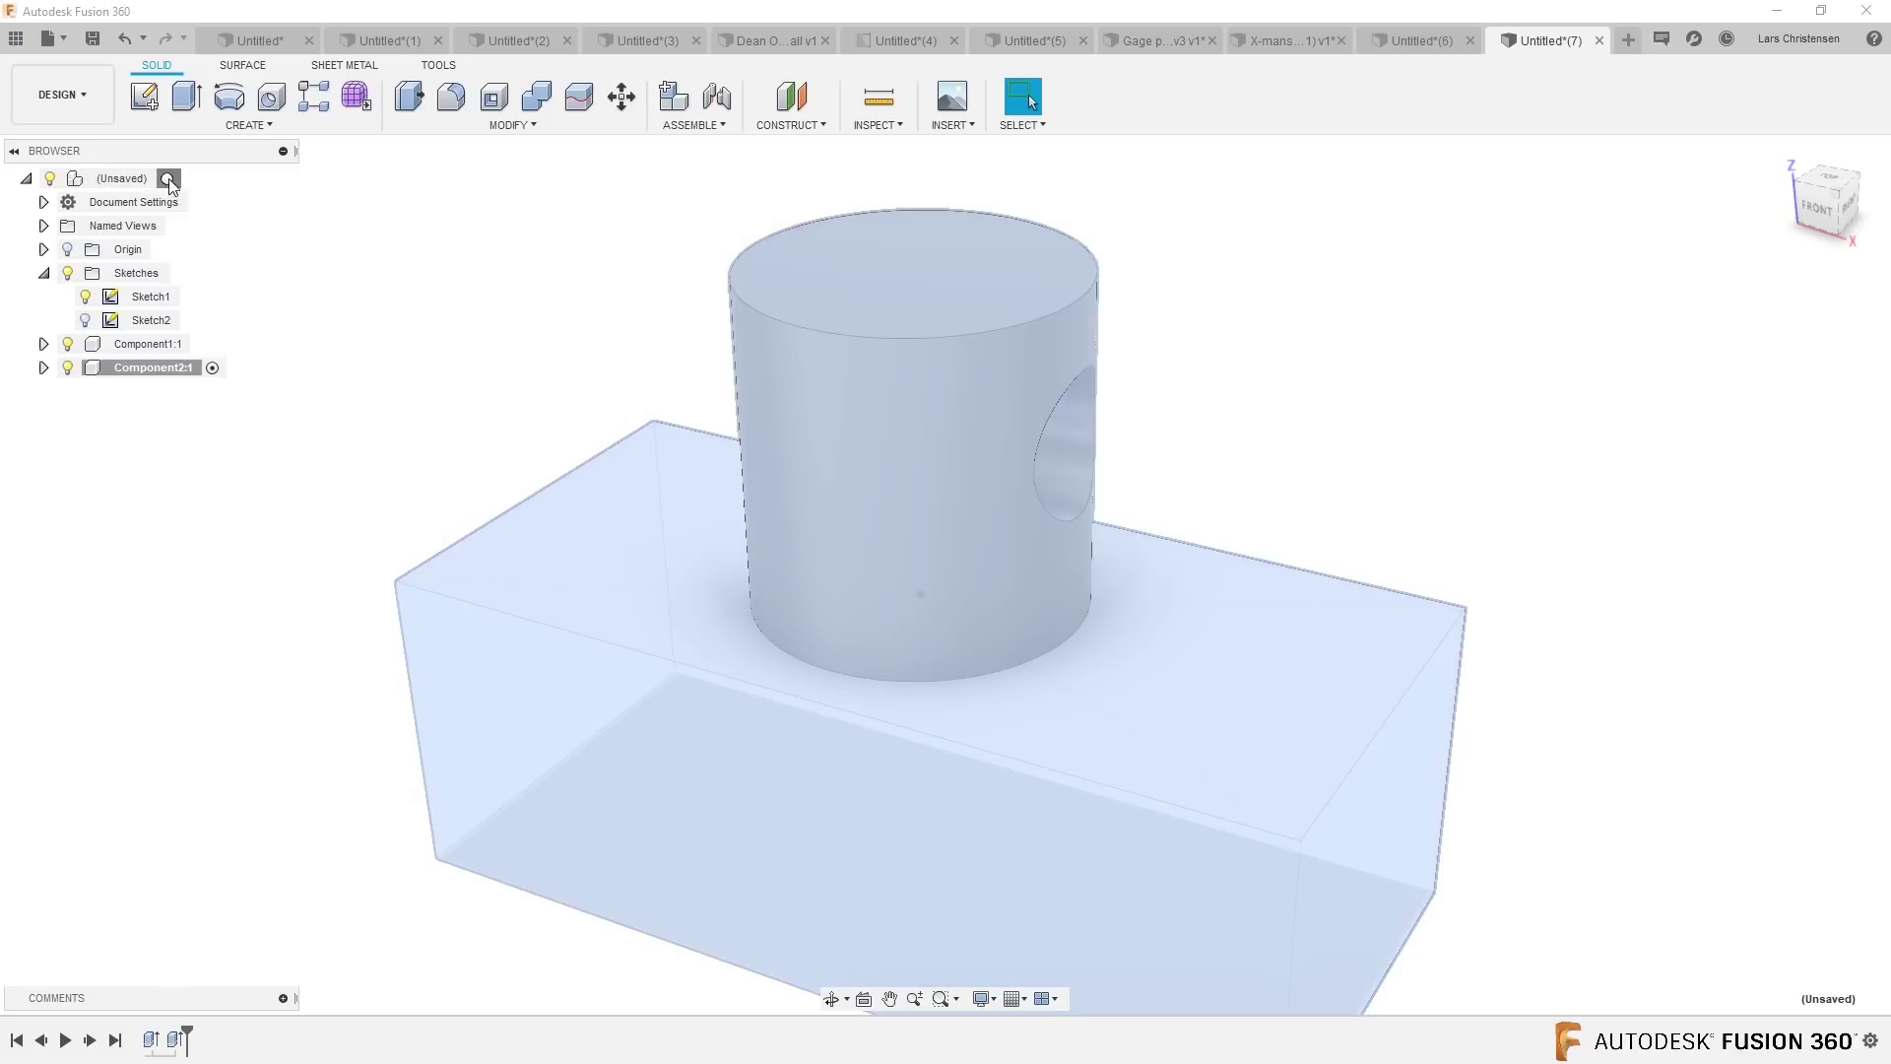
click(171, 179)
Orbit the assembly, then switch between Untitled*(6) and Untitled*(7) twice.
shift+middle_drag(239, 570, 1524, 128)
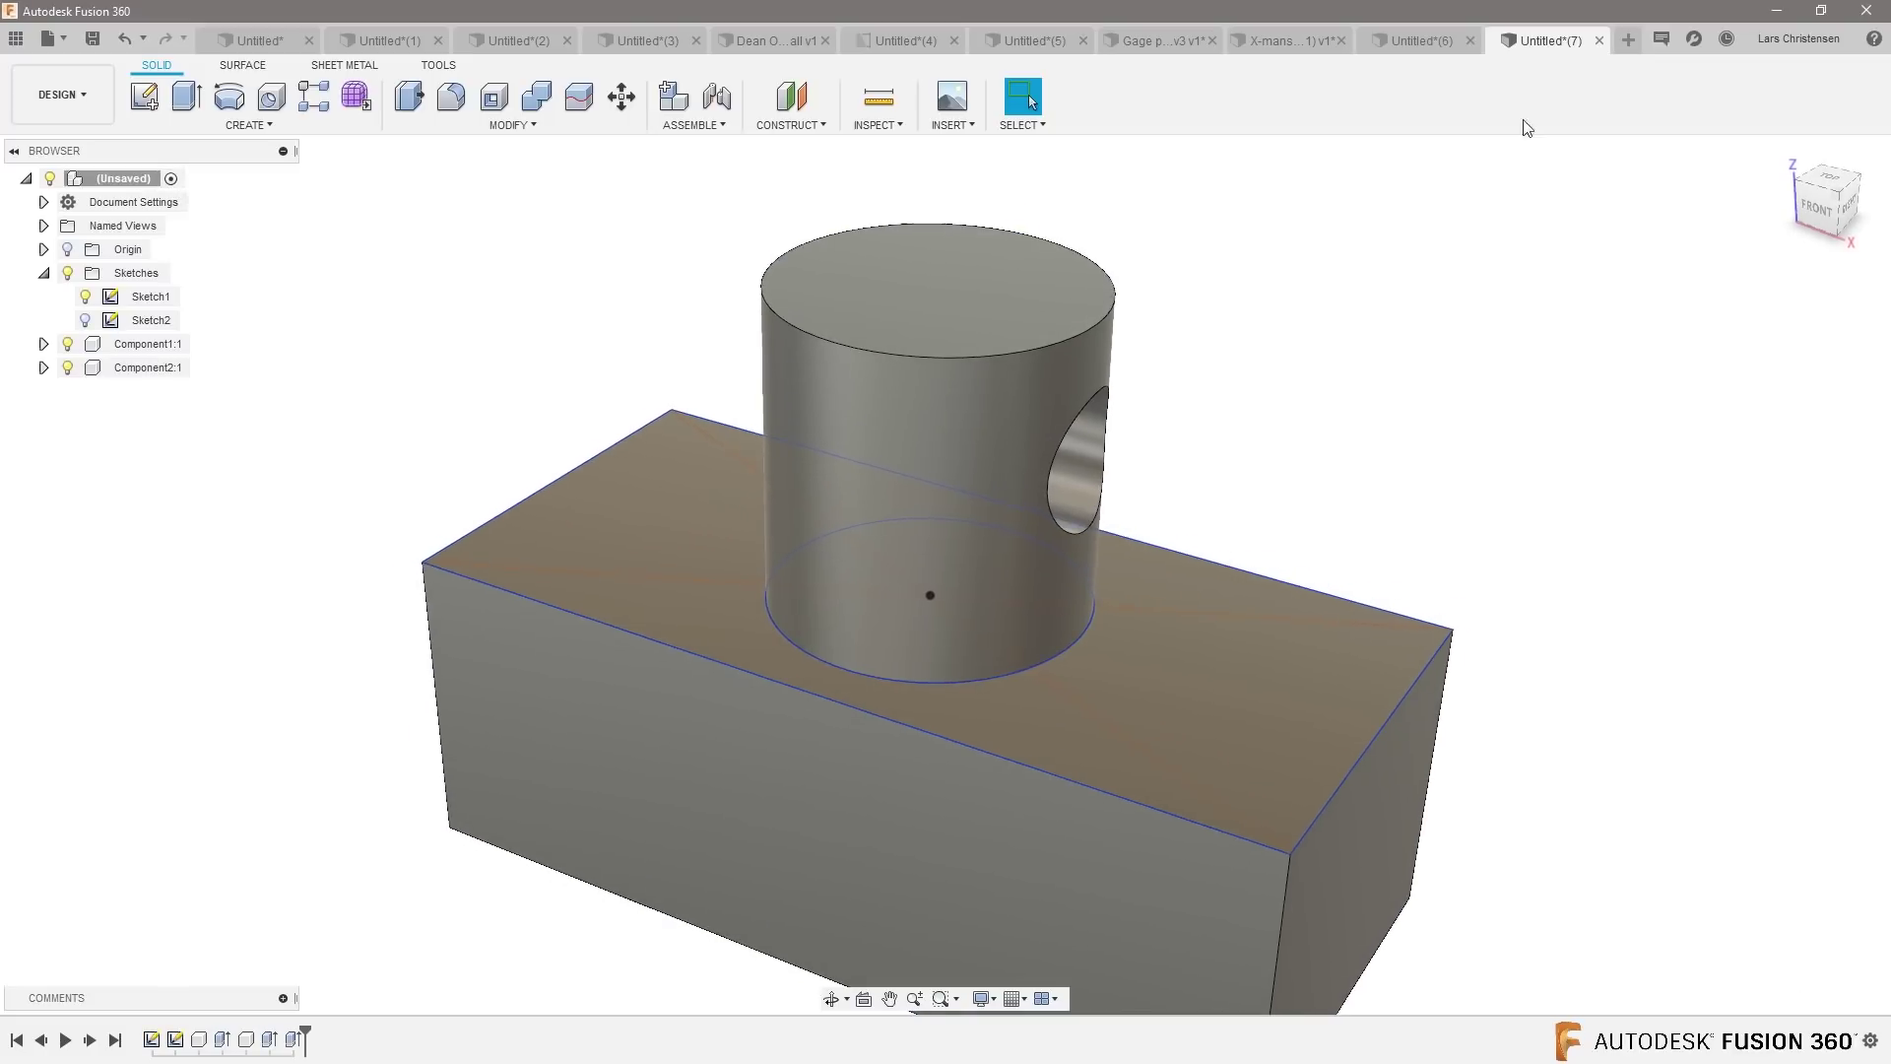
click(1416, 44)
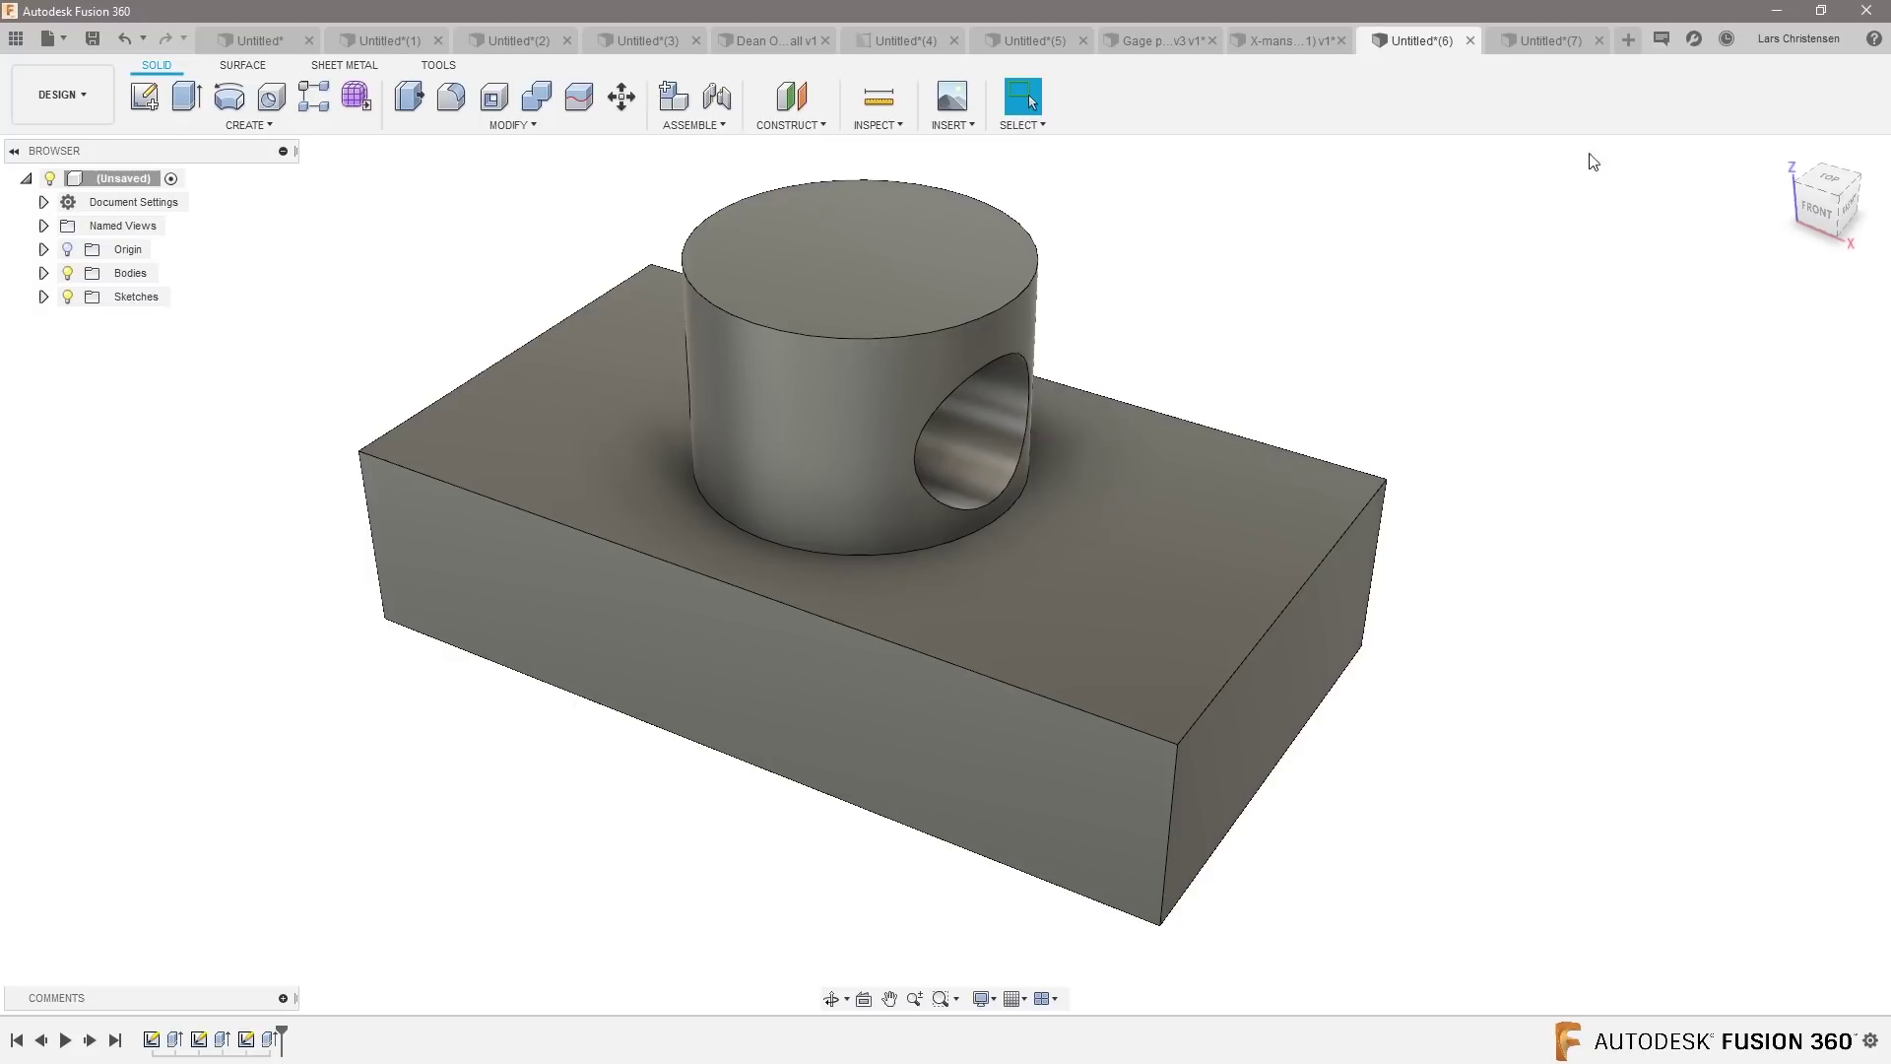
click(1563, 44)
click(1416, 41)
click(1524, 40)
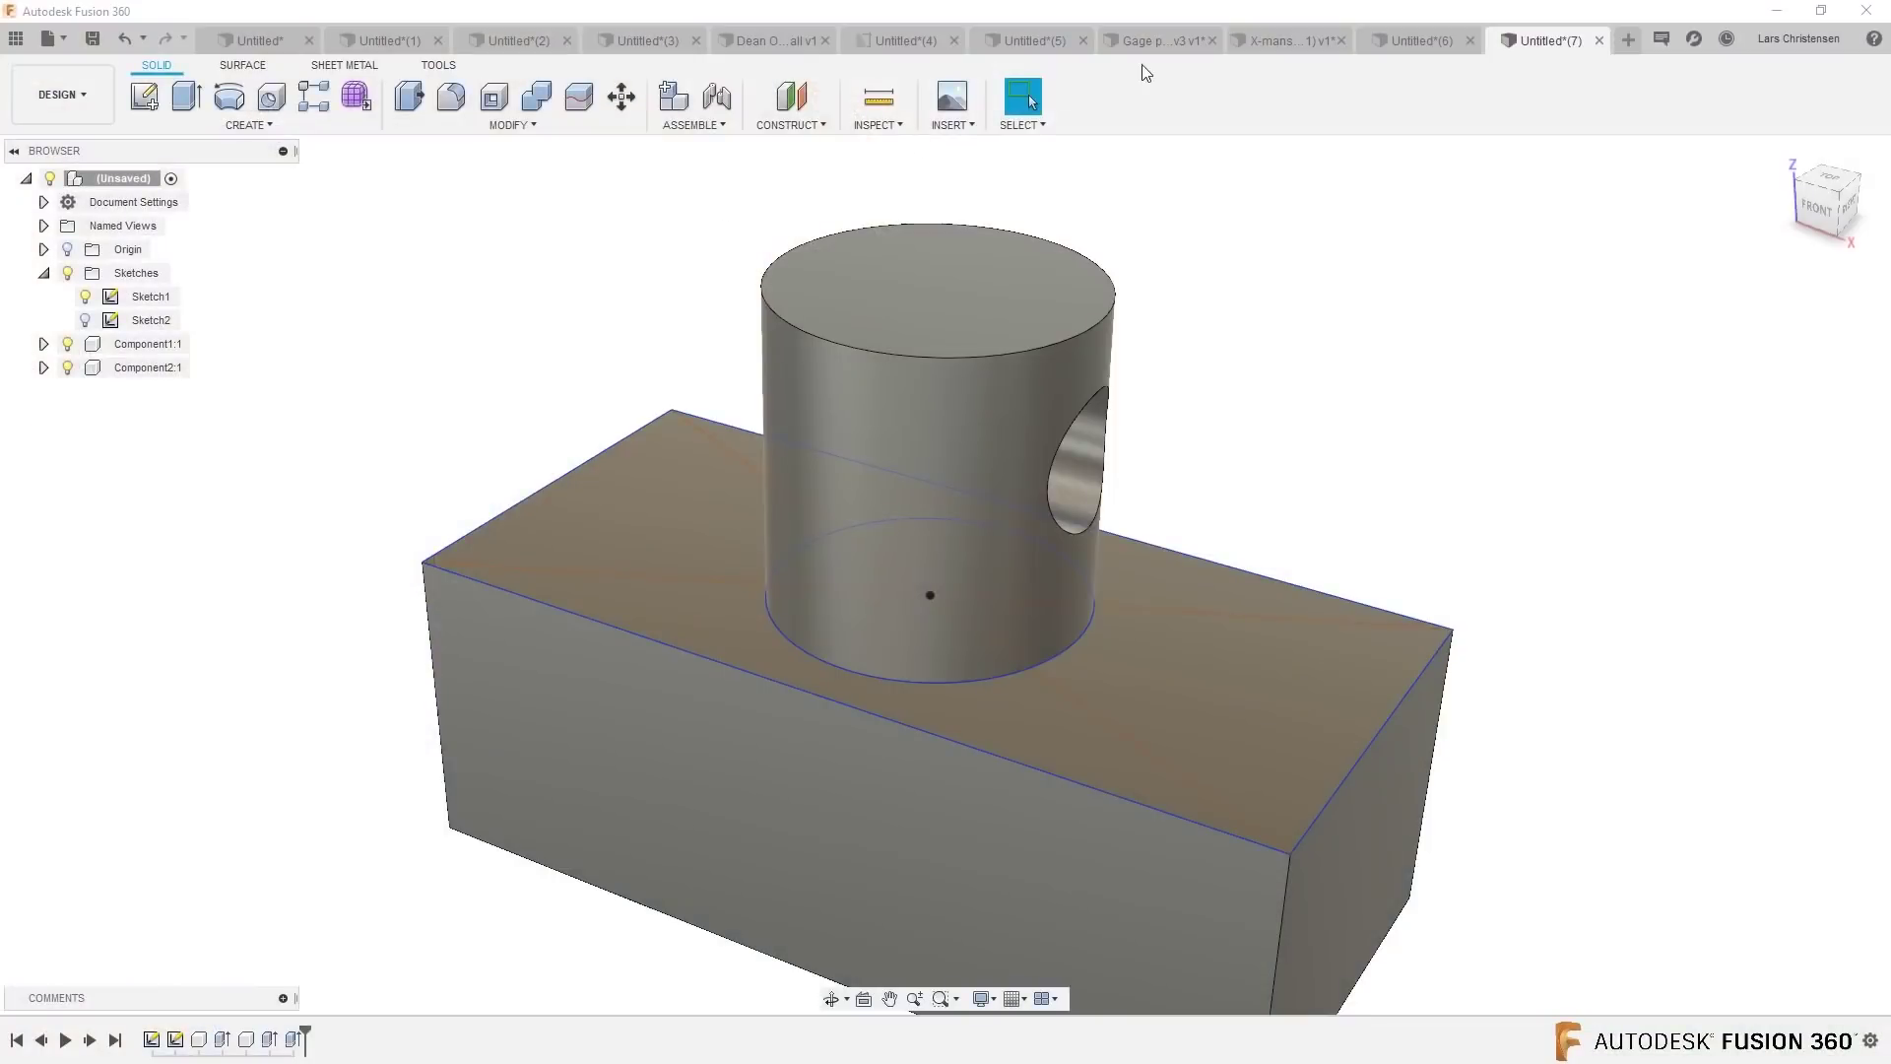
Step leftward through every document tab, from Untitled*(6) to the first Untitled pipe design.
click(1444, 43)
click(1302, 39)
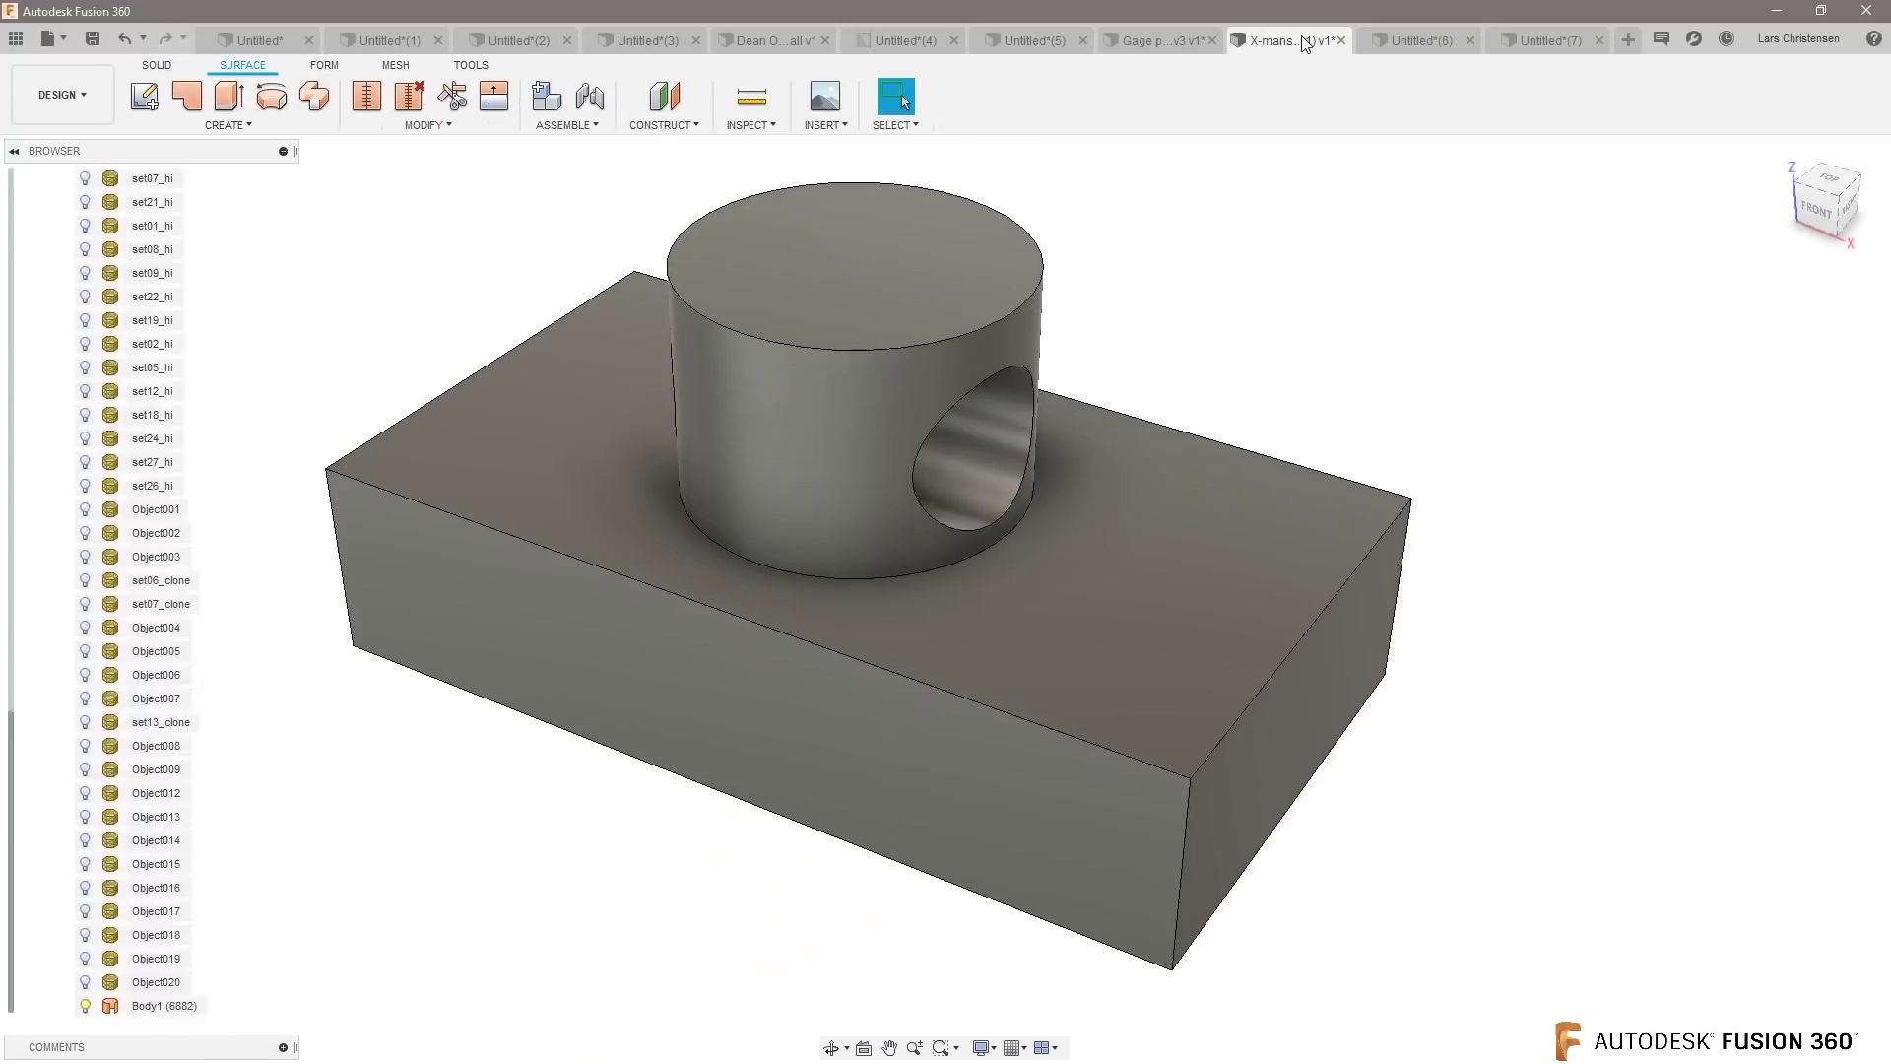
click(1177, 39)
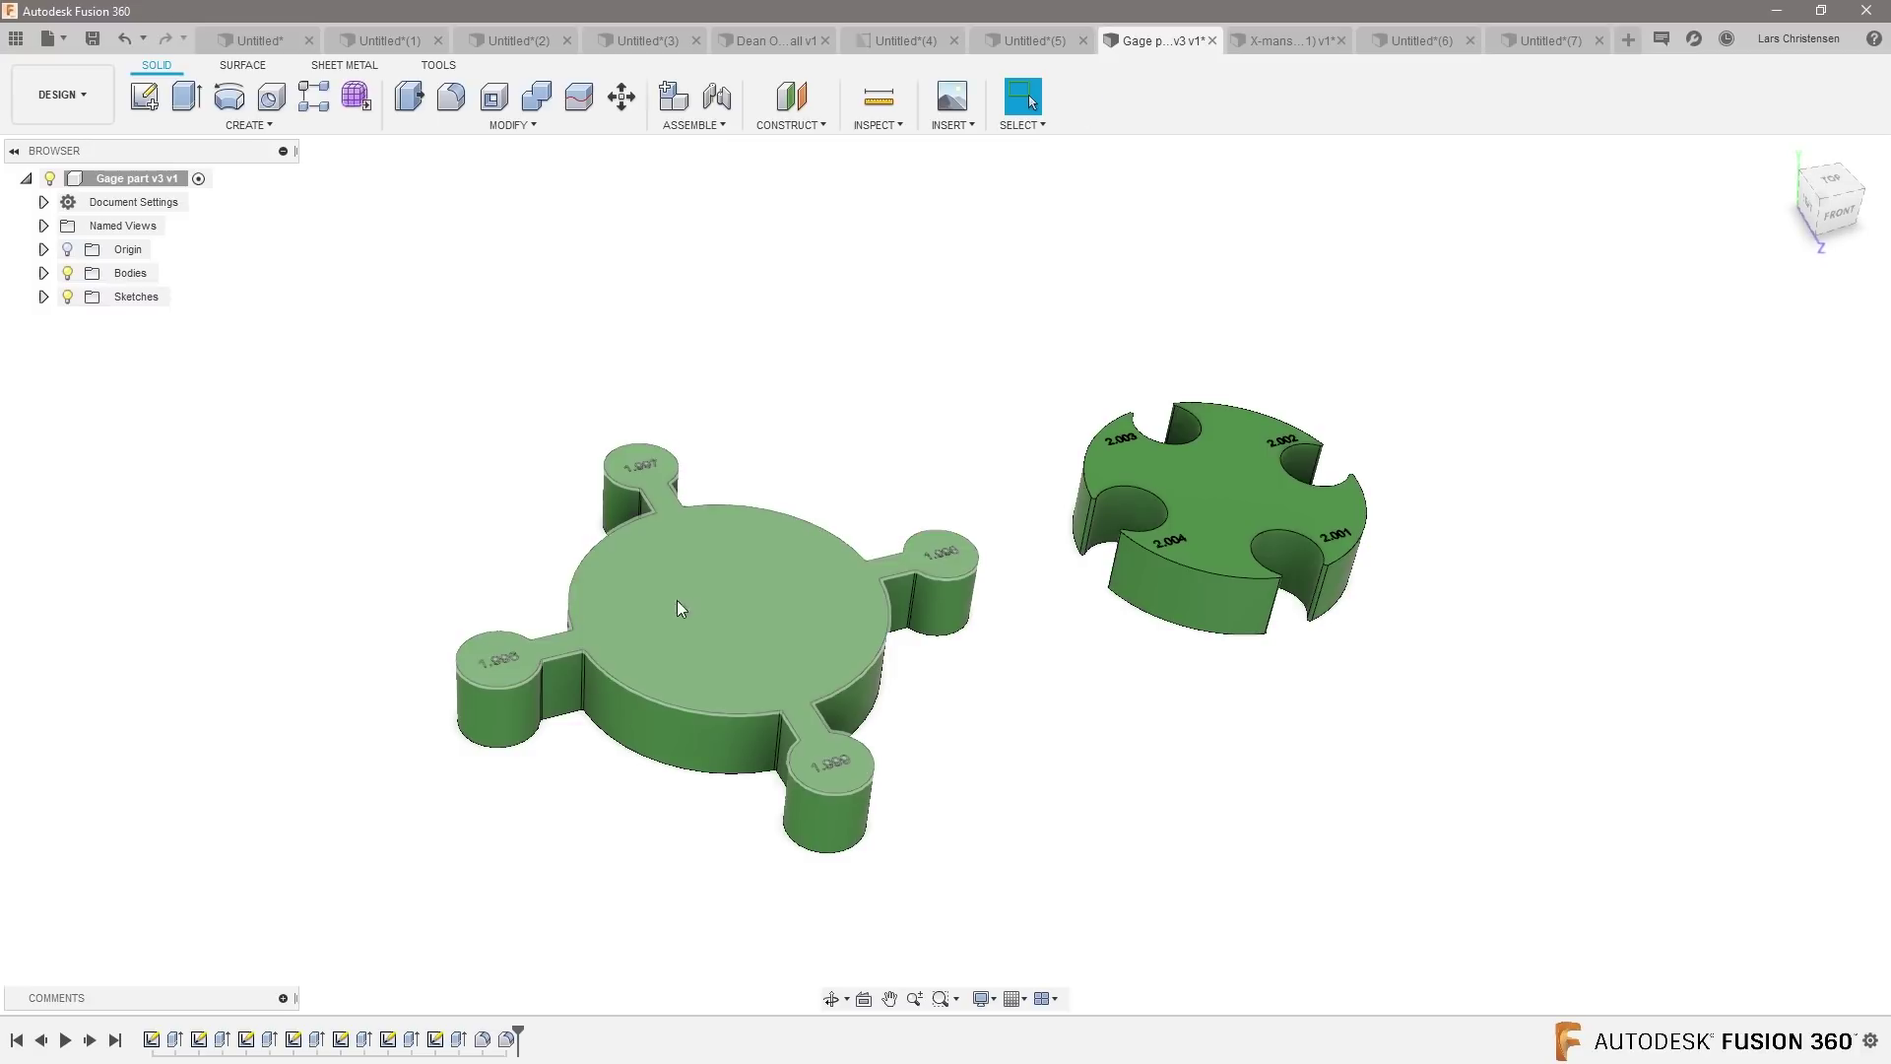
click(1040, 49)
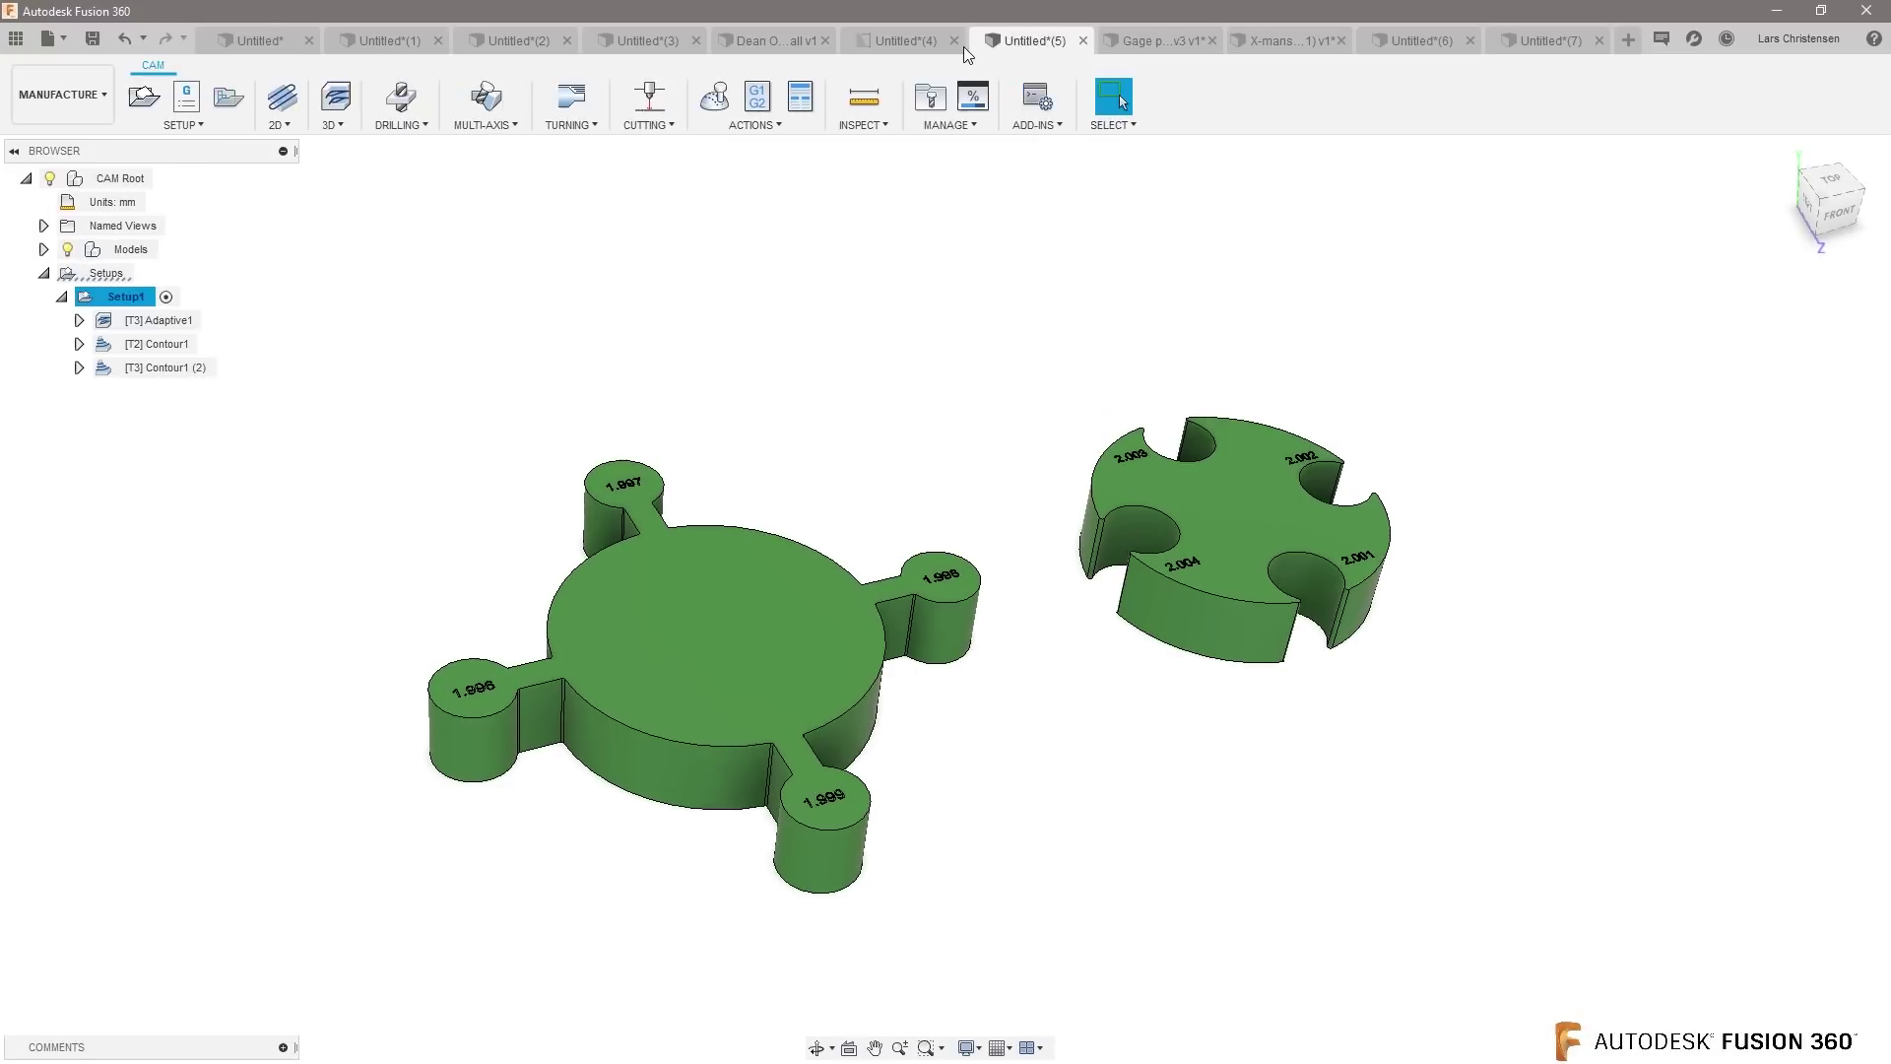
click(925, 48)
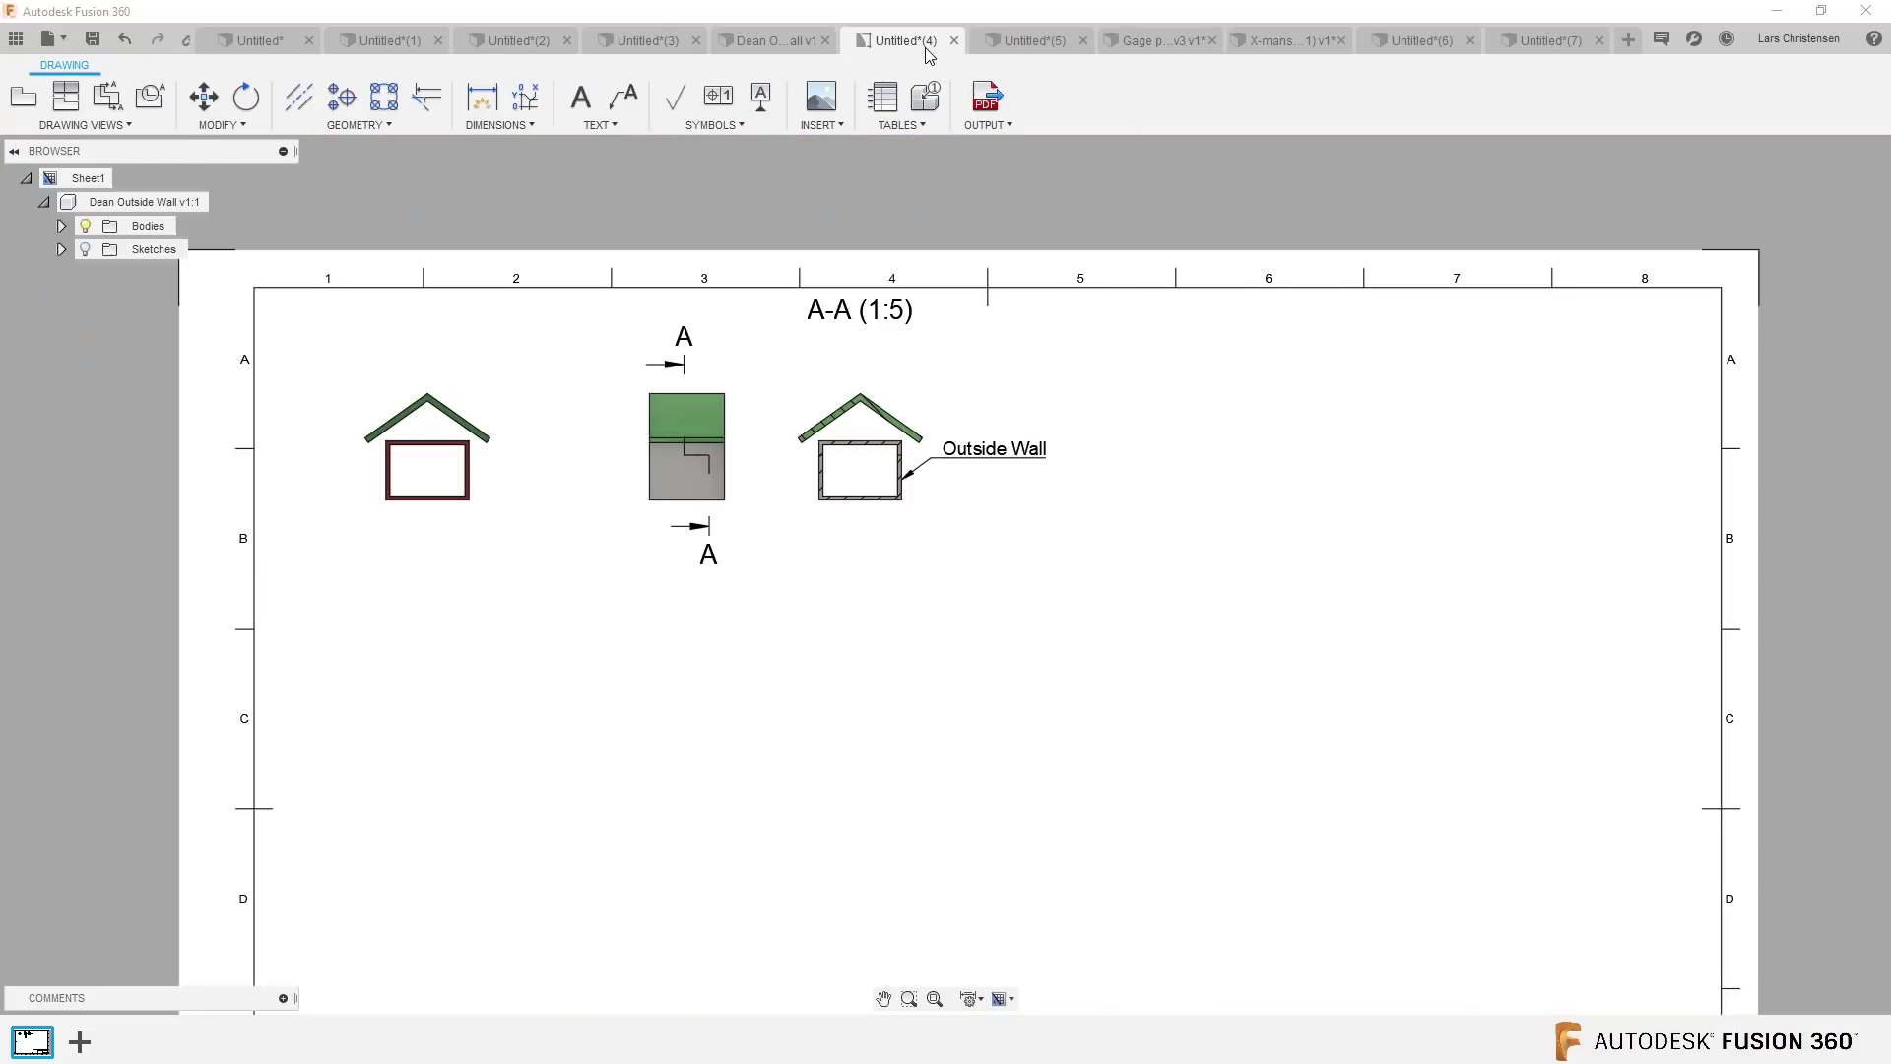
click(781, 41)
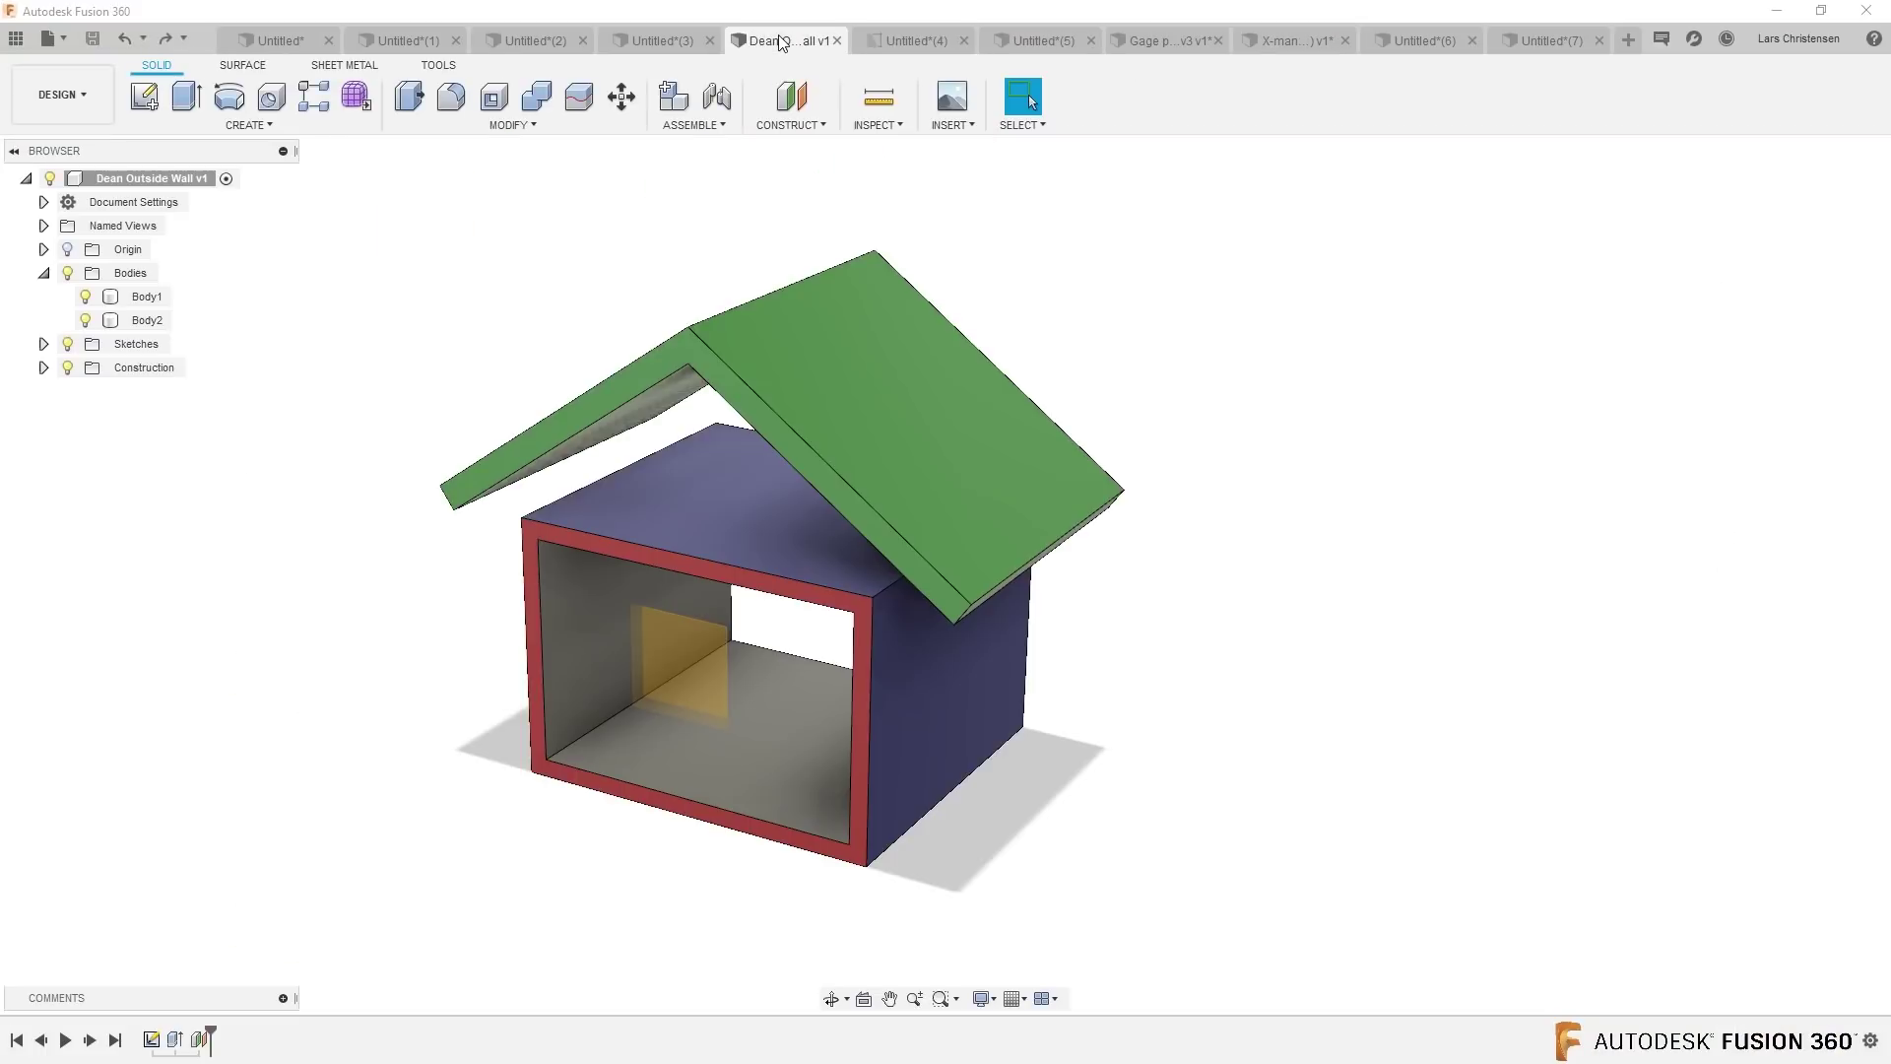
click(681, 44)
click(516, 47)
click(398, 53)
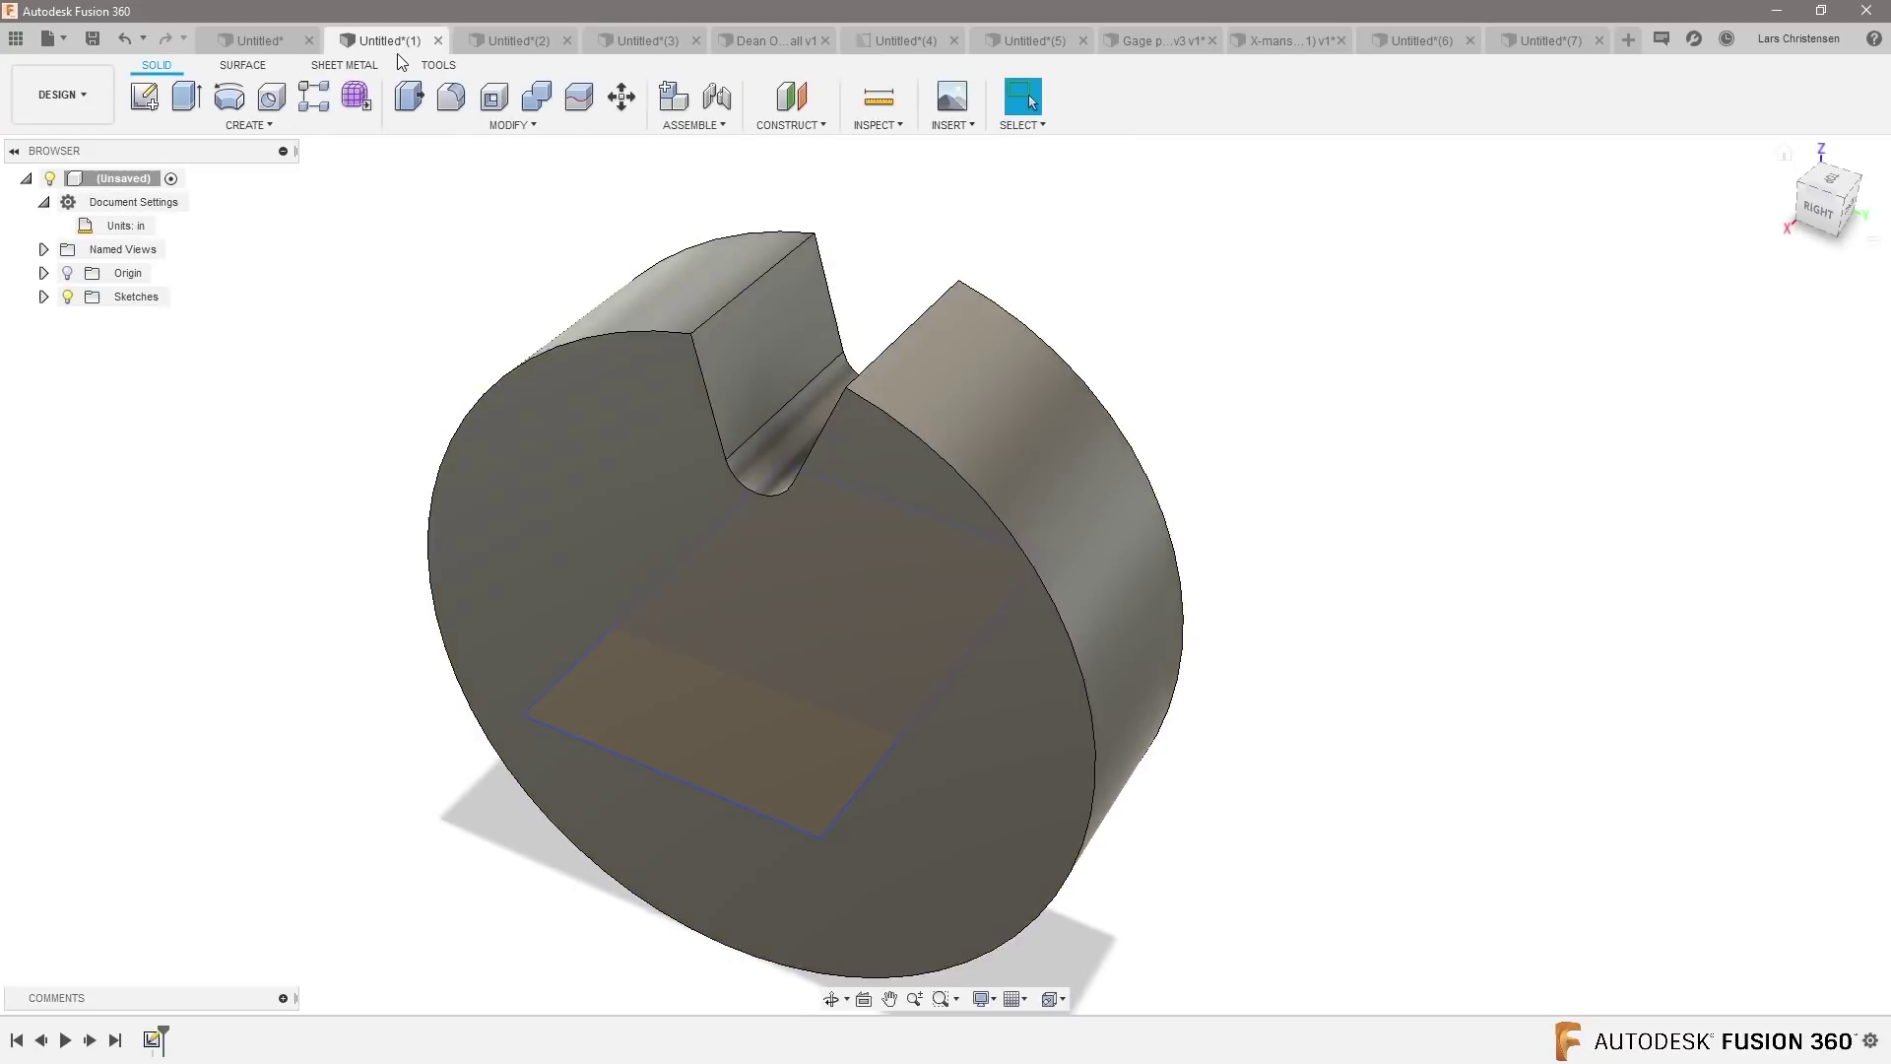
click(282, 39)
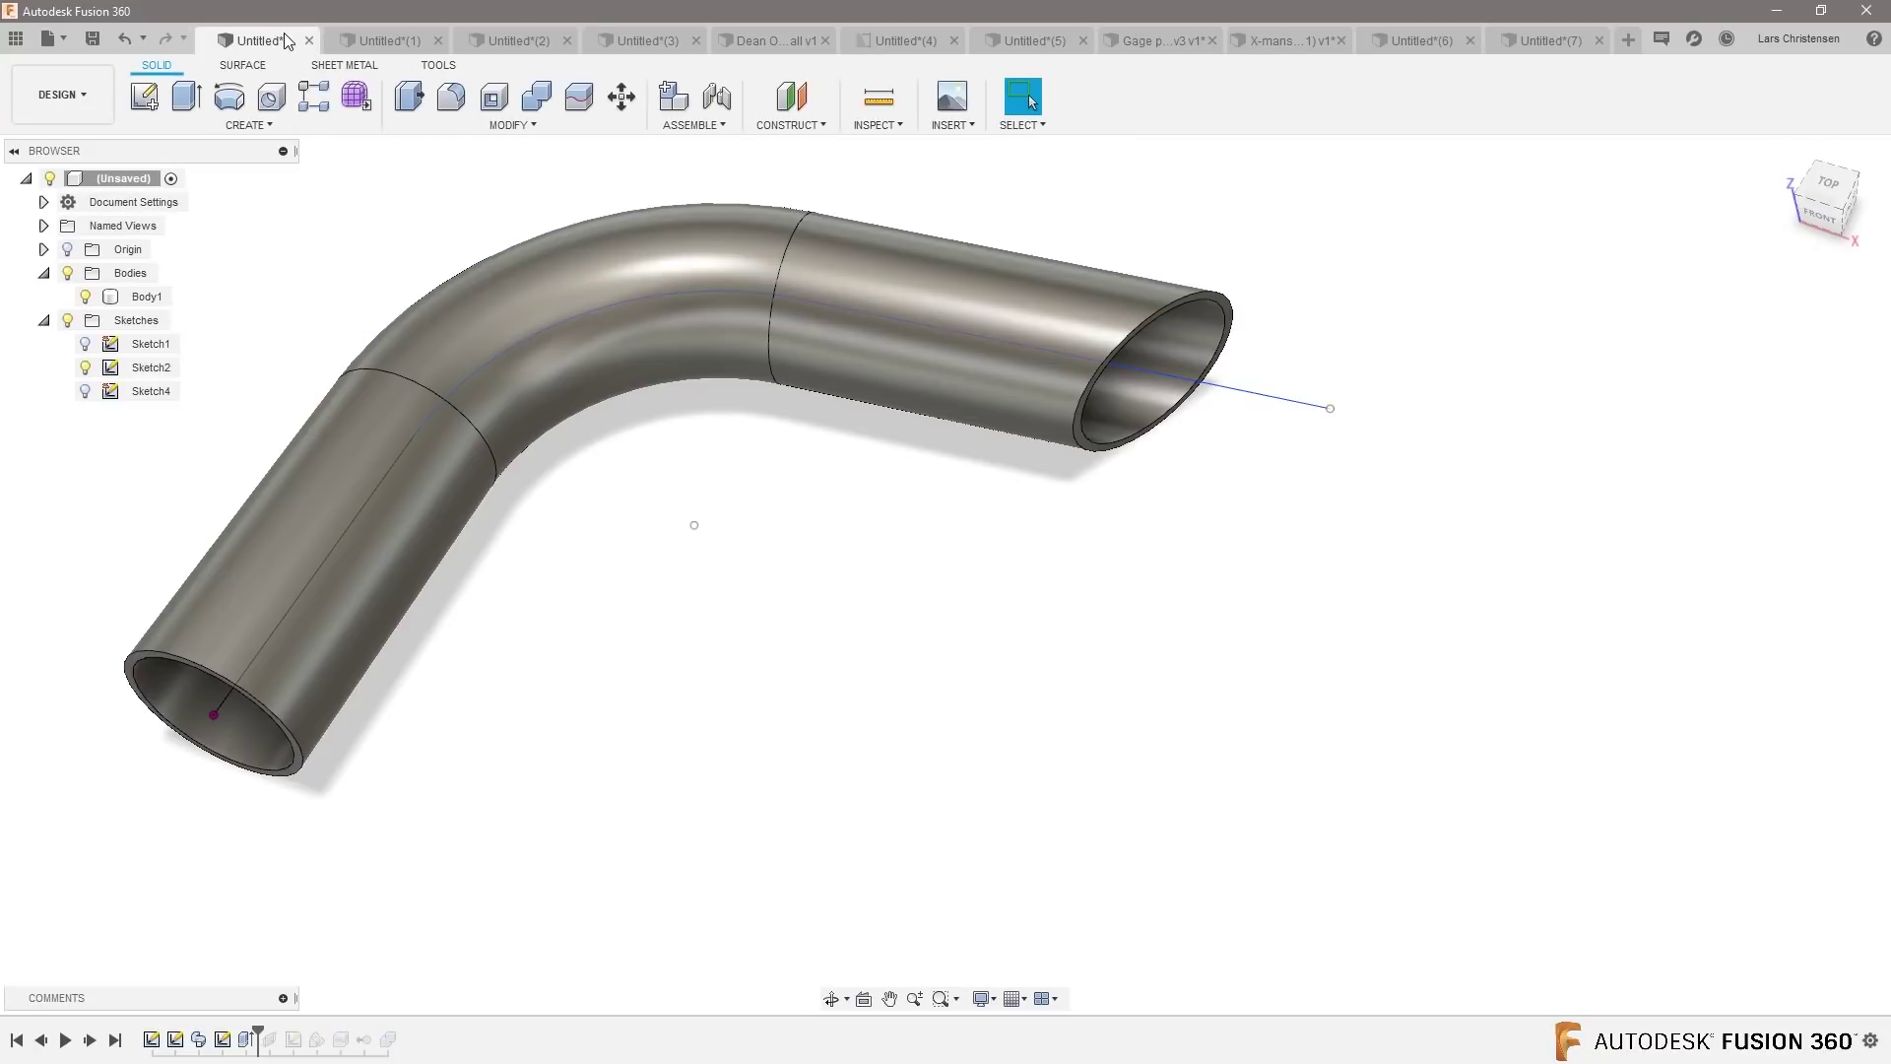